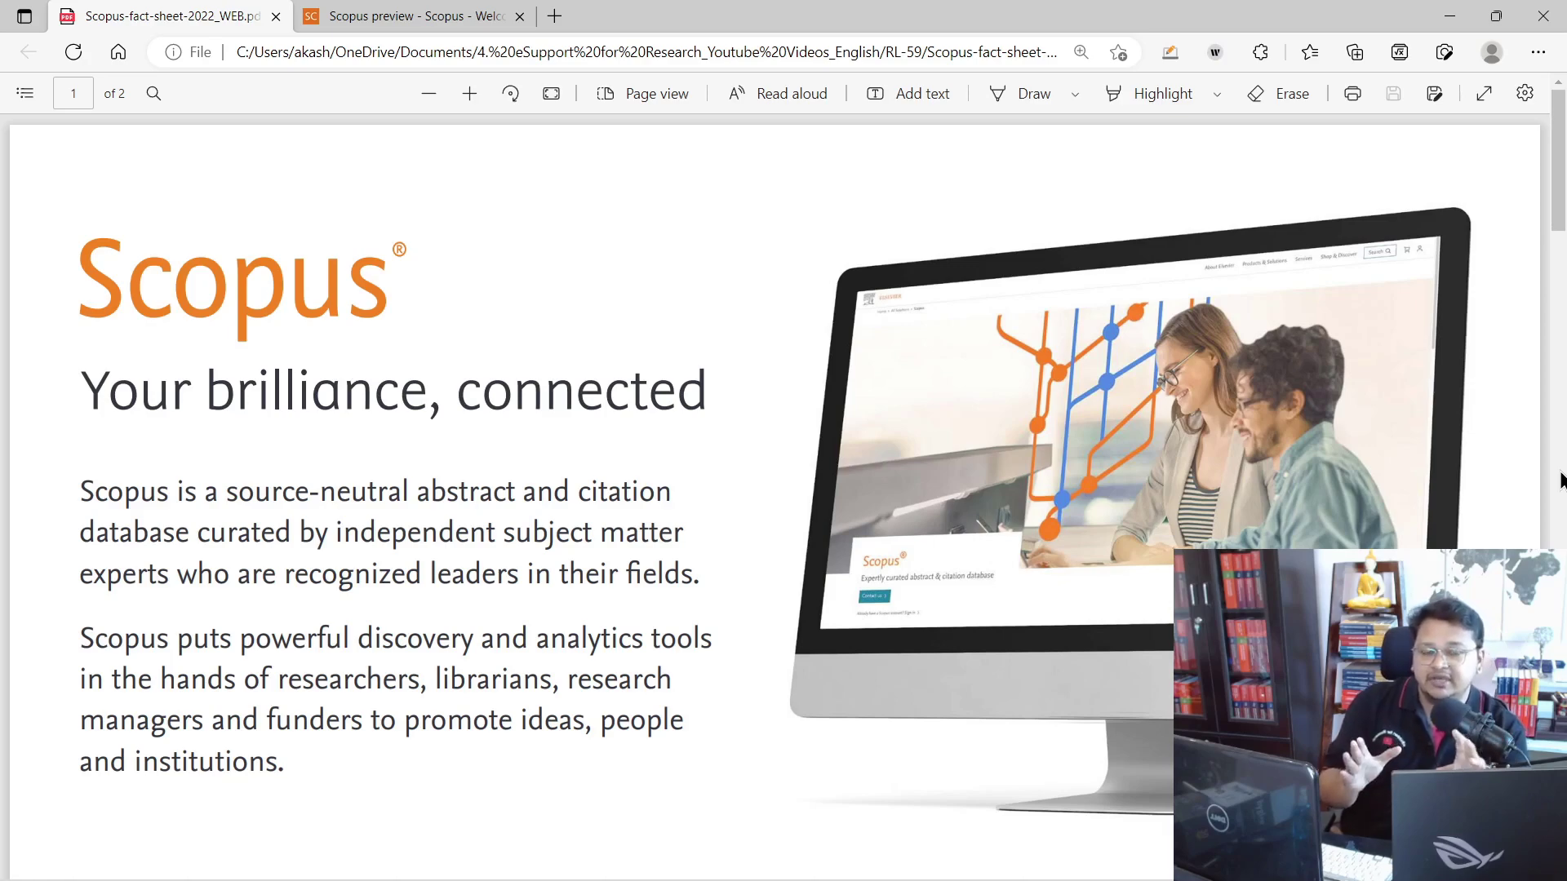
Scroll the fact sheet to page 2's subject-area donut chart showing 35%, 23%, 27% and 15%
{"action": "scroll", "coordinate": [1455, 524], "scroll_direction": "down", "scroll_amount": 20}
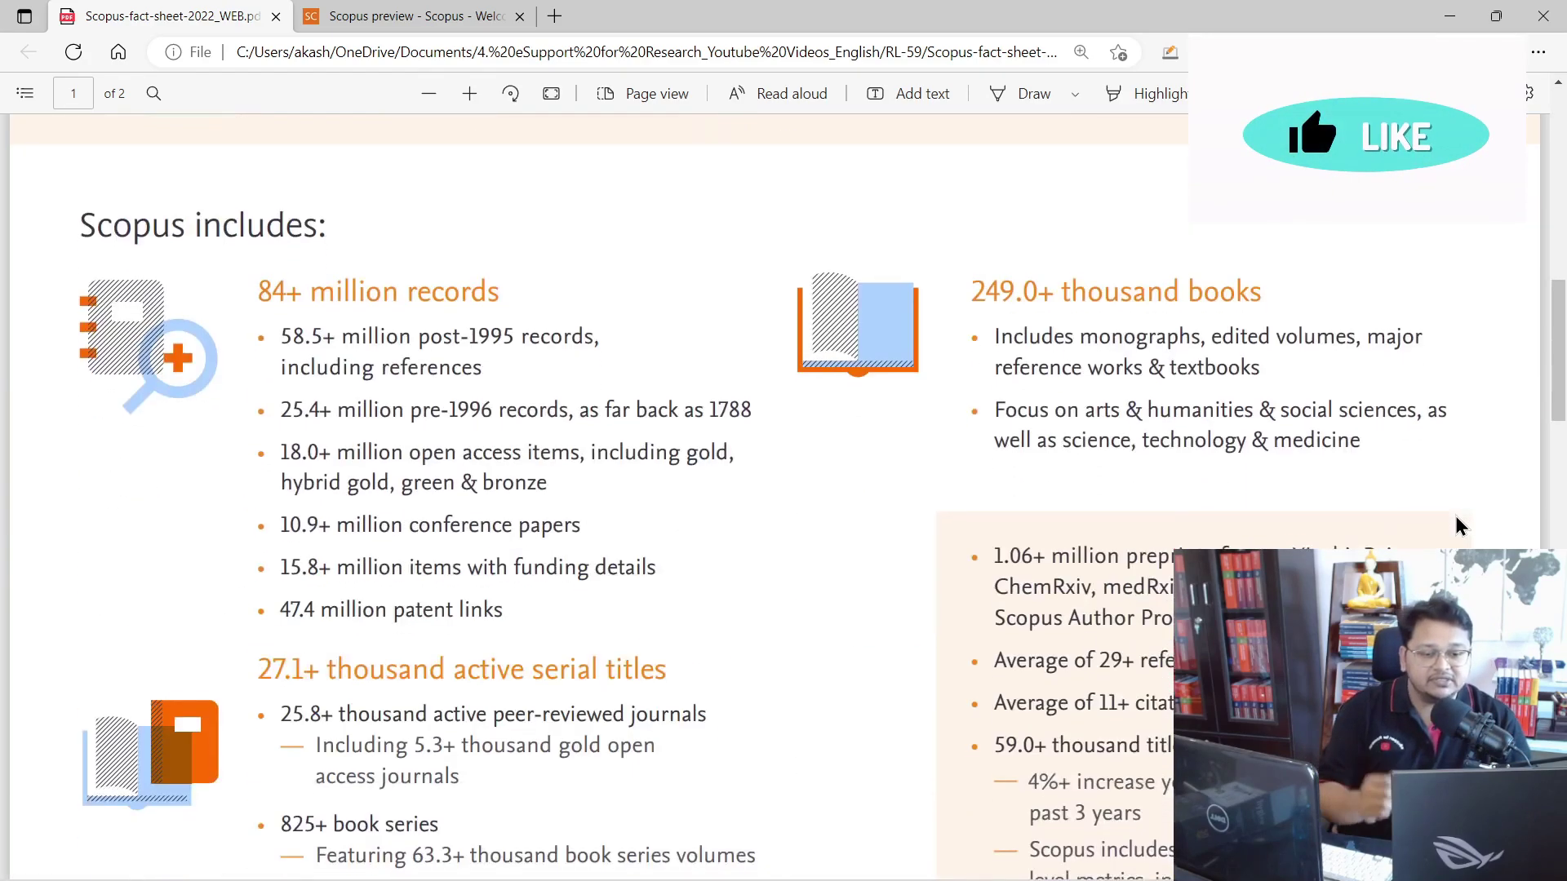
{"action": "scroll", "coordinate": [542, 500], "scroll_direction": "up", "scroll_amount": 8}
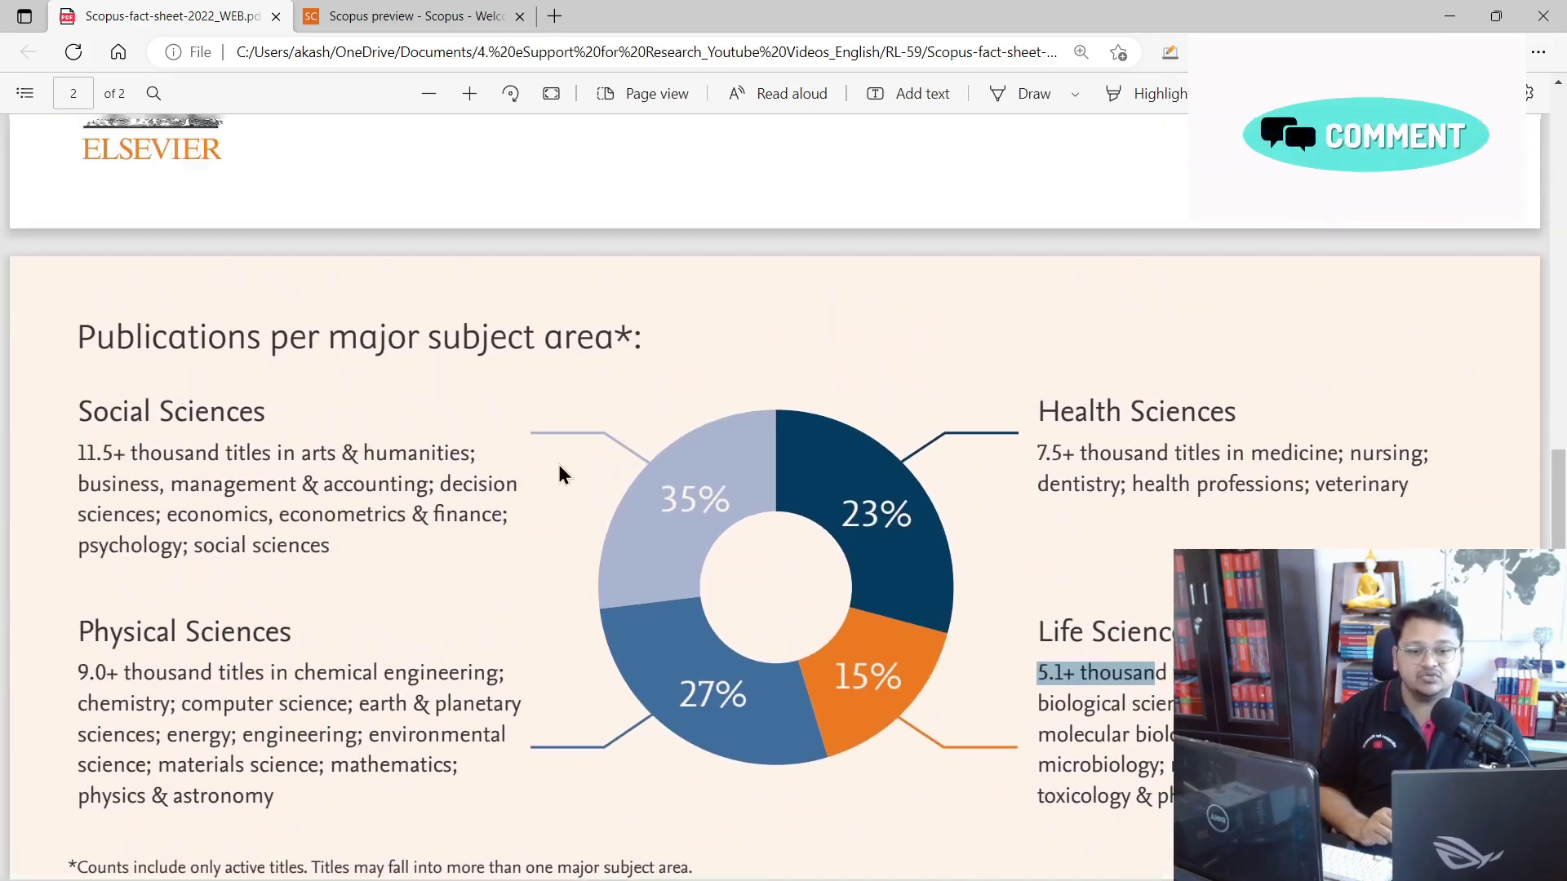
{"action": "scroll", "coordinate": [297, 647], "scroll_direction": "down", "scroll_amount": 2}
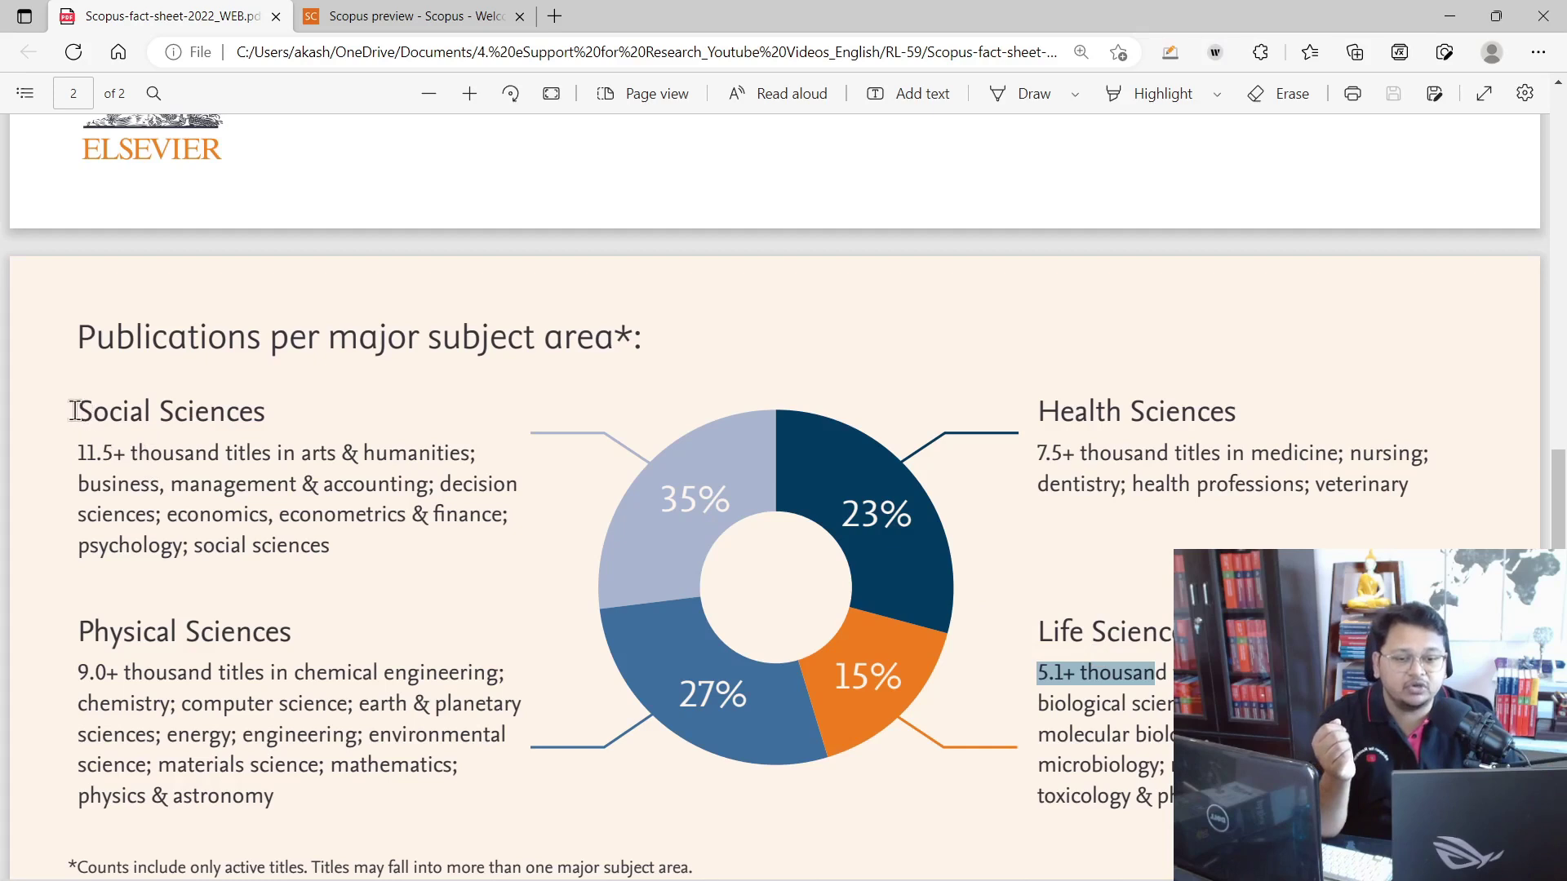
Highlight the Social Sciences heading, its 11.5+ title count, and its subject list through econometrics & finance
{"action": "left_click_drag", "start_coordinate": [77, 412], "coordinate": [313, 416]}
{"action": "left_click_drag", "start_coordinate": [77, 454], "coordinate": [118, 454]}
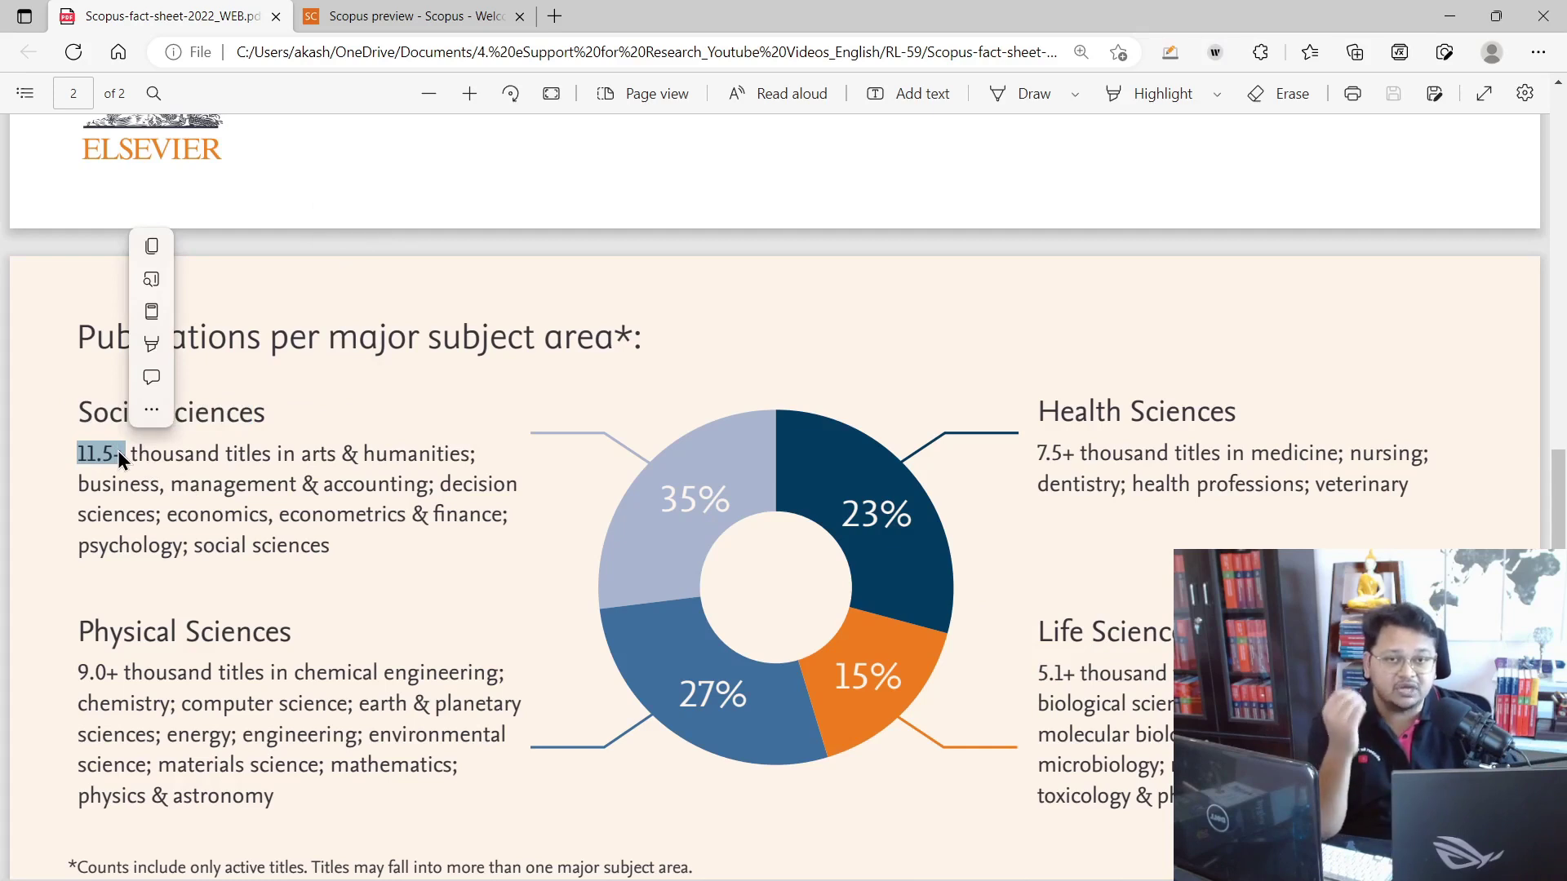
{"action": "left_click", "coordinate": [286, 488]}
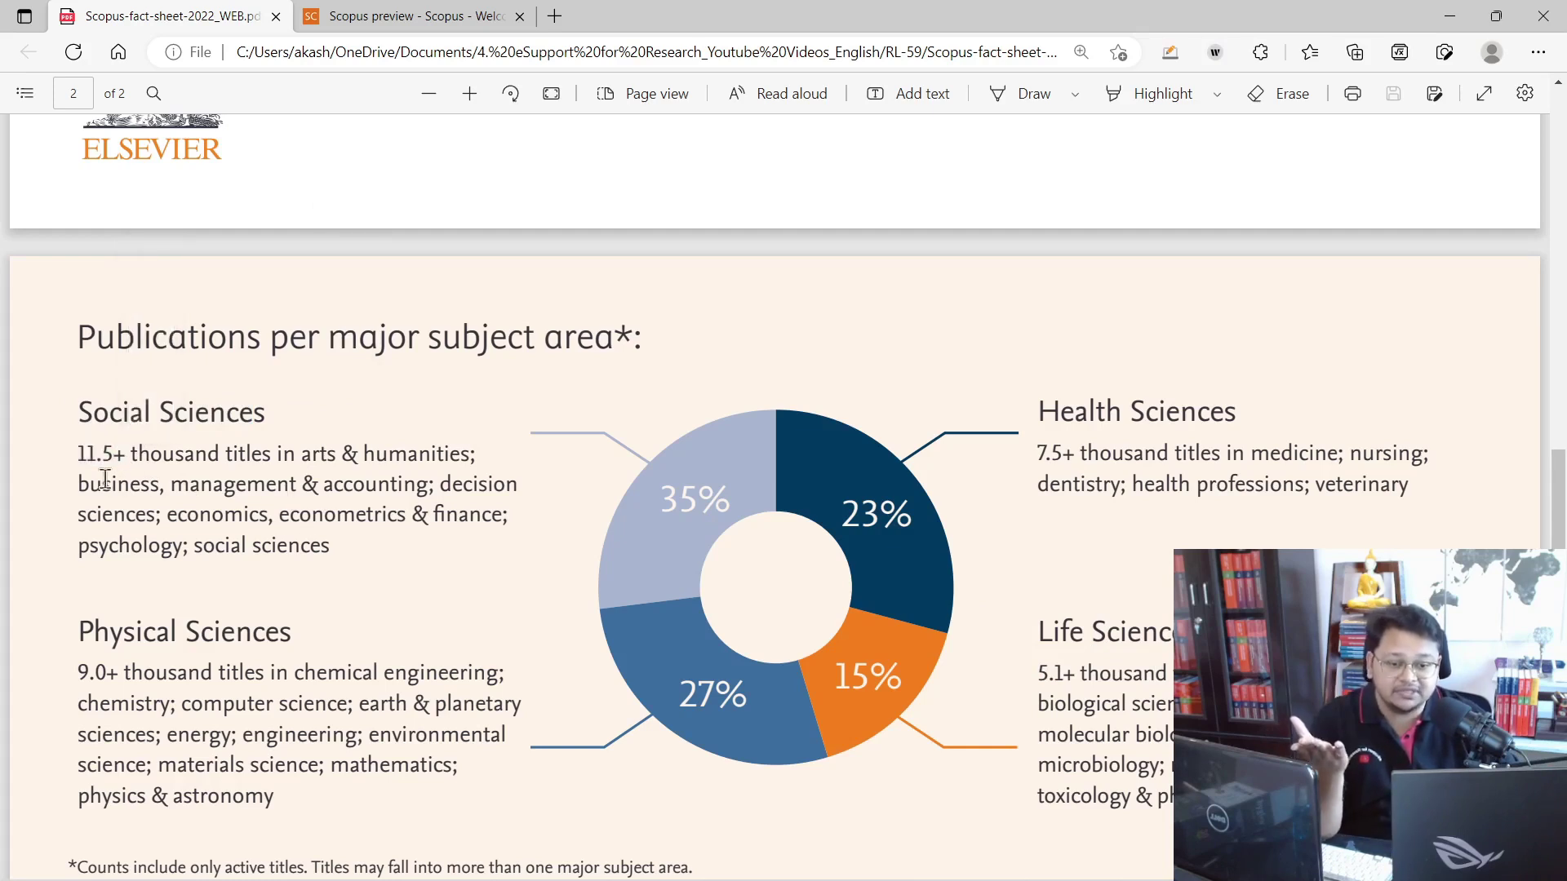
{"action": "left_click_drag", "start_coordinate": [79, 483], "coordinate": [498, 524]}
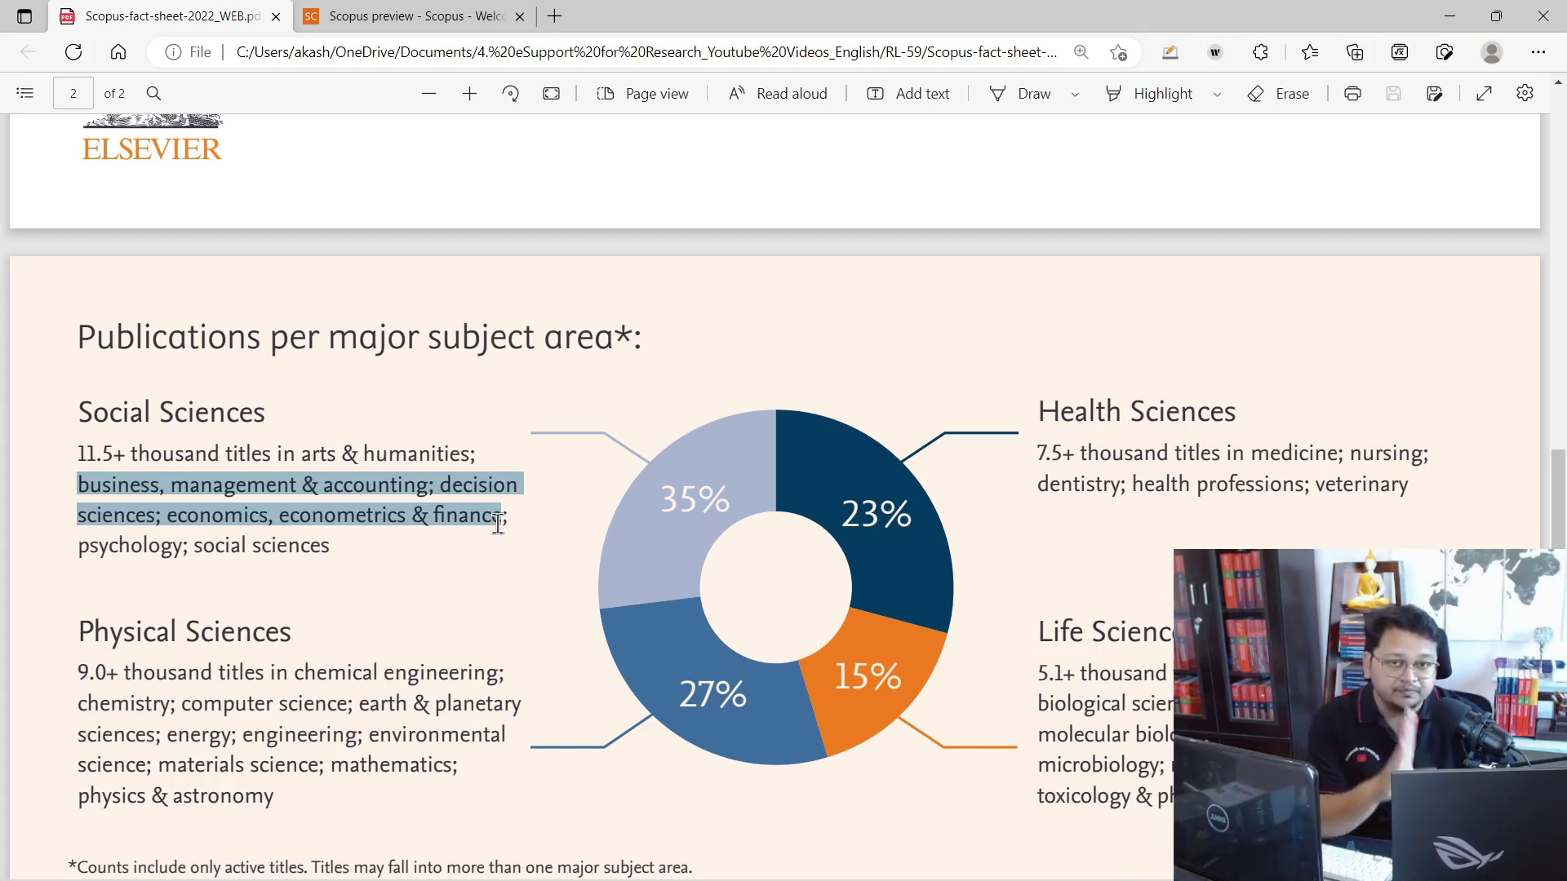
{"action": "left_click_drag", "start_coordinate": [498, 524], "coordinate": [500, 523]}
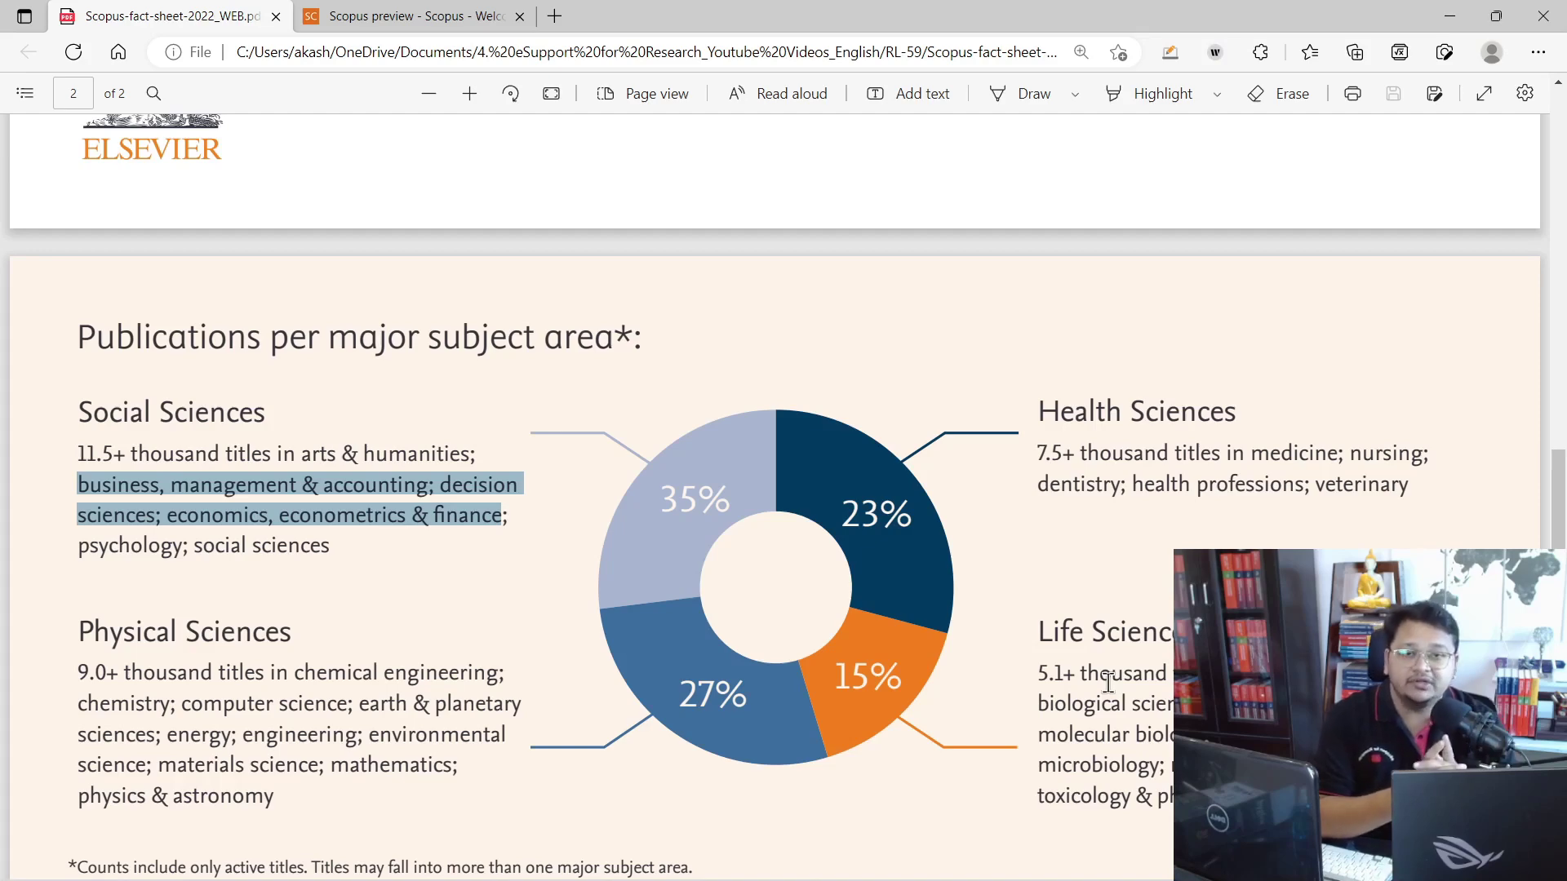
Switch to the Scopus Preview page at scopus.com and scroll down to the source list link
{"action": "left_click", "coordinate": [424, 18]}
{"action": "left_click", "coordinate": [395, 53]}
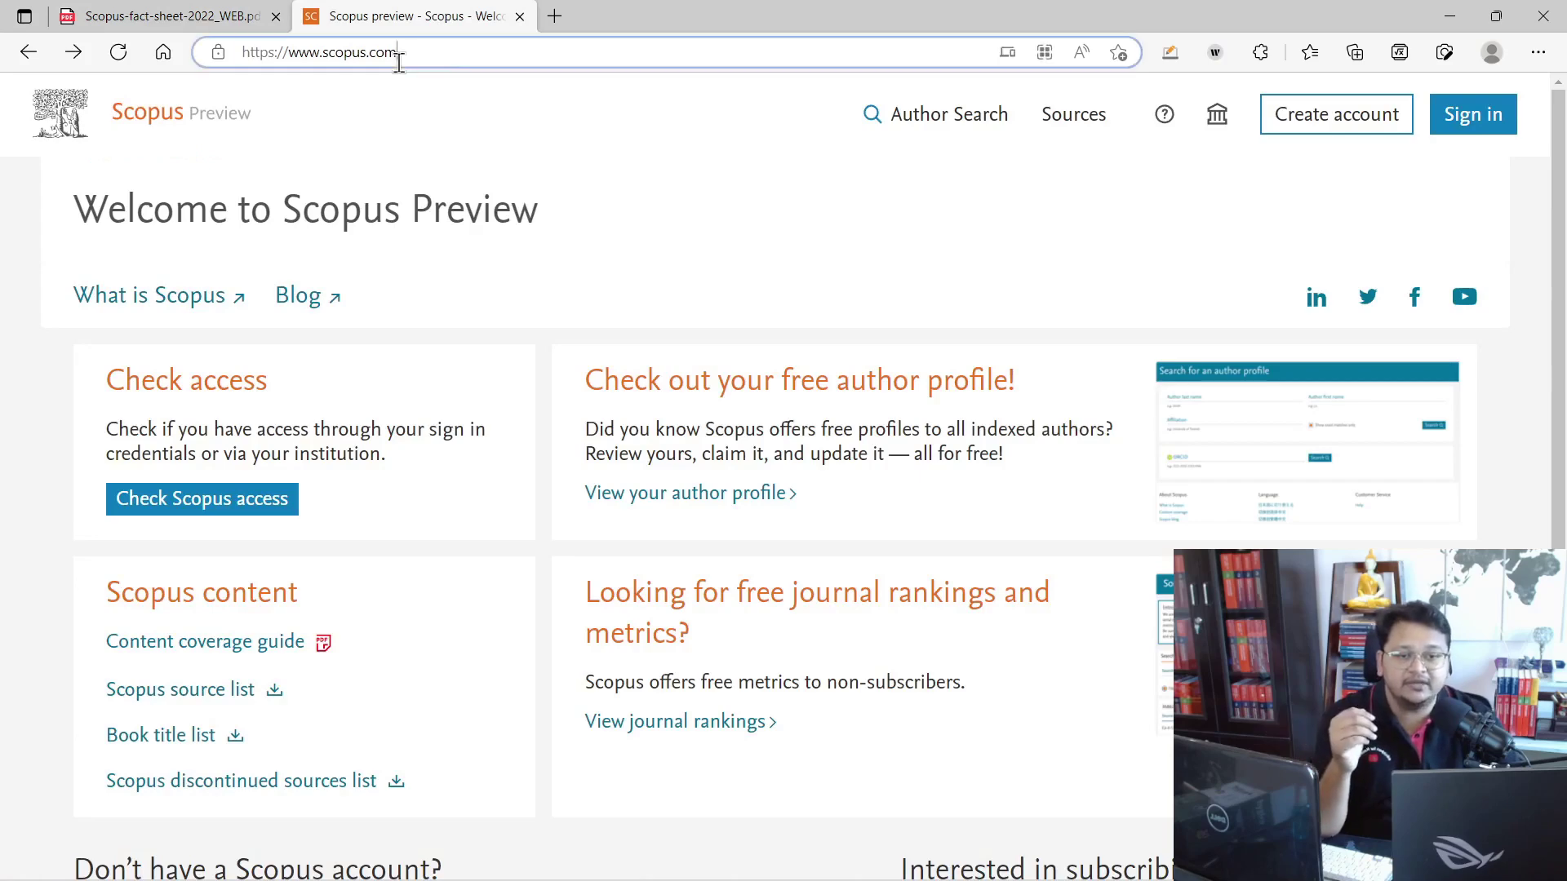
{"action": "scroll", "coordinate": [406, 504], "scroll_direction": "down", "scroll_amount": 2}
{"action": "scroll", "coordinate": [406, 503], "scroll_direction": "down", "scroll_amount": 1}
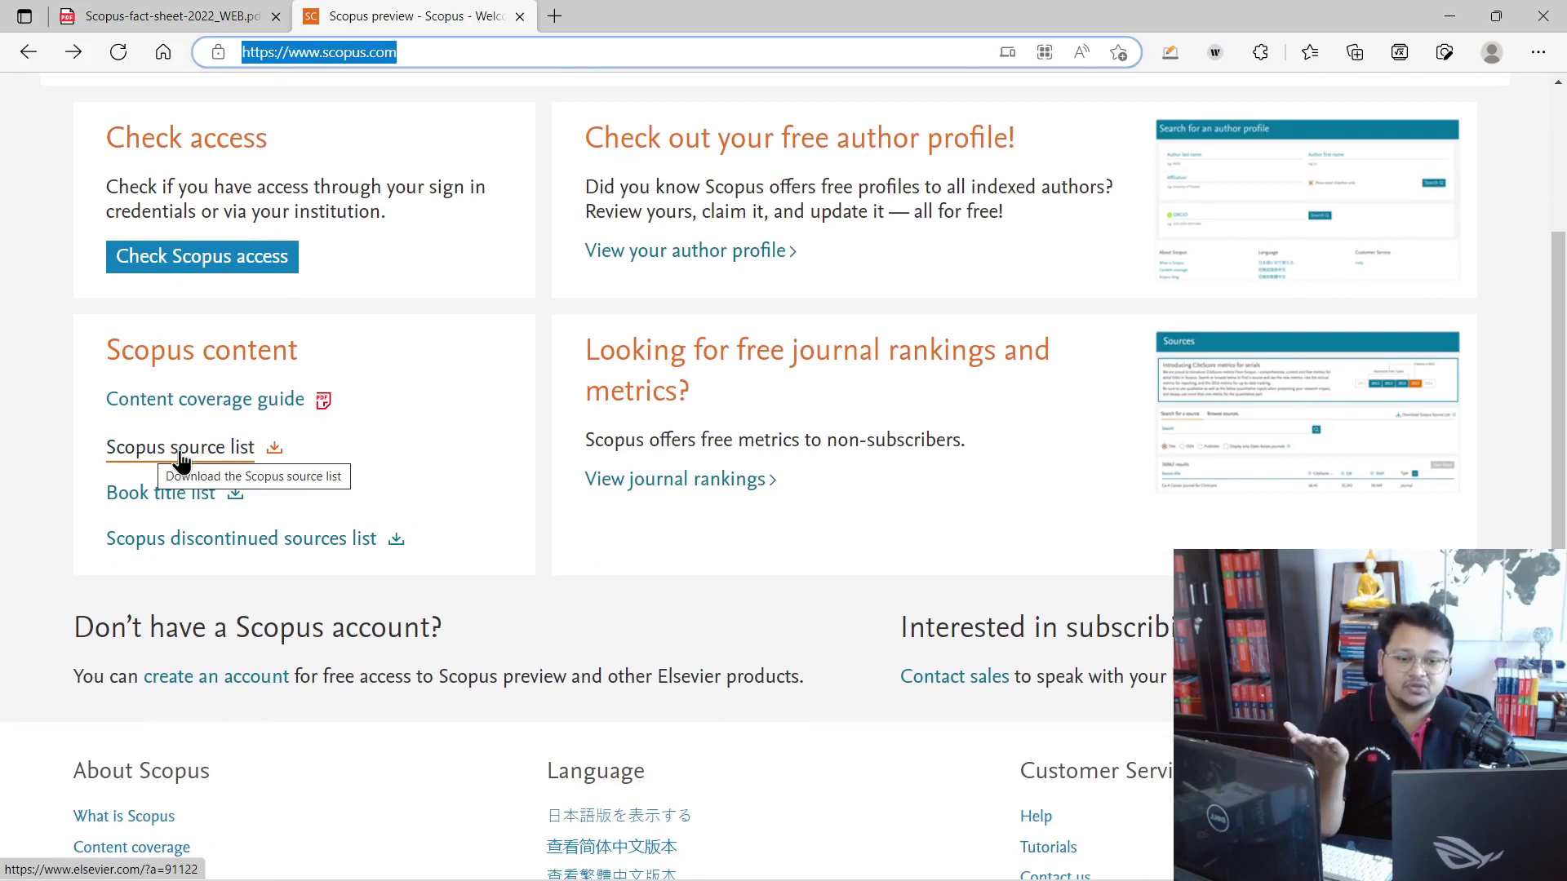
Download the Scopus source list, cancel the duplicate, and open extlistSeptember2022.xlsx in Excel
{"action": "left_click", "coordinate": [275, 454]}
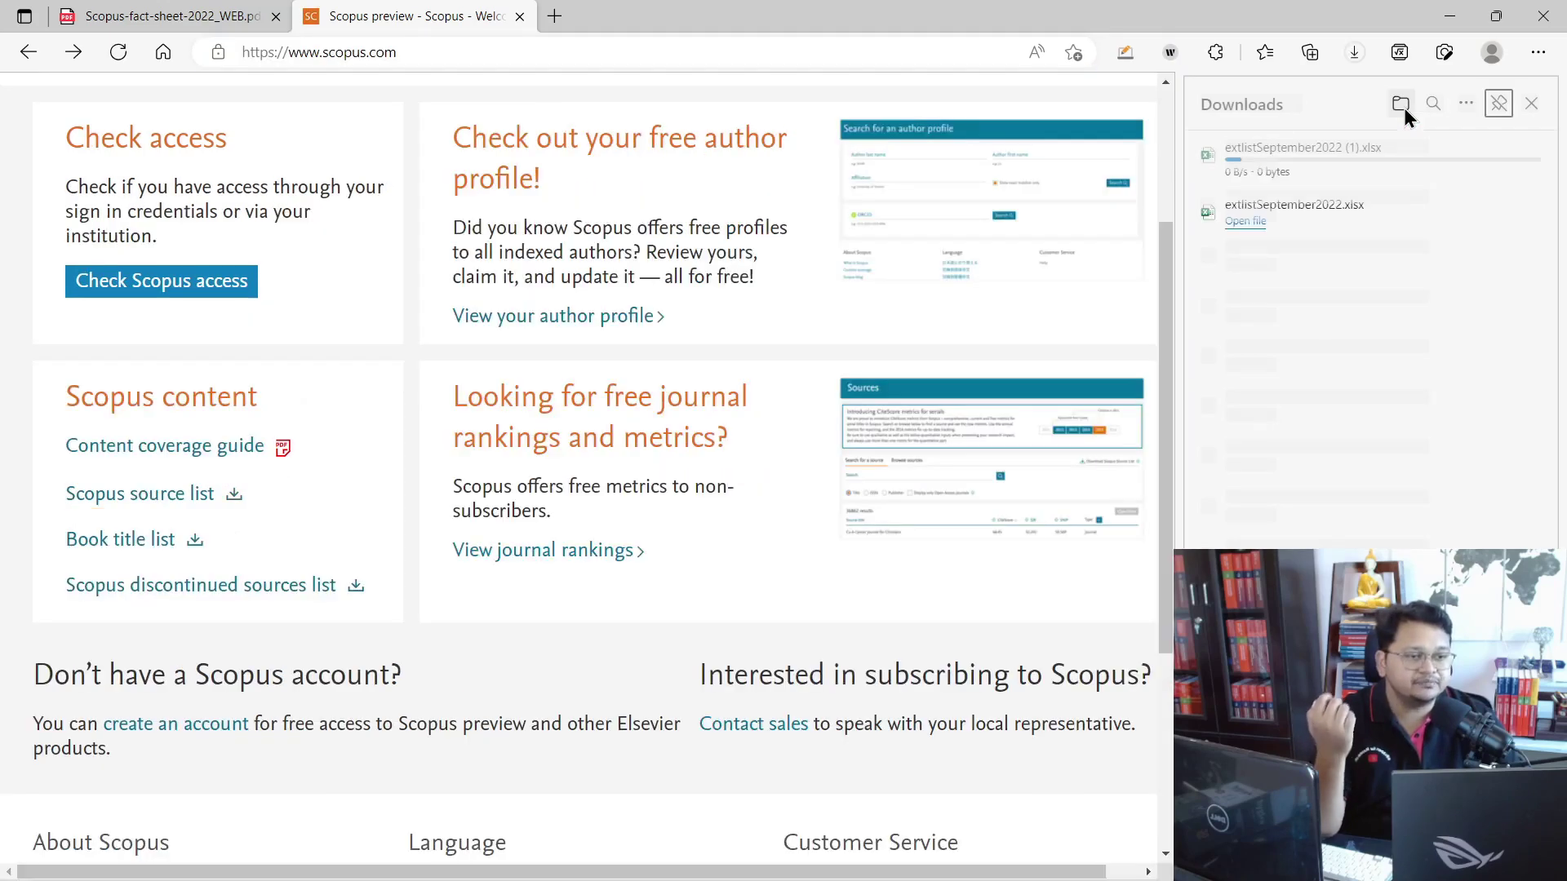
{"action": "left_click", "coordinate": [1511, 156]}
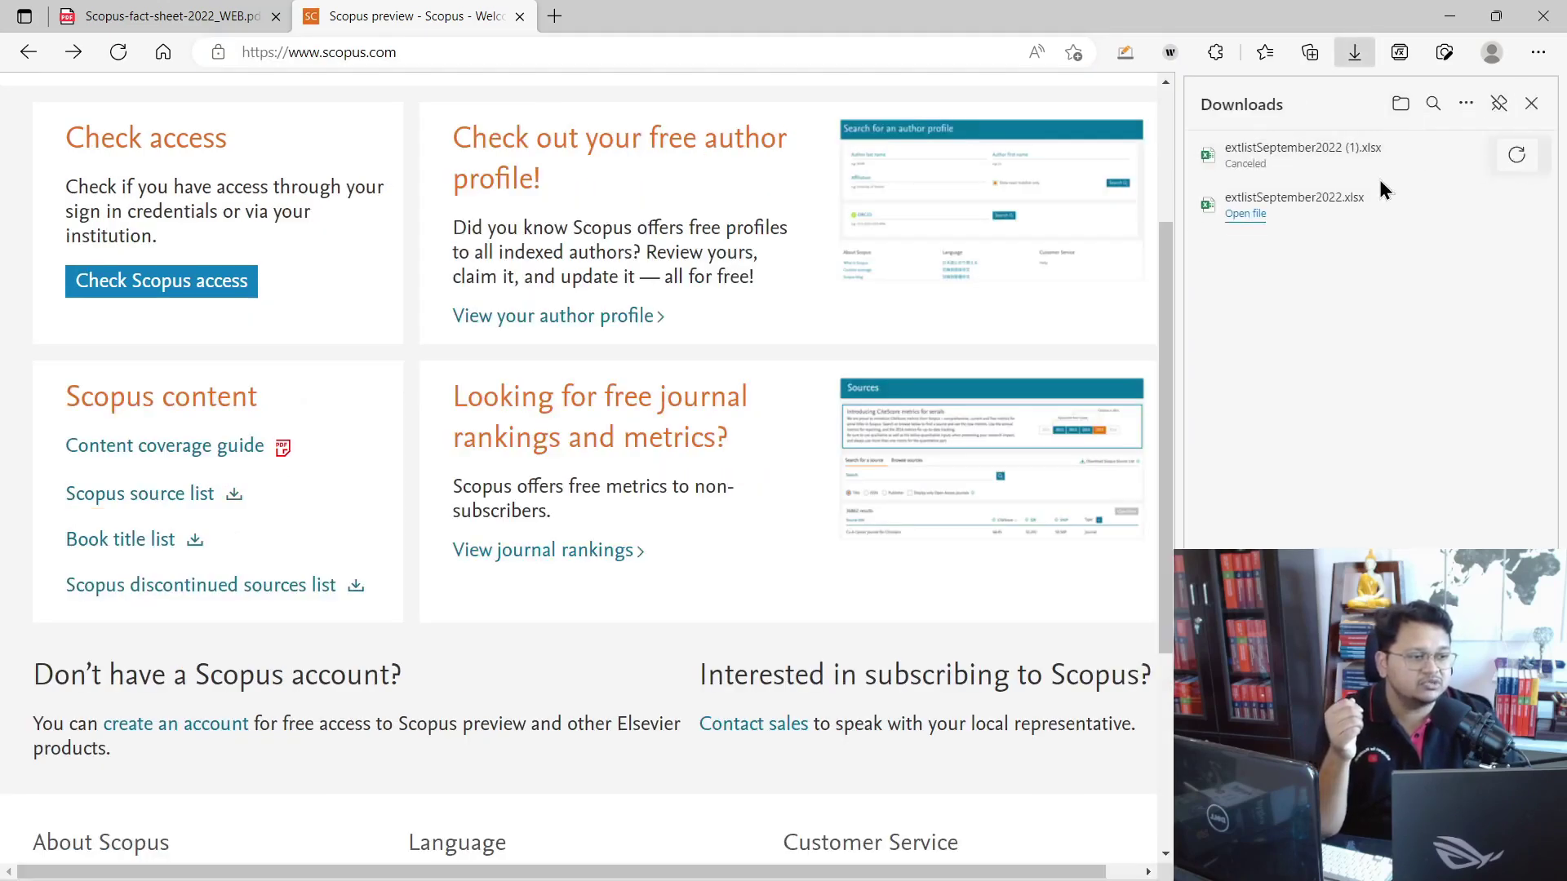
{"action": "left_click", "coordinate": [1249, 216]}
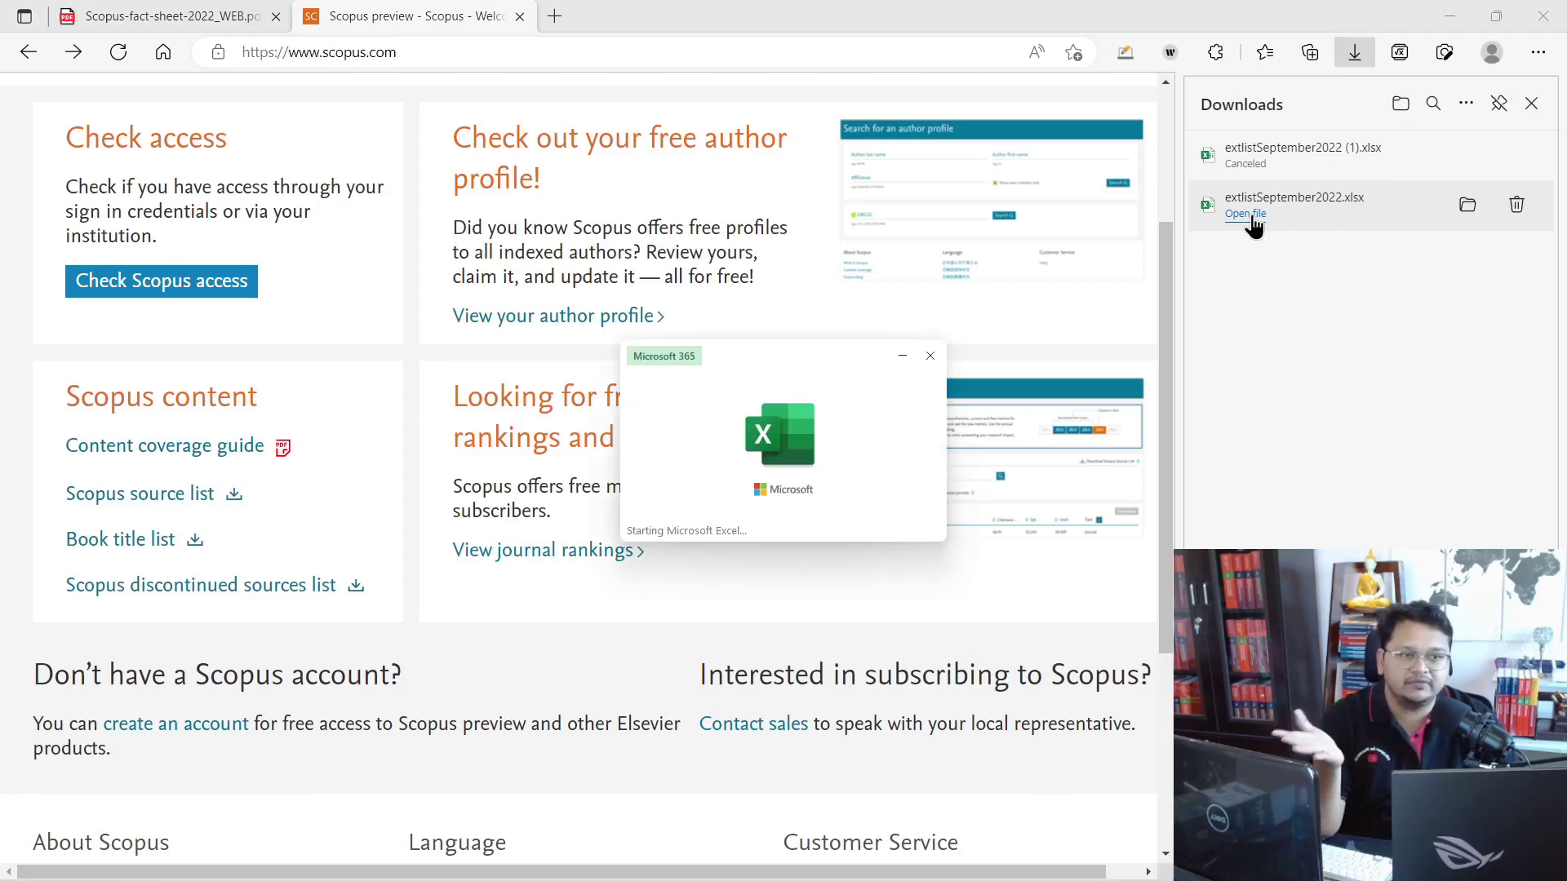
{"action": "left_click", "coordinate": [1531, 104]}
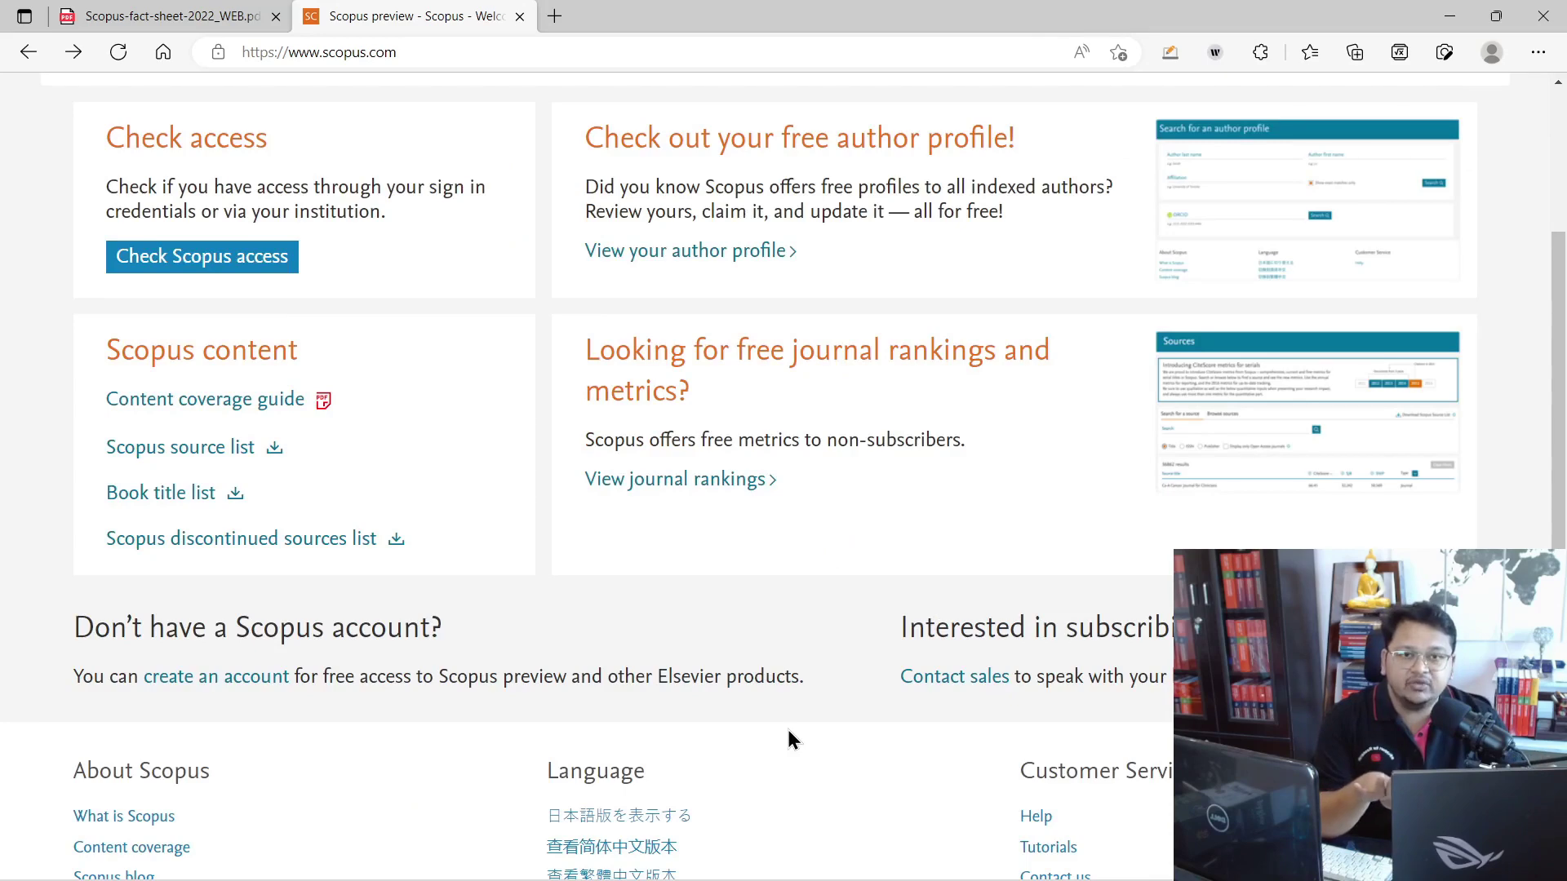
Bring the extlistSeptember2022.xlsx Excel window forward and select column B of source titles
{"action": "mouse_move", "coordinate": [1306, 877]}
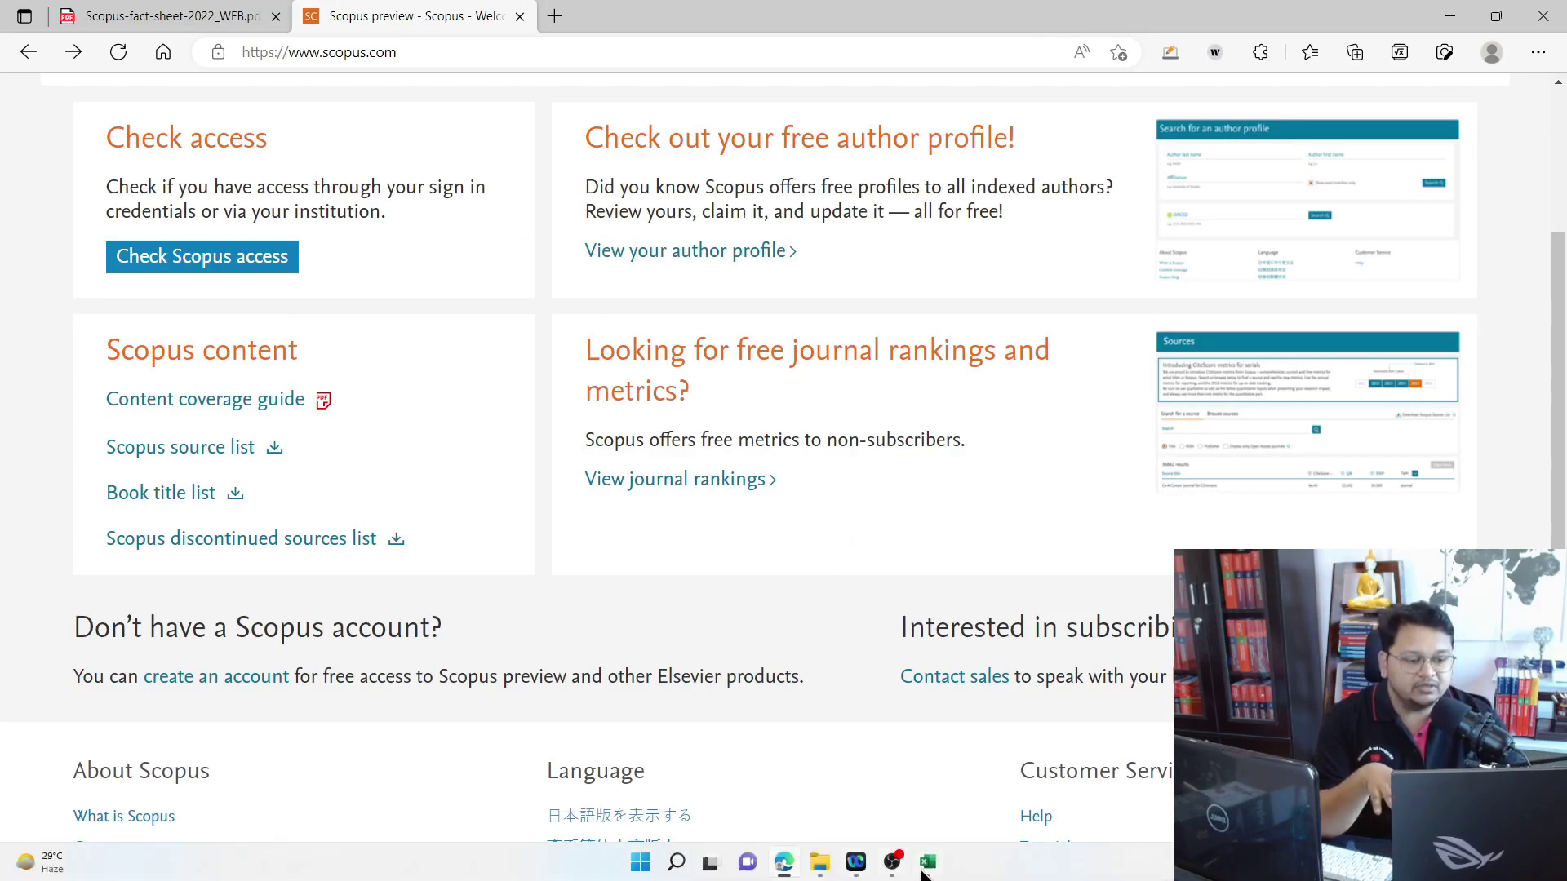
{"action": "left_click", "coordinate": [930, 863]}
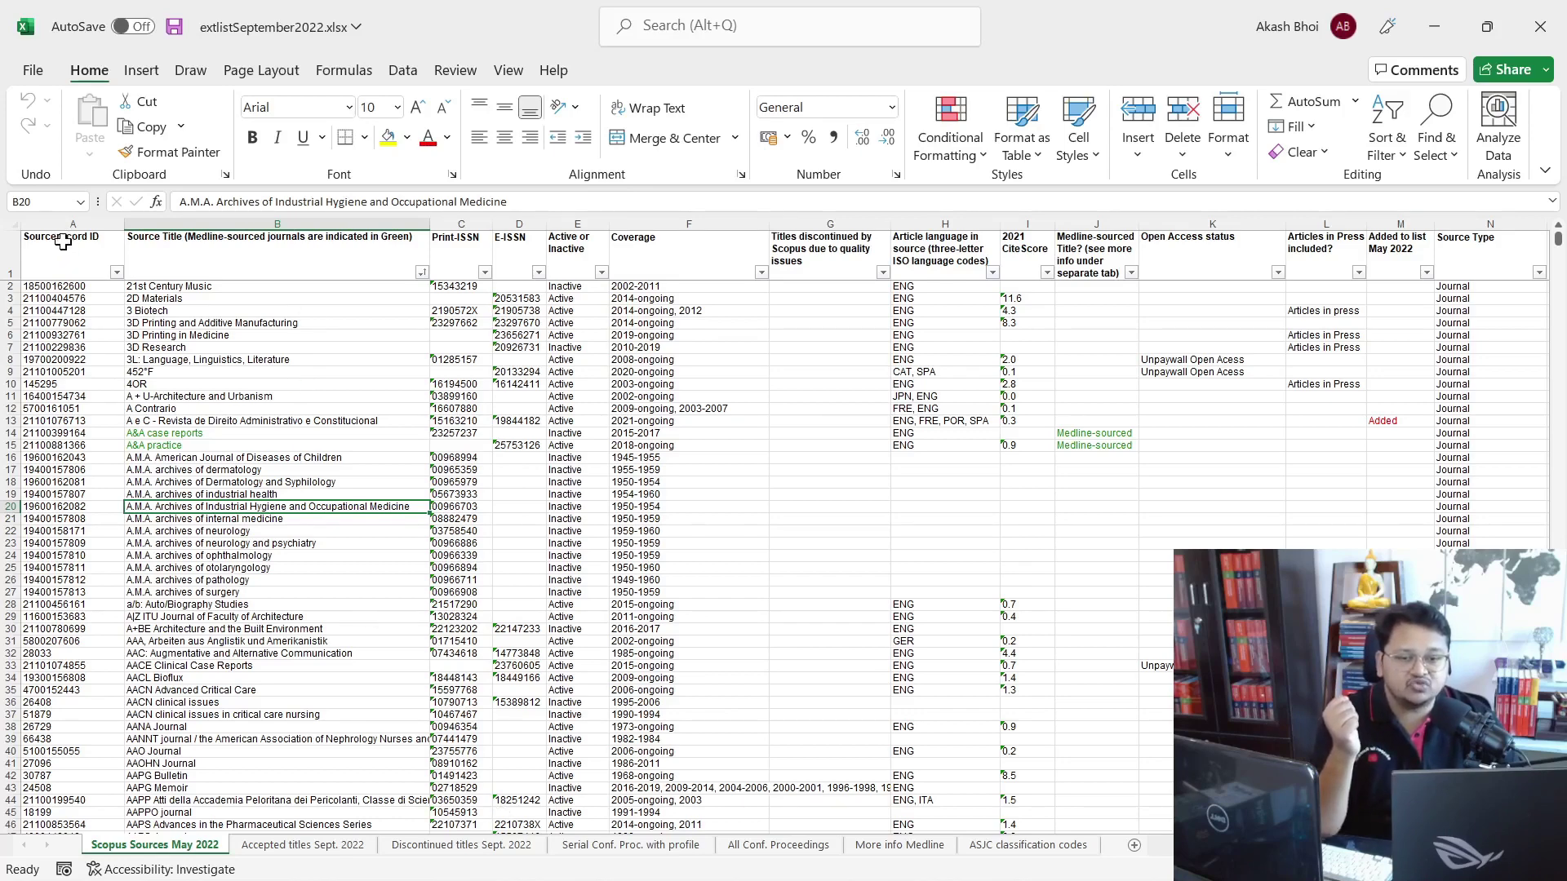
{"action": "left_click", "coordinate": [182, 218]}
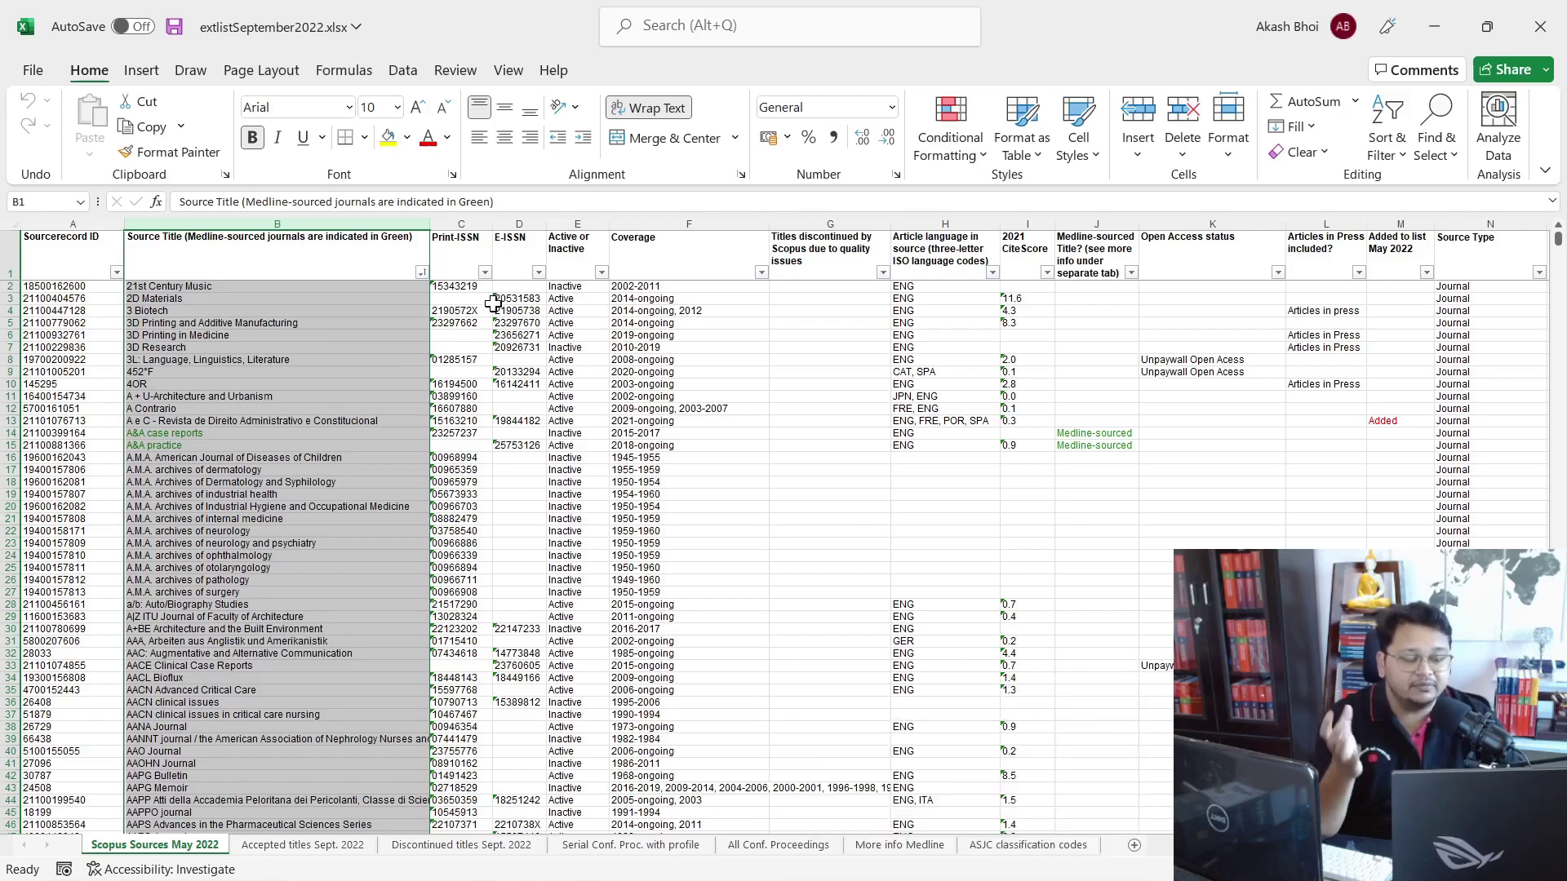
{"action": "left_click", "coordinate": [460, 222]}
{"action": "left_click", "coordinate": [519, 222]}
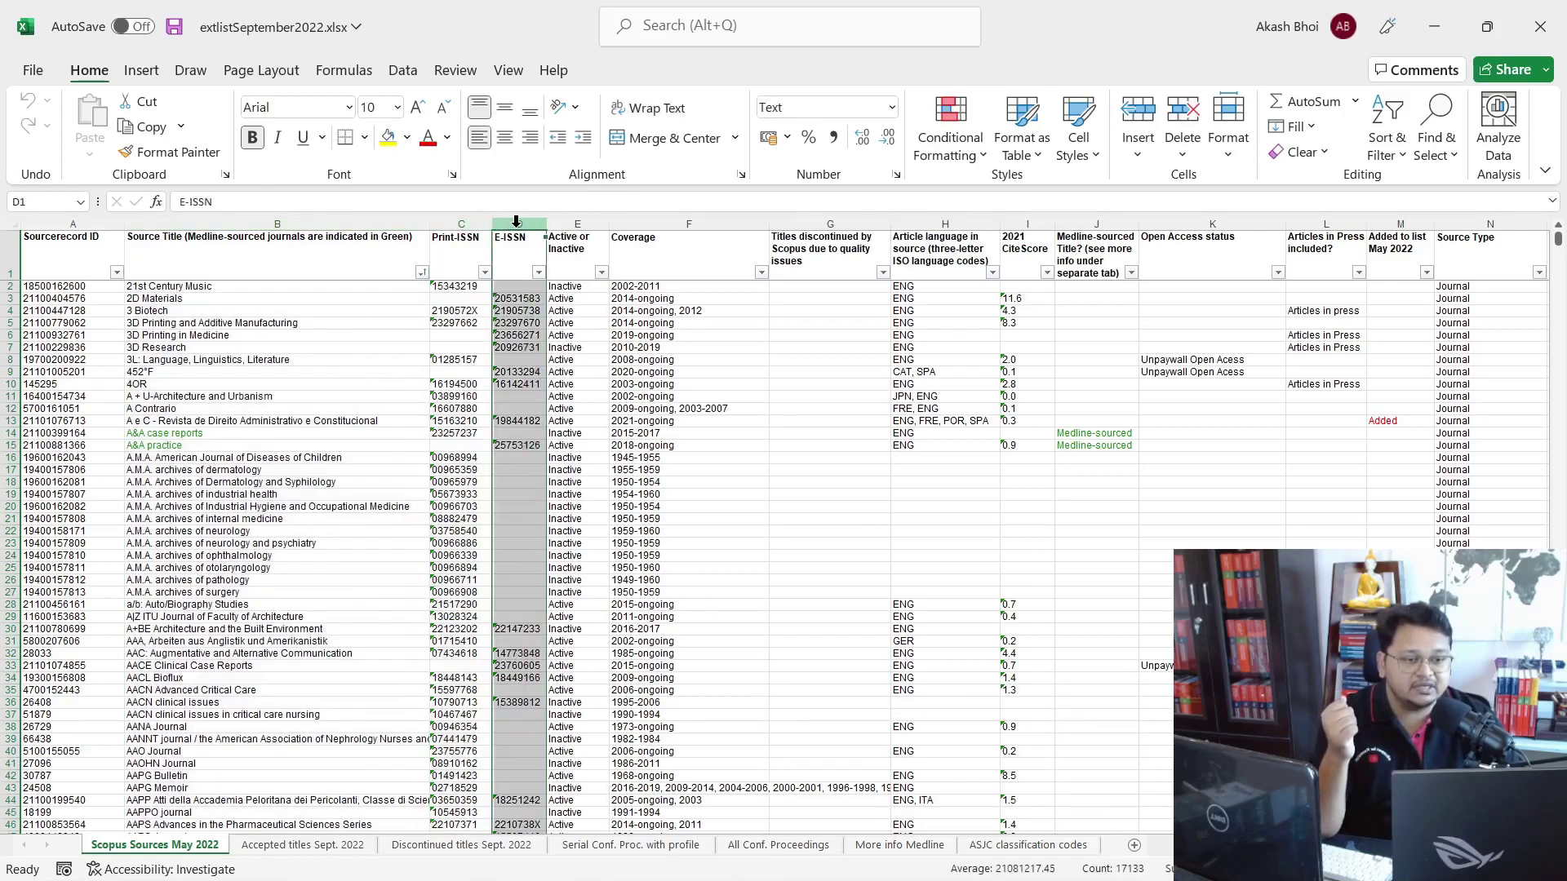
{"action": "left_click", "coordinate": [568, 224]}
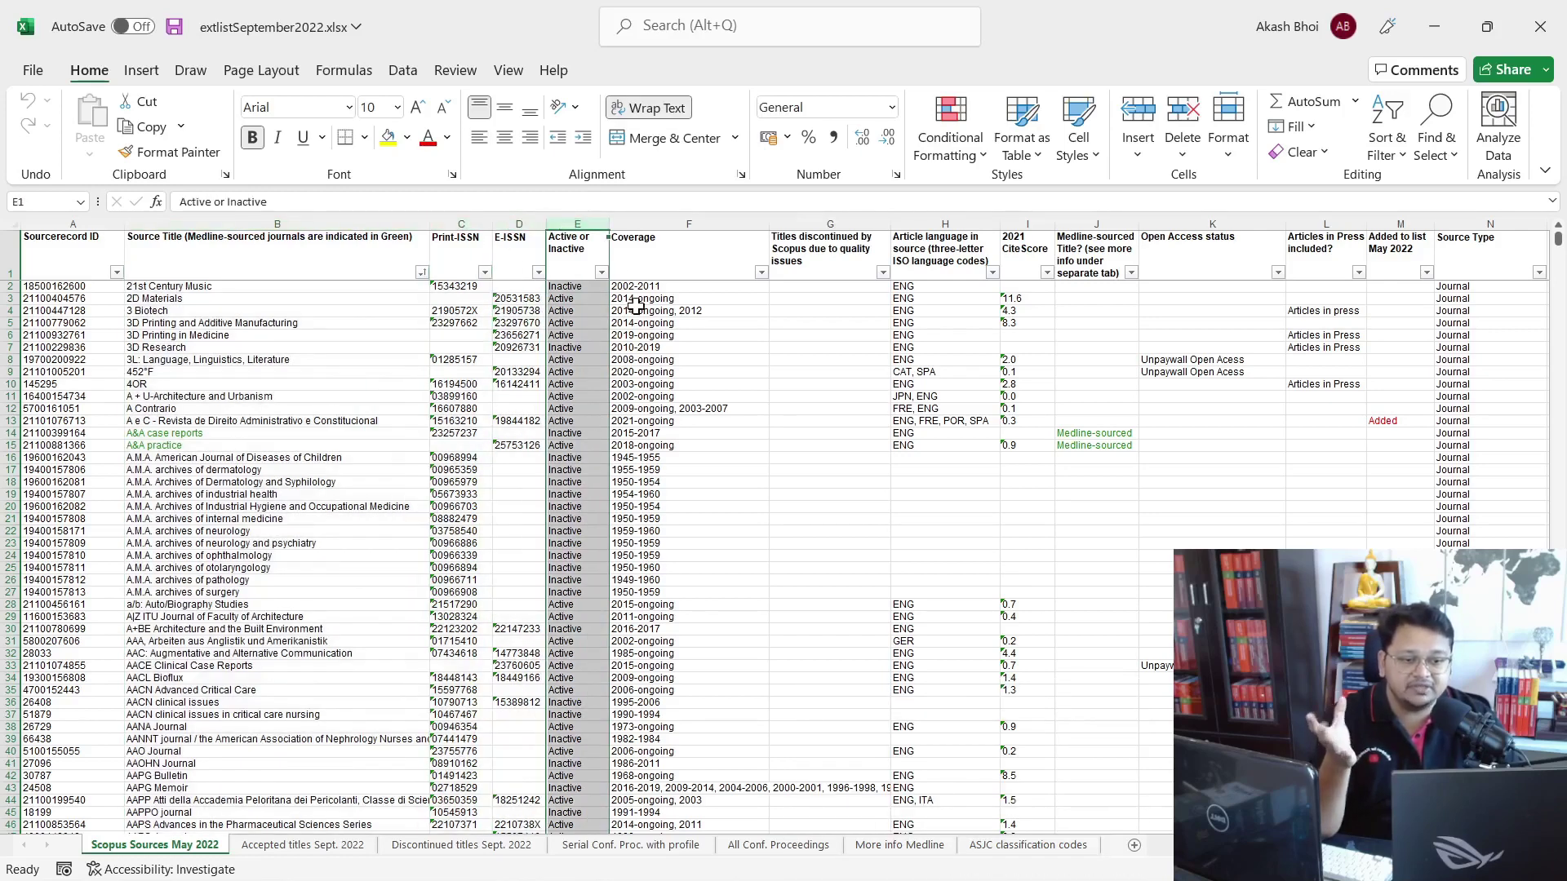
{"action": "left_click", "coordinate": [648, 224]}
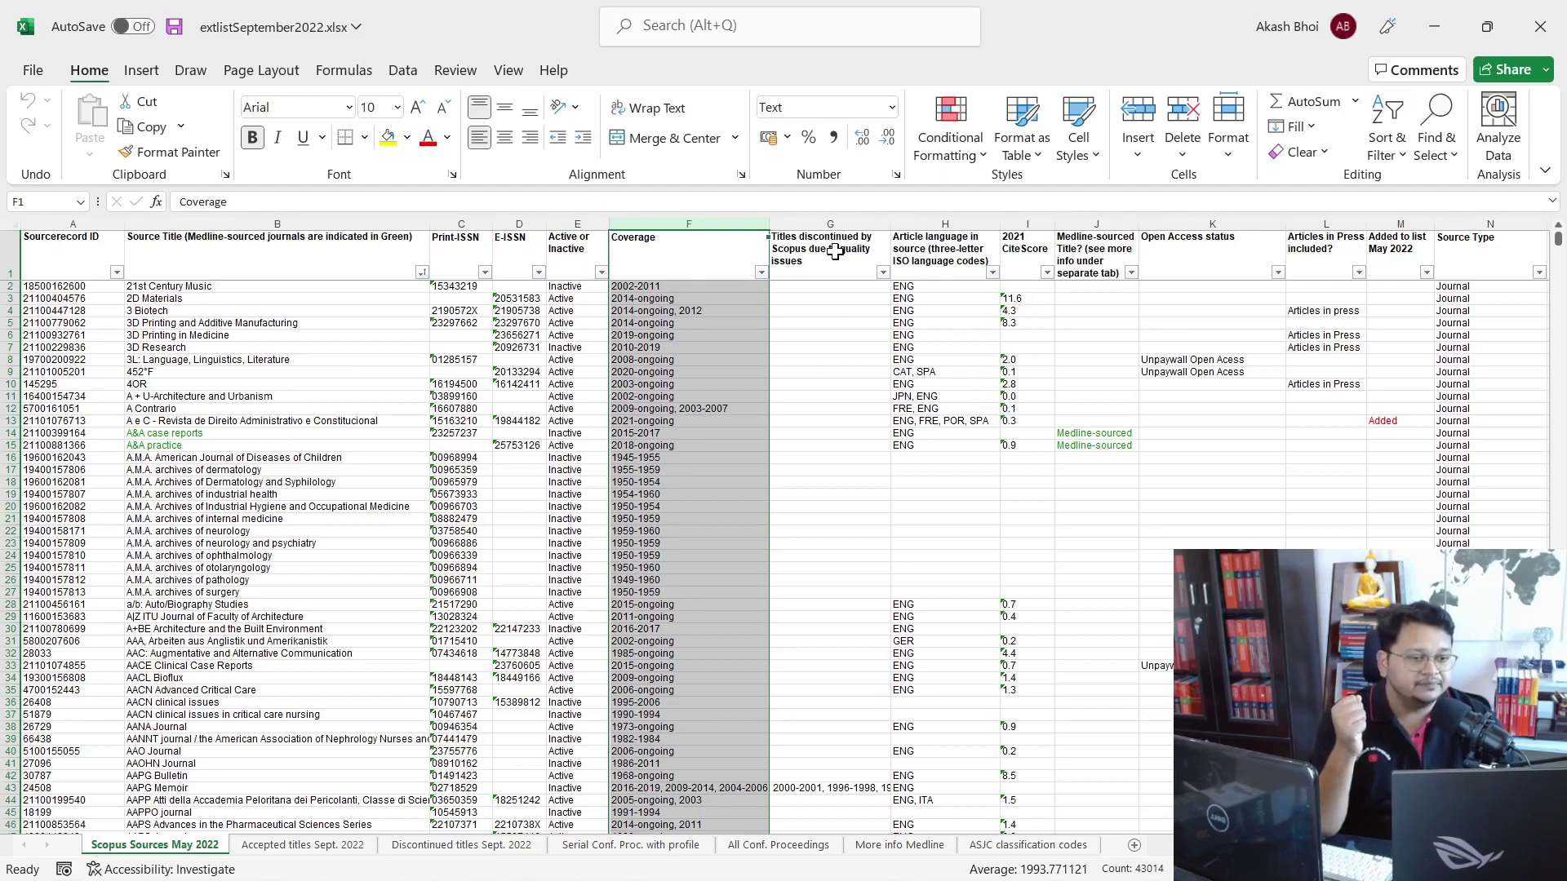
{"action": "left_click", "coordinate": [834, 222]}
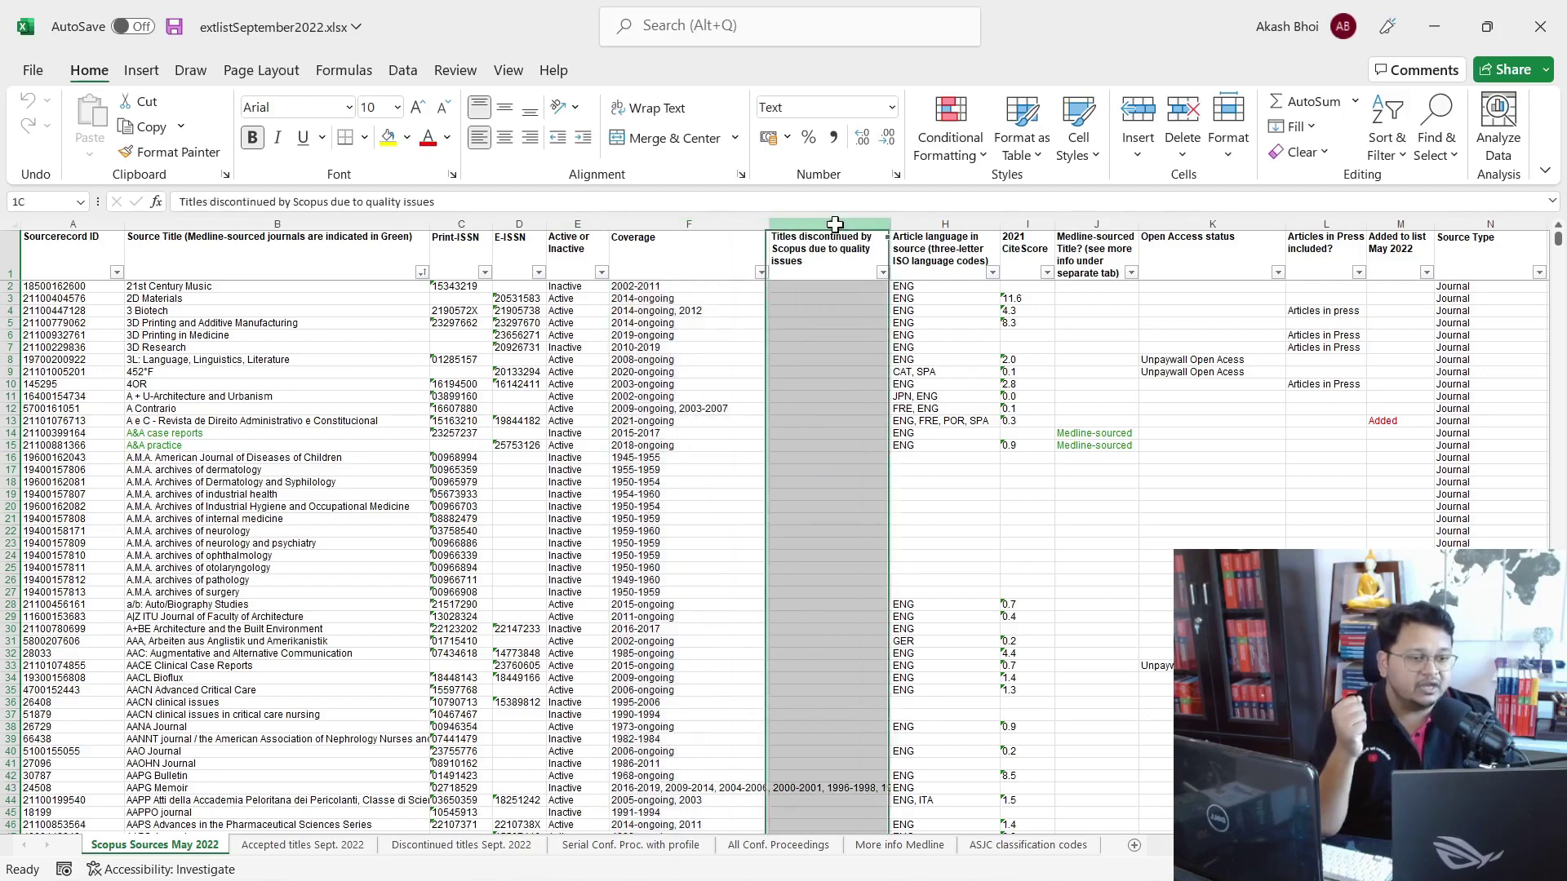
{"action": "left_click", "coordinate": [884, 273]}
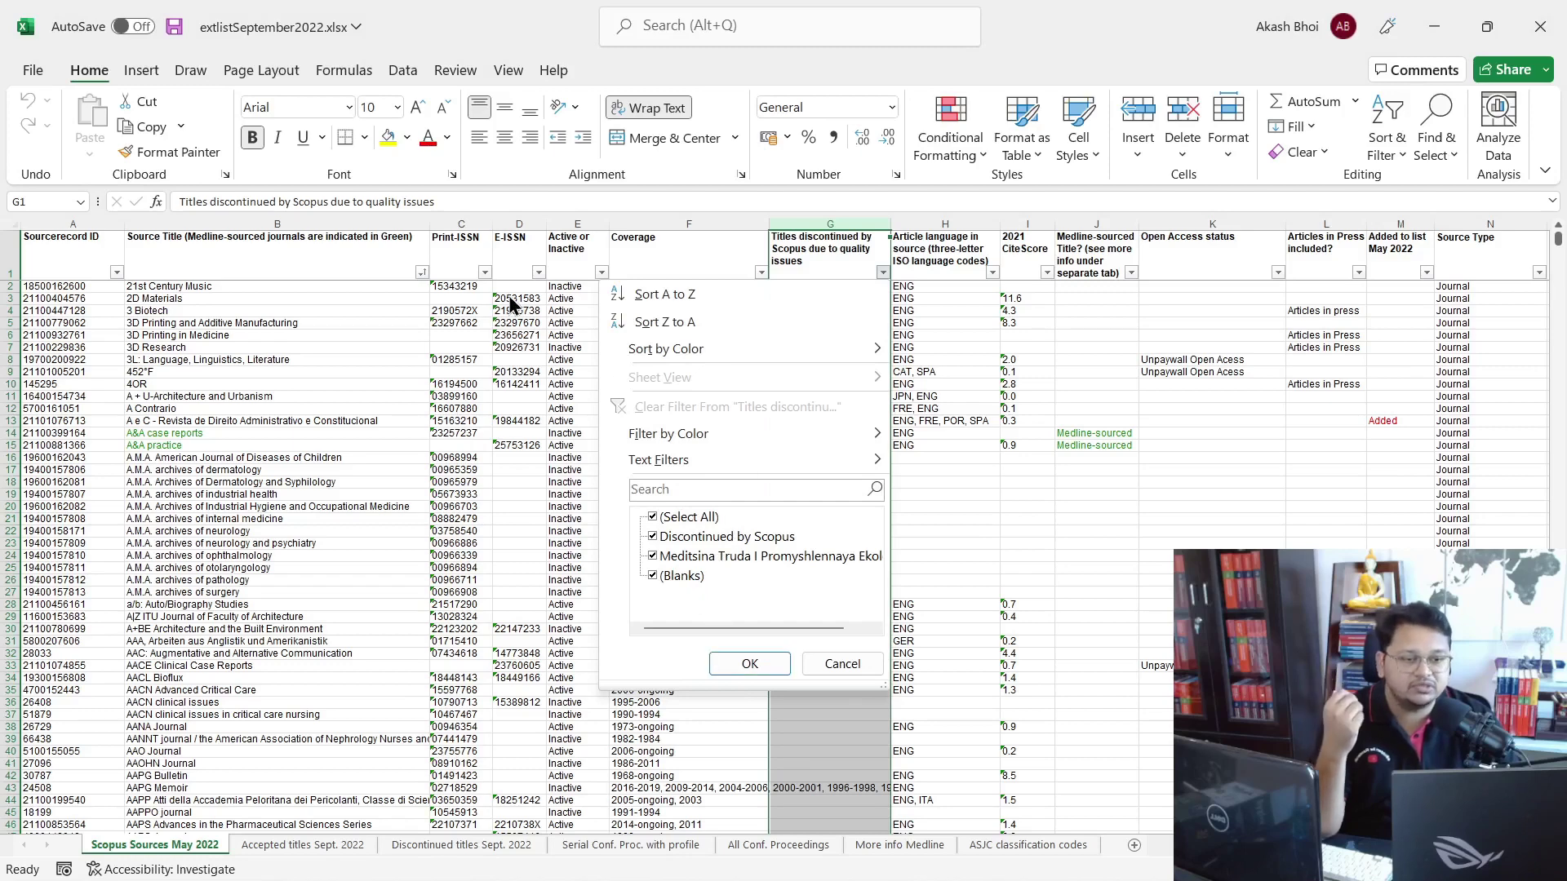
{"action": "left_click", "coordinate": [5, 241]}
{"action": "left_click", "coordinate": [4, 241]}
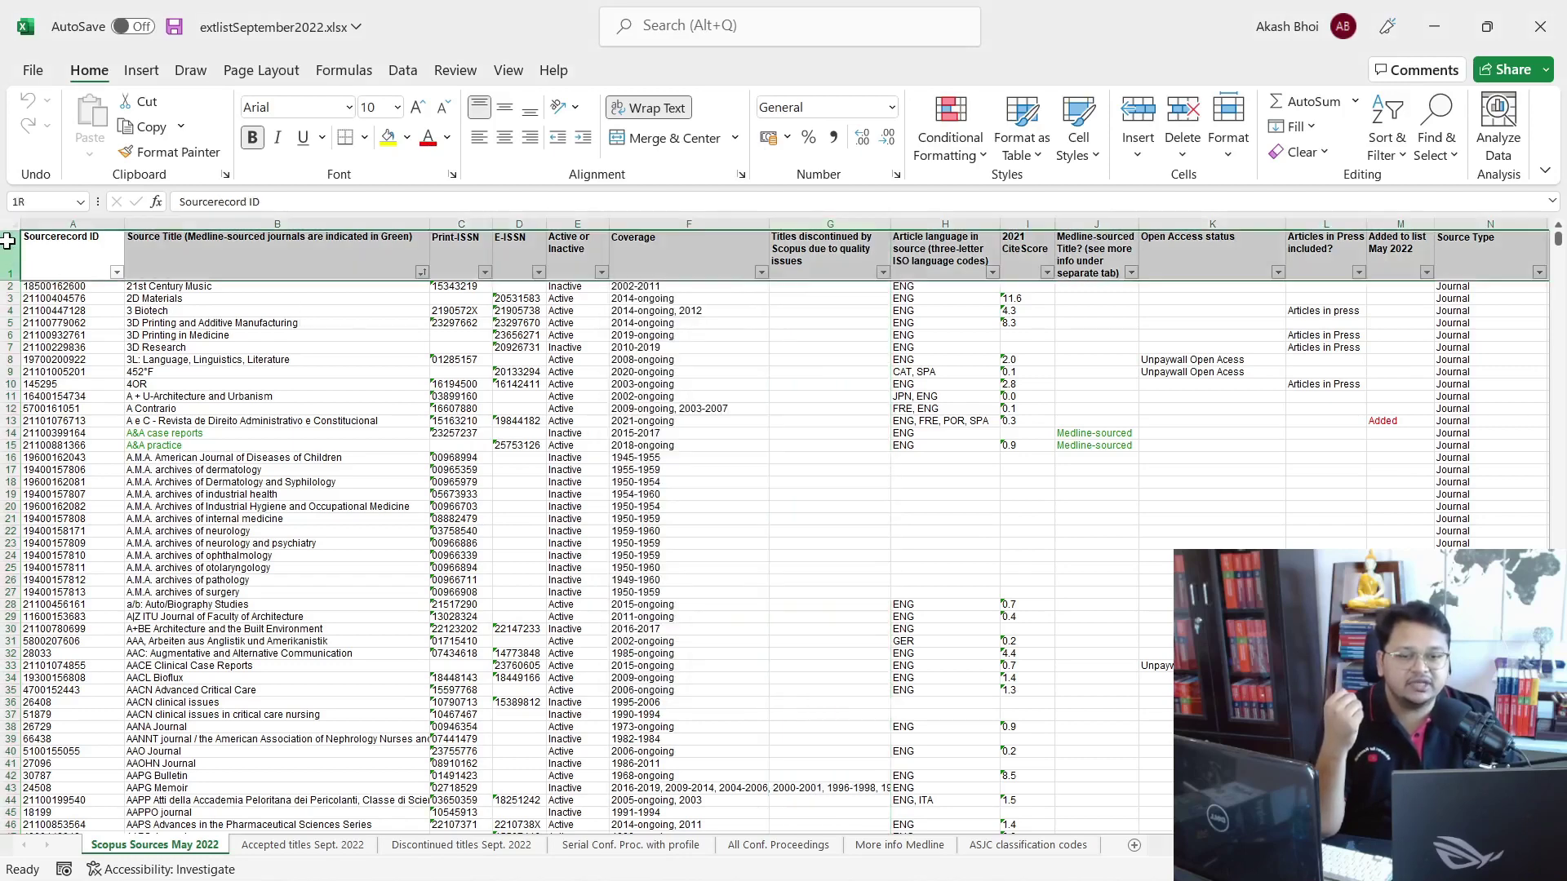
{"action": "left_click", "coordinate": [1402, 155]}
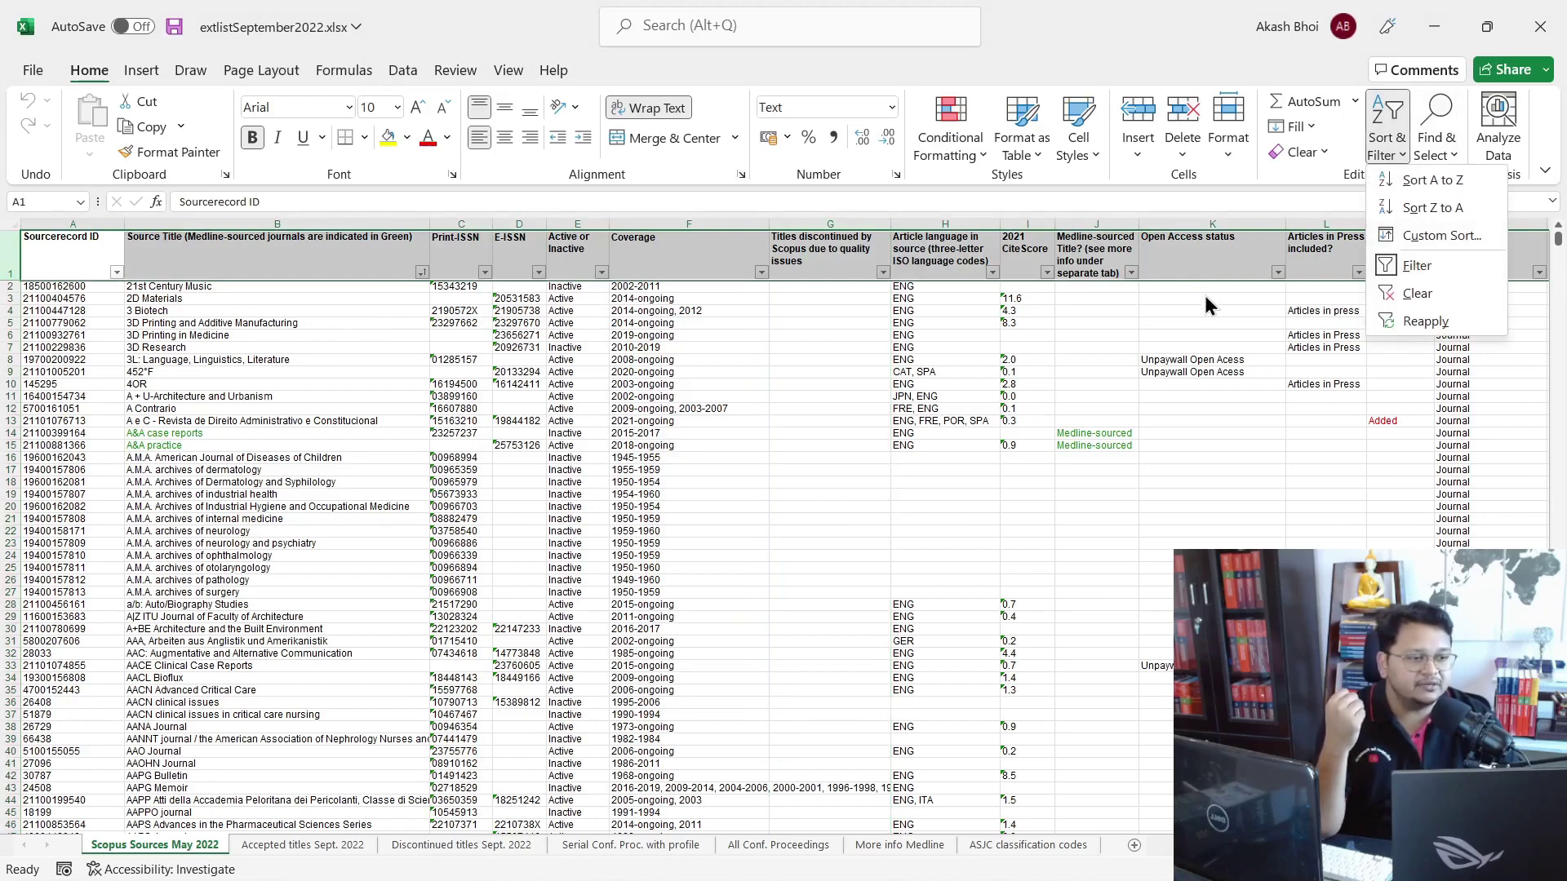
{"action": "left_click", "coordinate": [1095, 204]}
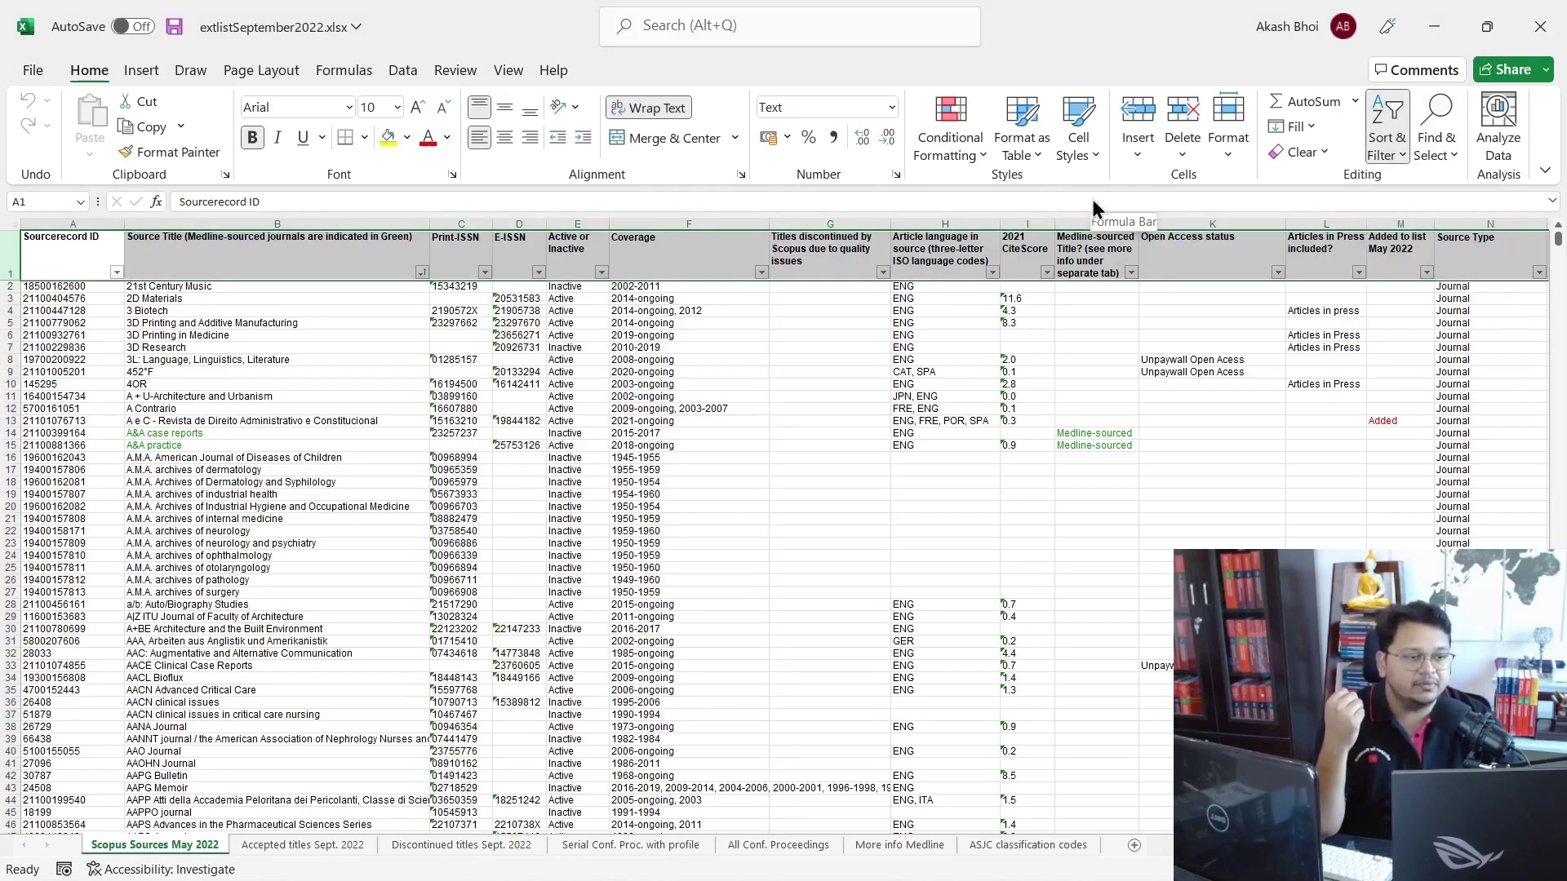
{"action": "left_click", "coordinate": [993, 273]}
{"action": "left_click", "coordinate": [22, 261]}
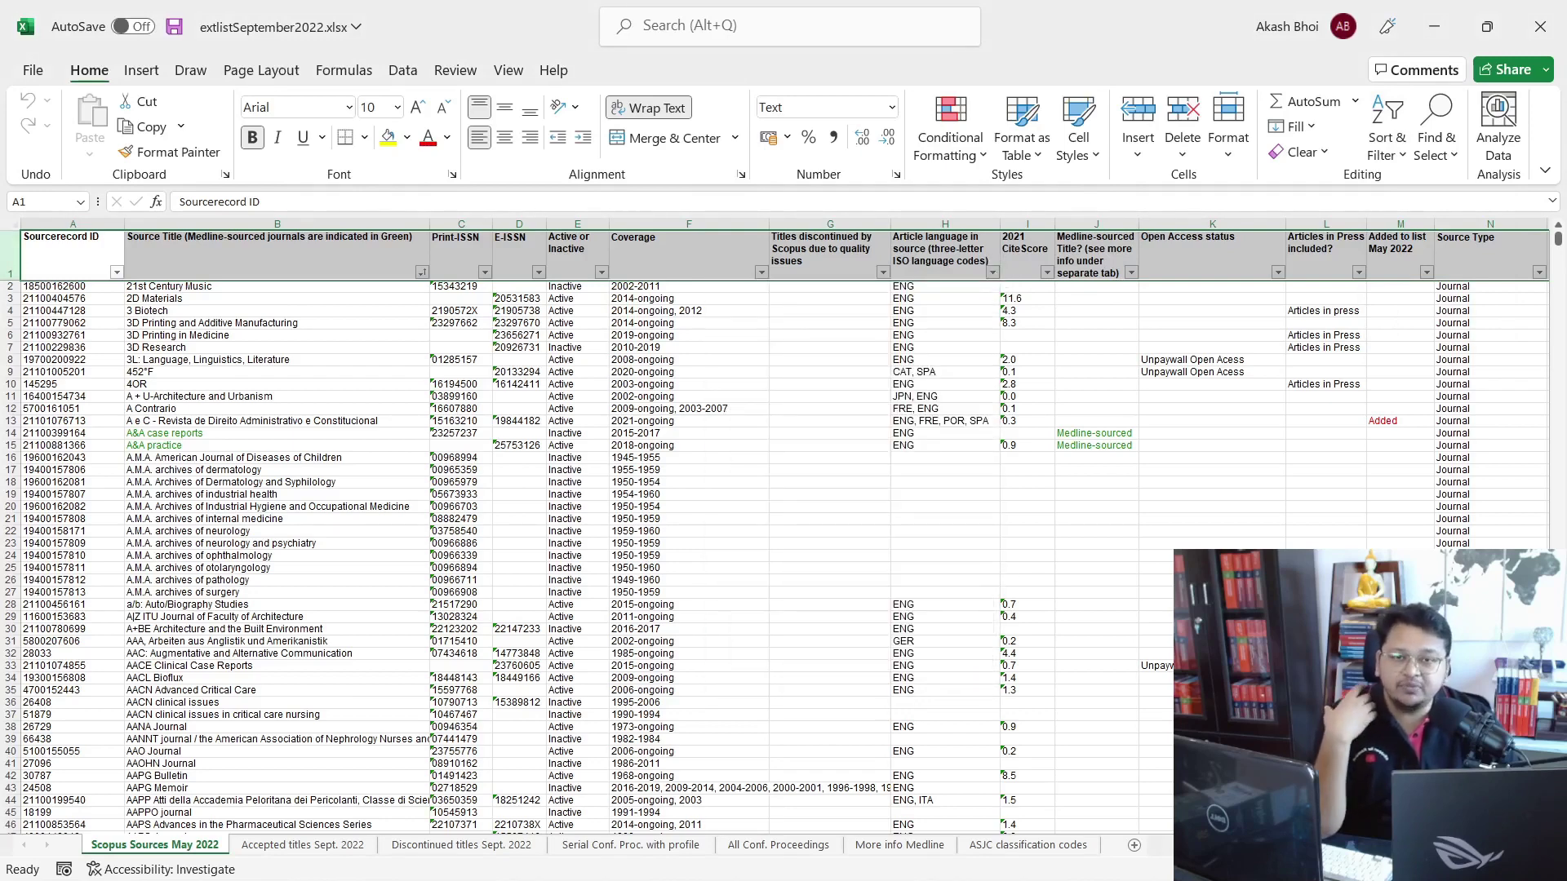
Restore, move and re-maximize the Excel window, then scroll right to the publisher, ASJC and Top level columns
{"action": "scroll", "coordinate": [784, 527], "scroll_direction": "right", "scroll_amount": 3}
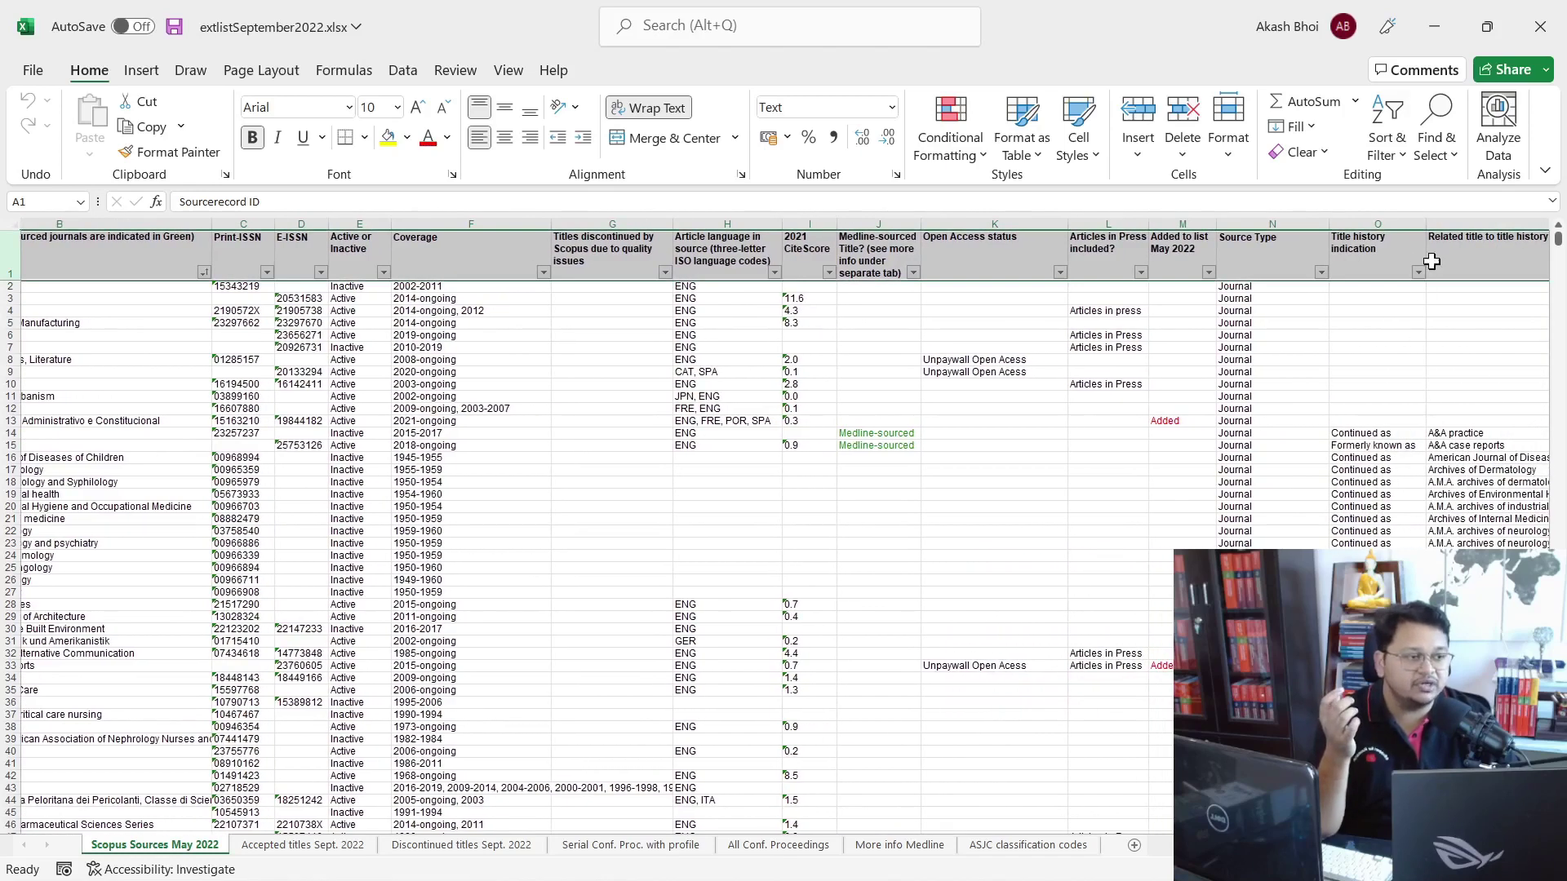
{"action": "left_click", "coordinate": [1486, 26]}
{"action": "left_click_drag", "start_coordinate": [1213, 275], "coordinate": [839, 39]}
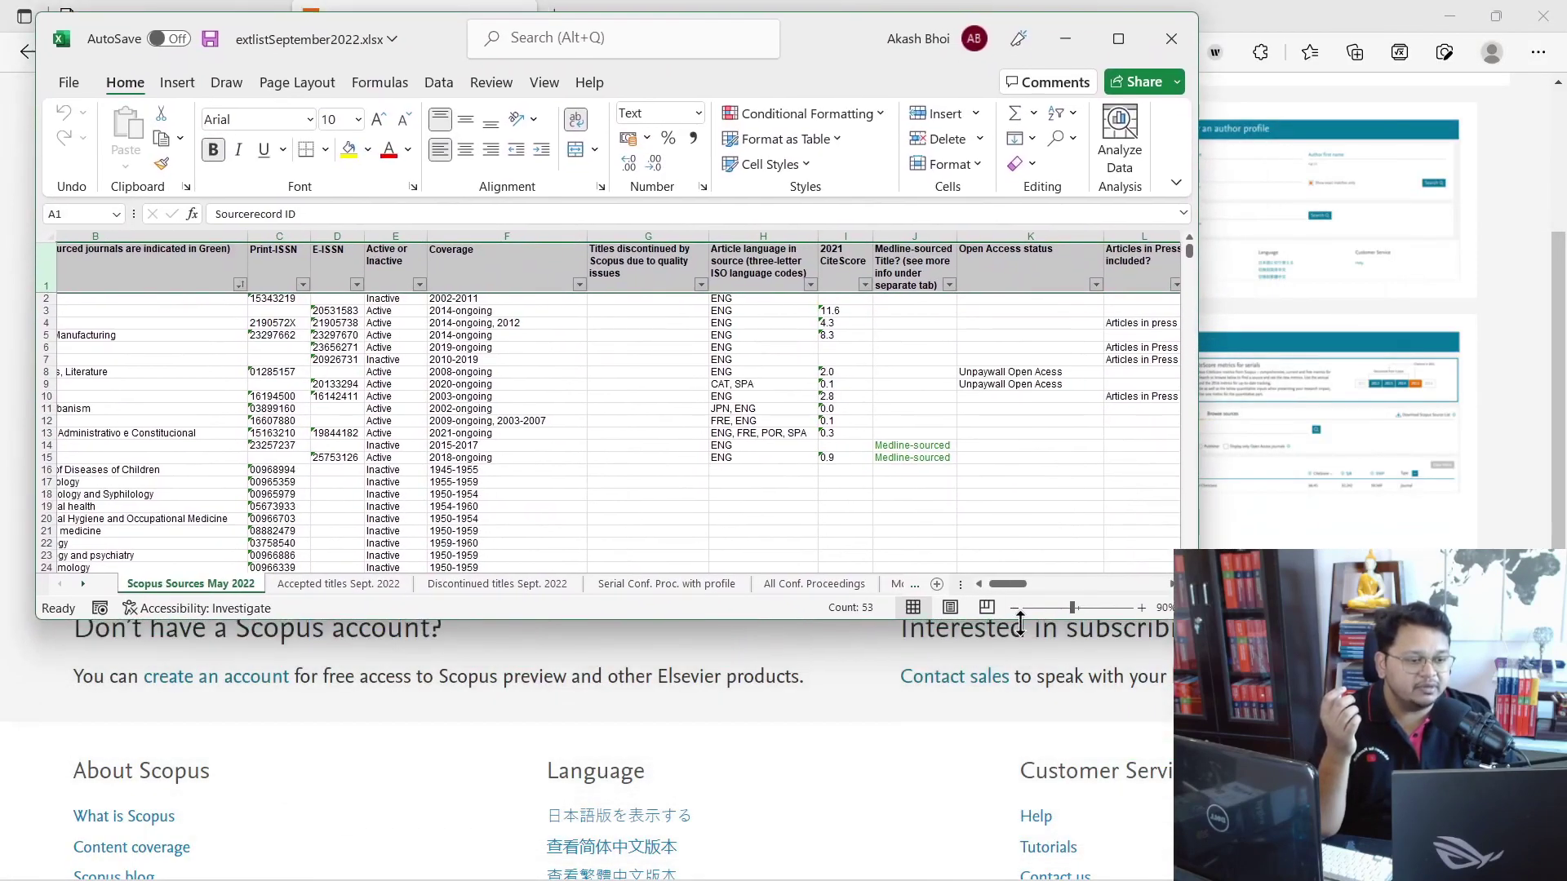
{"action": "left_click_drag", "start_coordinate": [1013, 583], "coordinate": [1054, 583]}
{"action": "left_click", "coordinate": [1117, 40]}
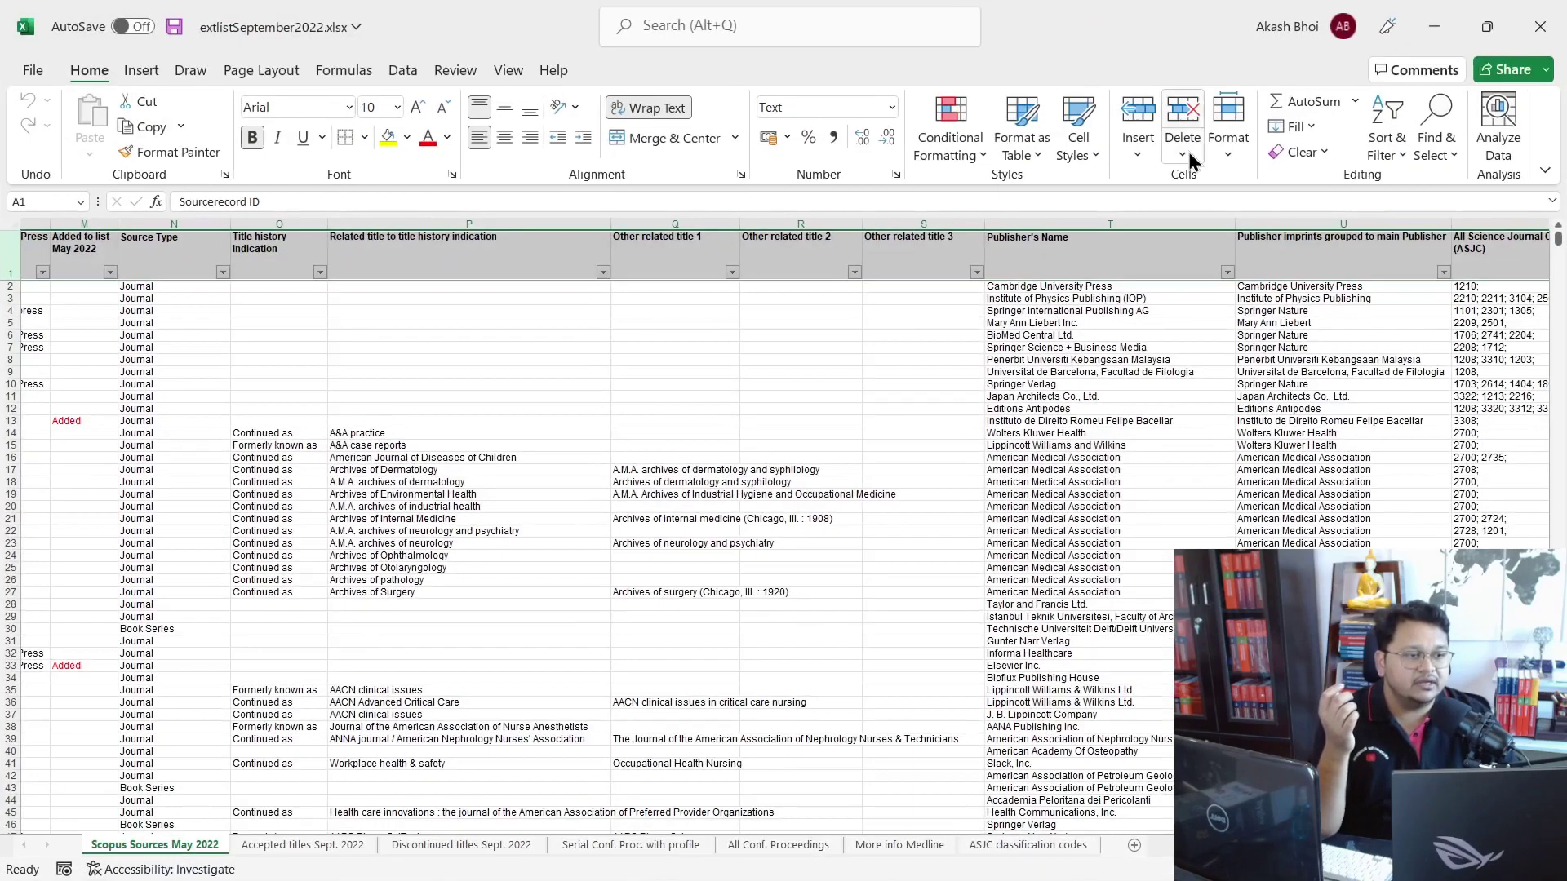
{"action": "scroll", "coordinate": [1104, 712], "scroll_direction": "right", "scroll_amount": 7}
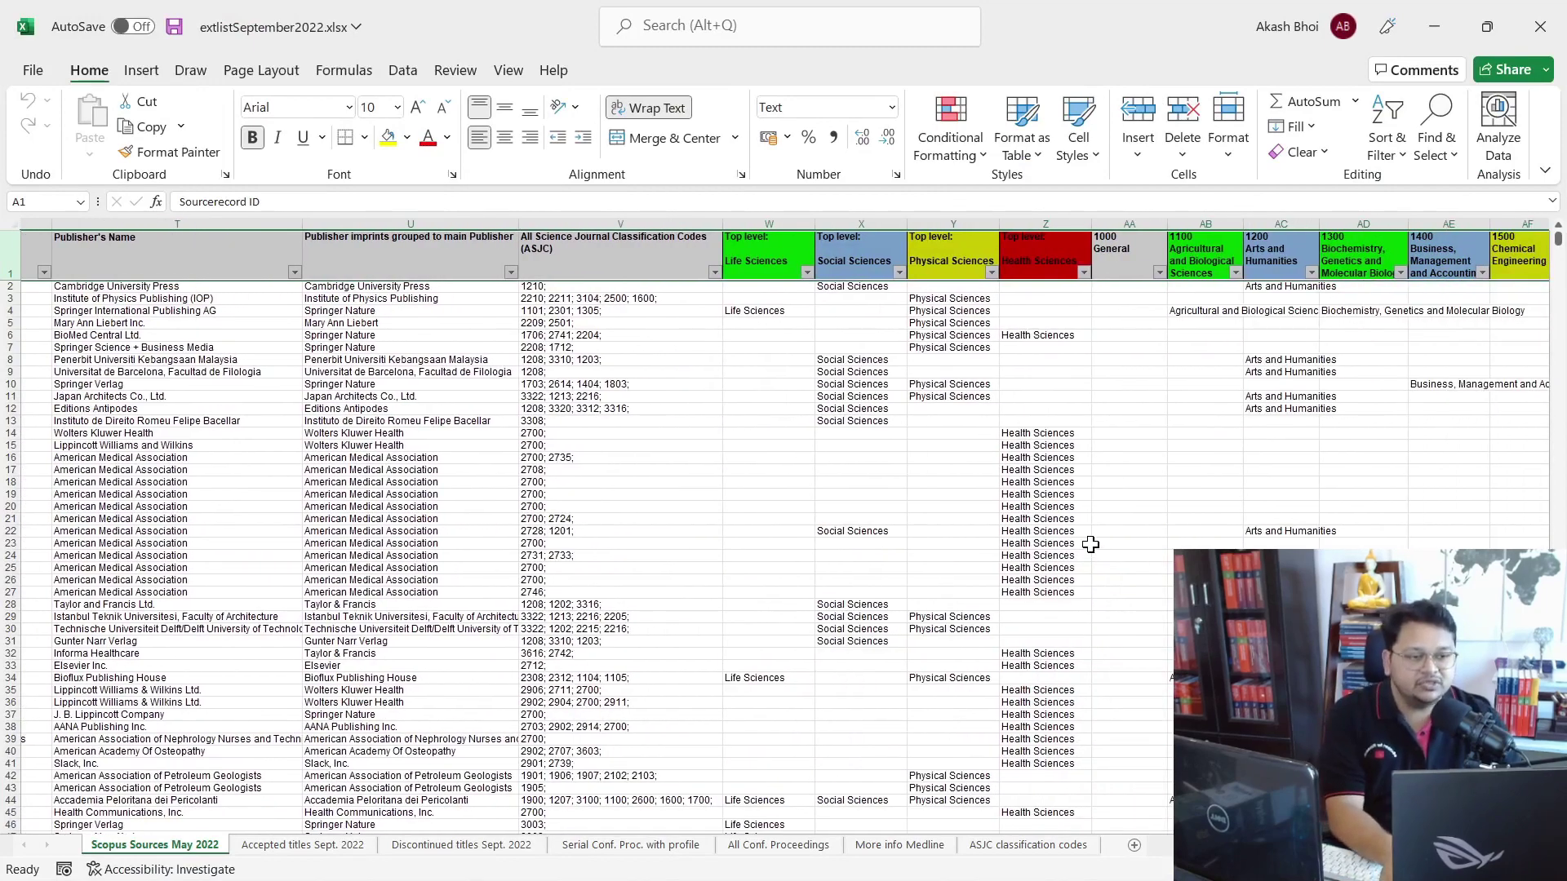
{"action": "scroll", "coordinate": [1090, 543], "scroll_direction": "up", "scroll_amount": 5, "text": "ctrl"}
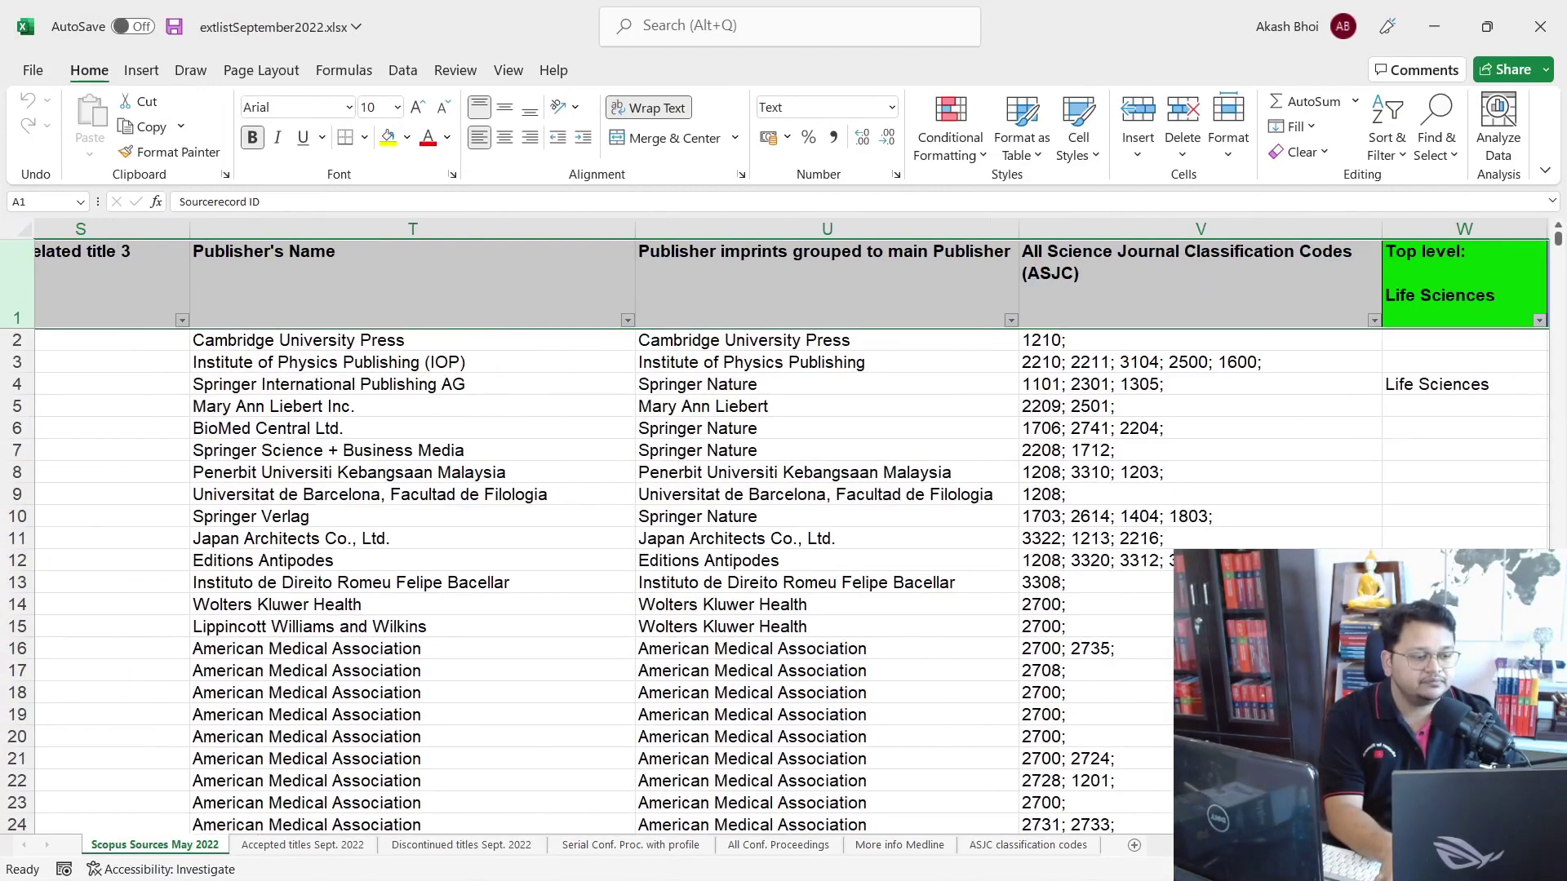
{"action": "scroll", "coordinate": [792, 529], "scroll_direction": "right", "scroll_amount": 4}
{"action": "scroll", "coordinate": [791, 529], "scroll_direction": "right", "scroll_amount": 1}
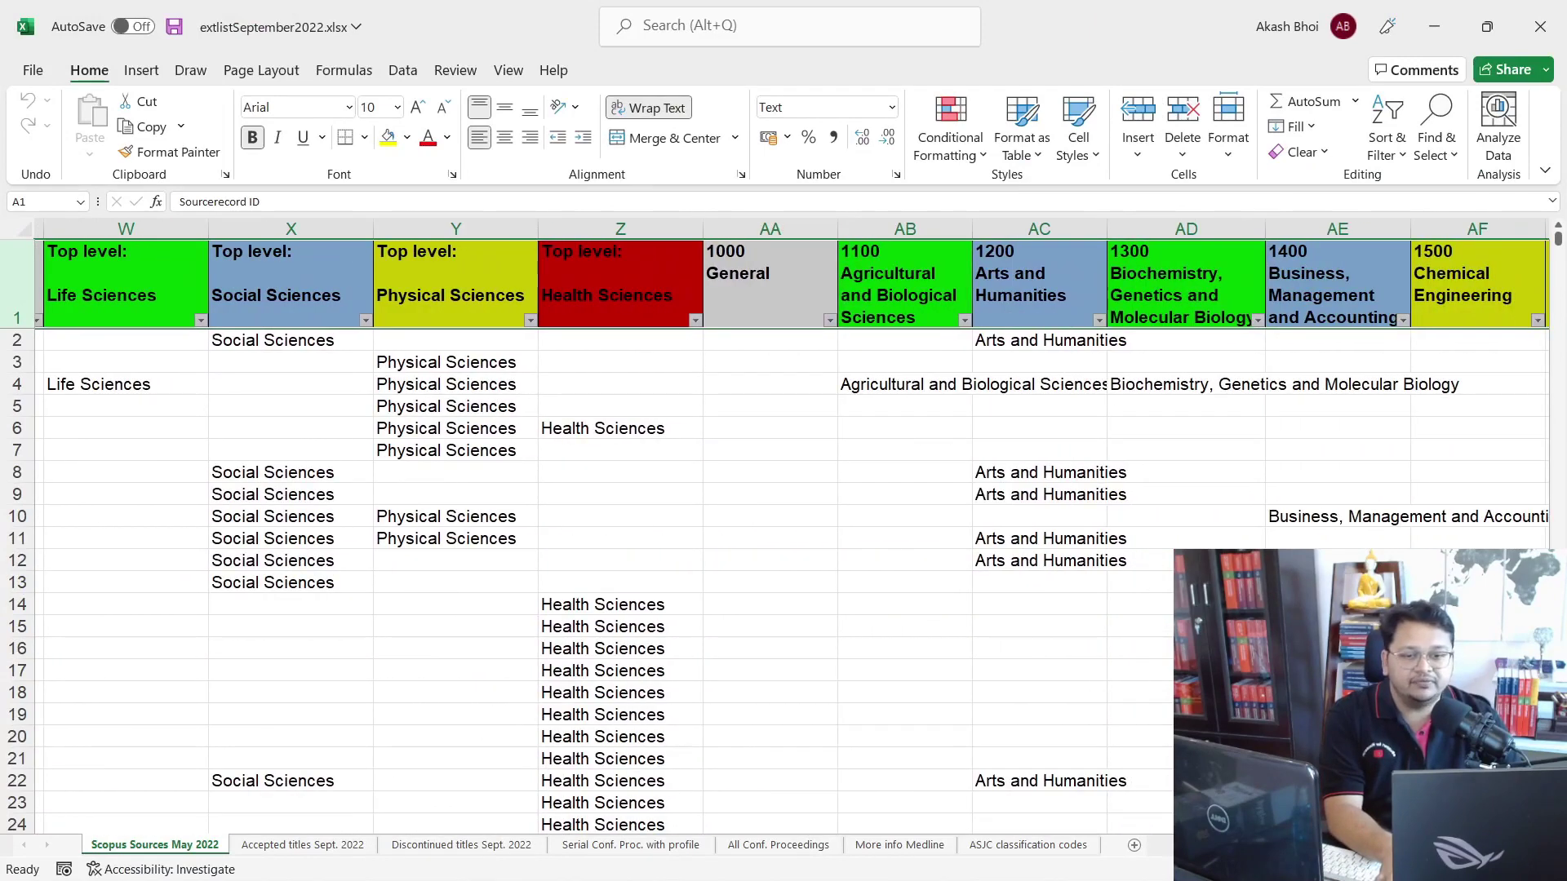
{"action": "scroll", "coordinate": [742, 655], "scroll_direction": "up", "scroll_amount": 4, "text": "ctrl"}
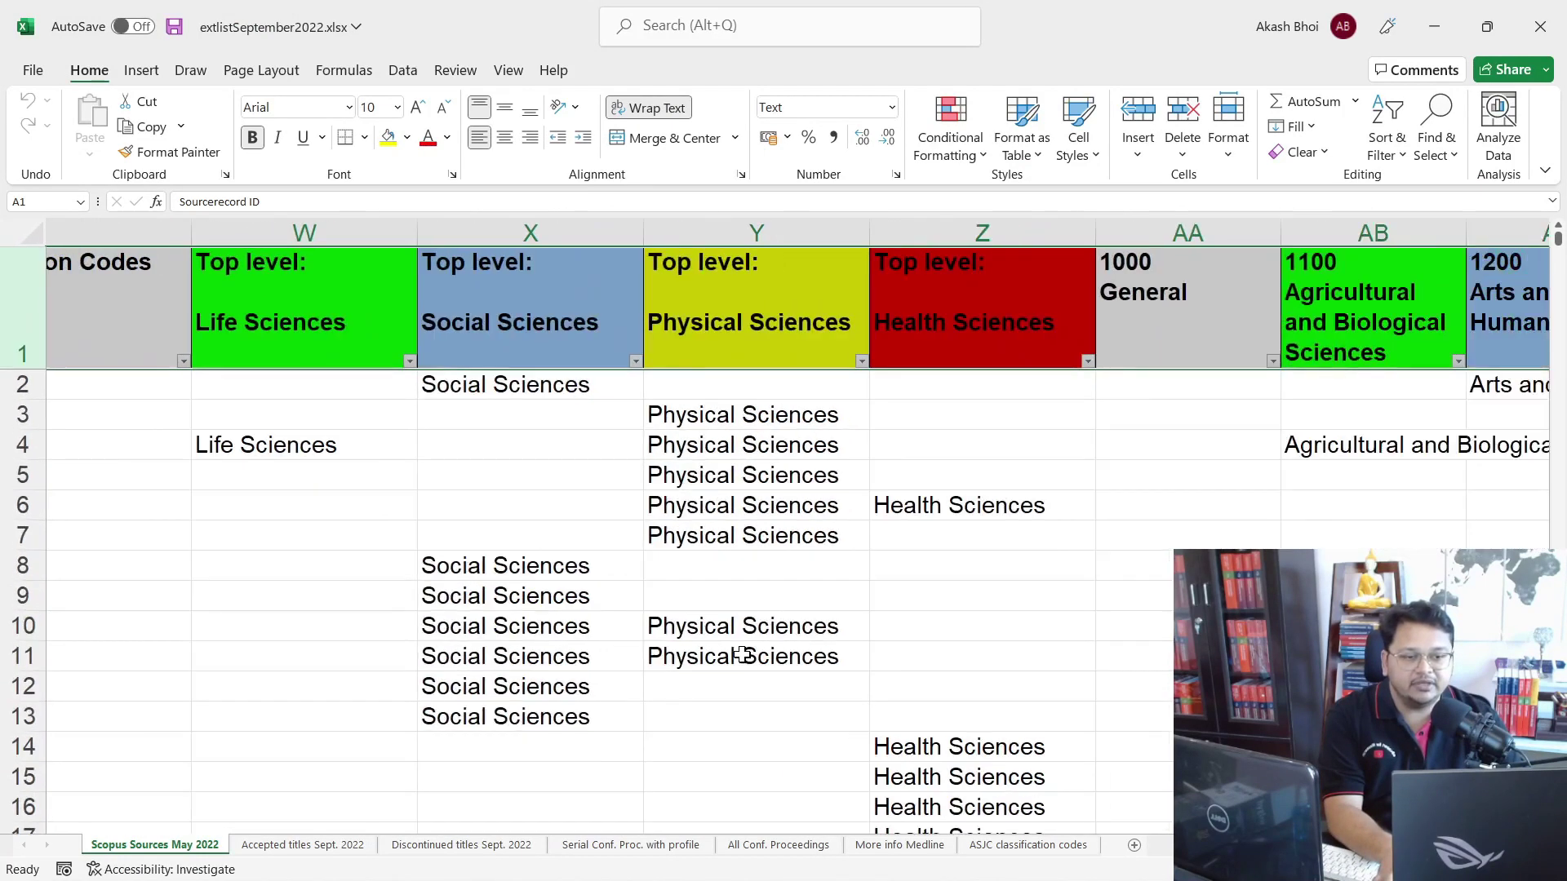
{"action": "scroll", "coordinate": [1045, 823], "scroll_direction": "left", "scroll_amount": 3}
{"action": "scroll", "coordinate": [1045, 822], "scroll_direction": "right", "scroll_amount": 5}
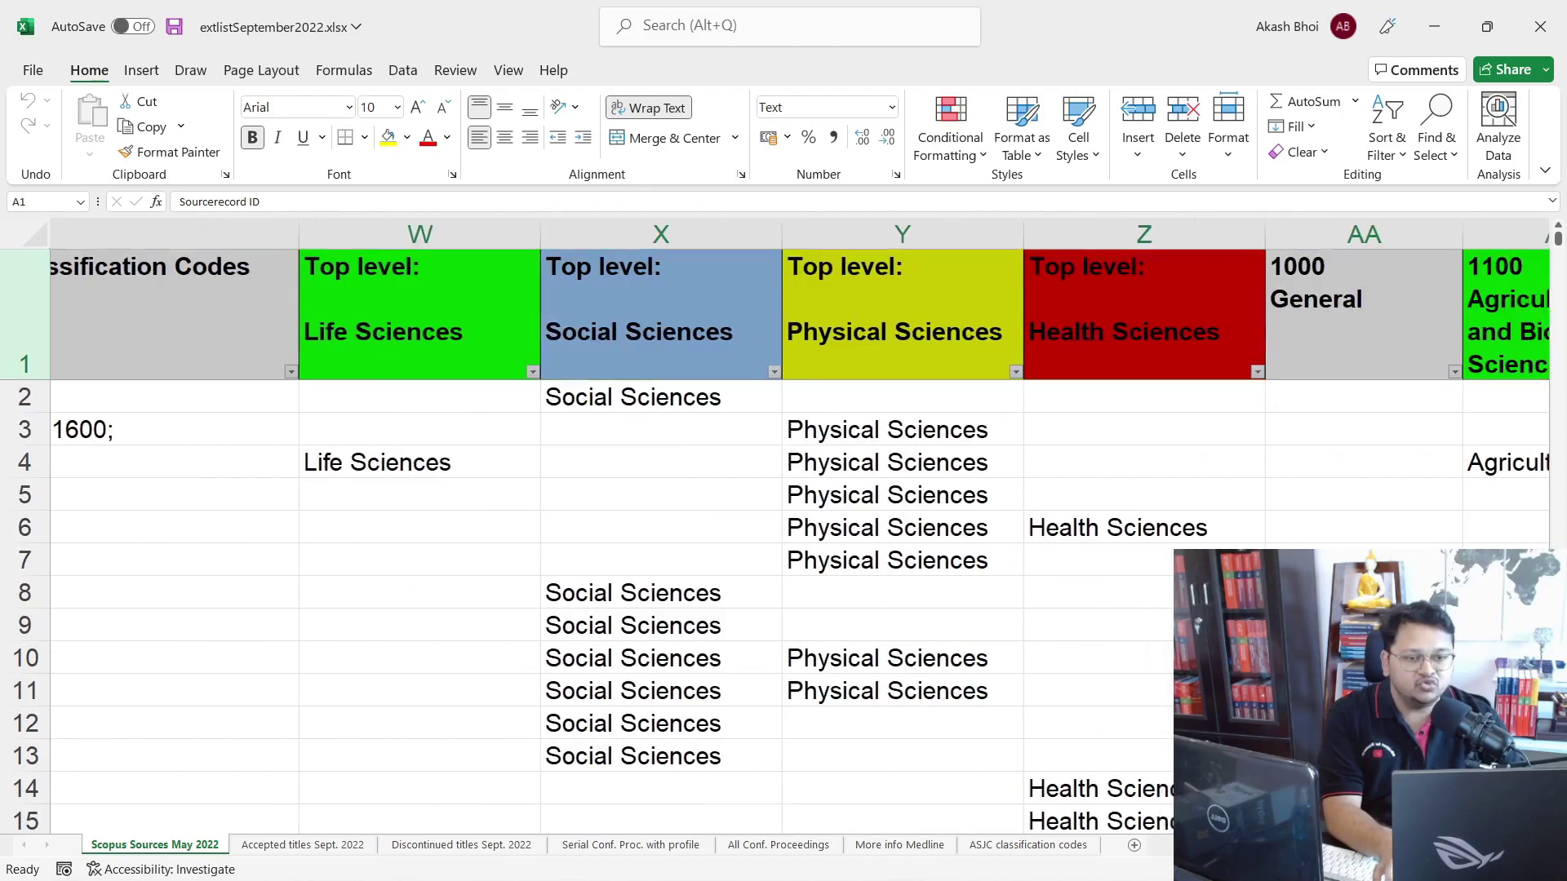
{"action": "scroll", "coordinate": [876, 768], "scroll_direction": "right", "scroll_amount": 1}
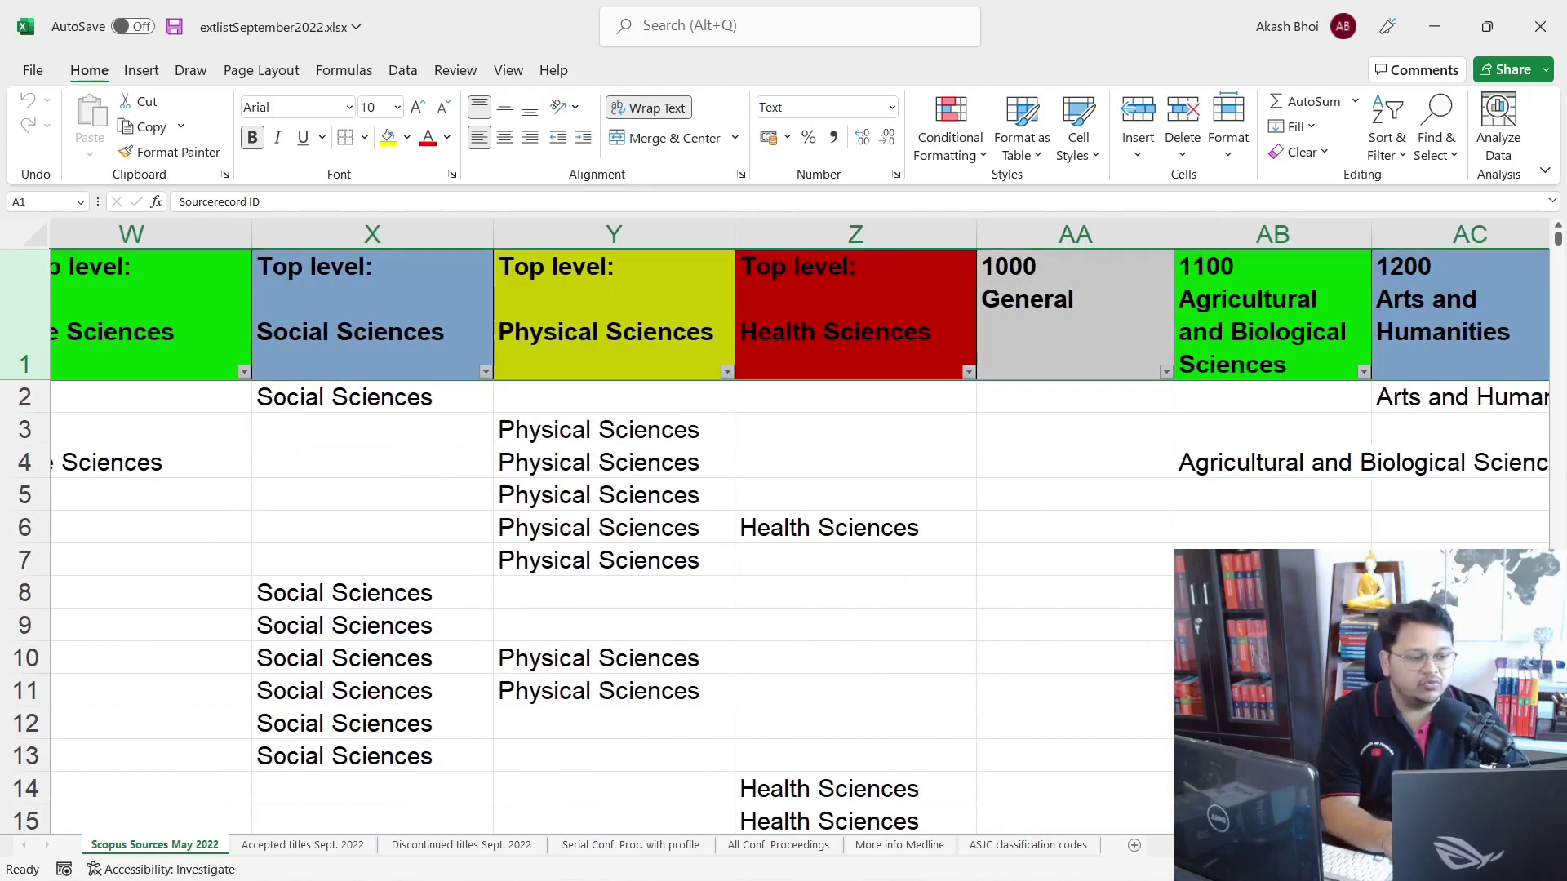
{"action": "scroll", "coordinate": [799, 529], "scroll_direction": "left", "scroll_amount": 3}
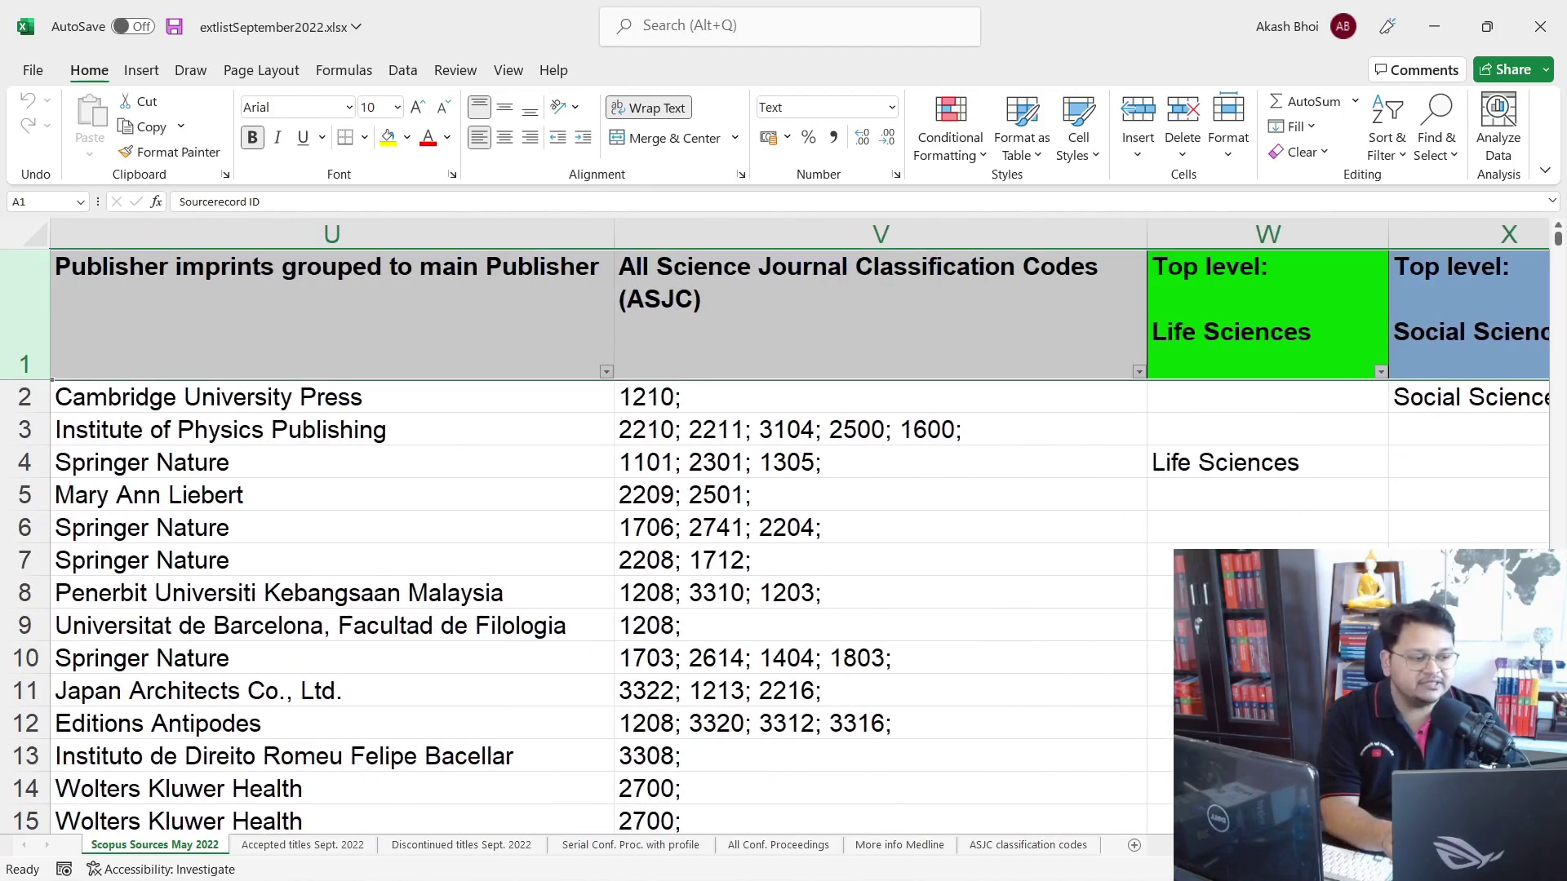
{"action": "scroll", "coordinate": [832, 397], "scroll_direction": "right", "scroll_amount": 2}
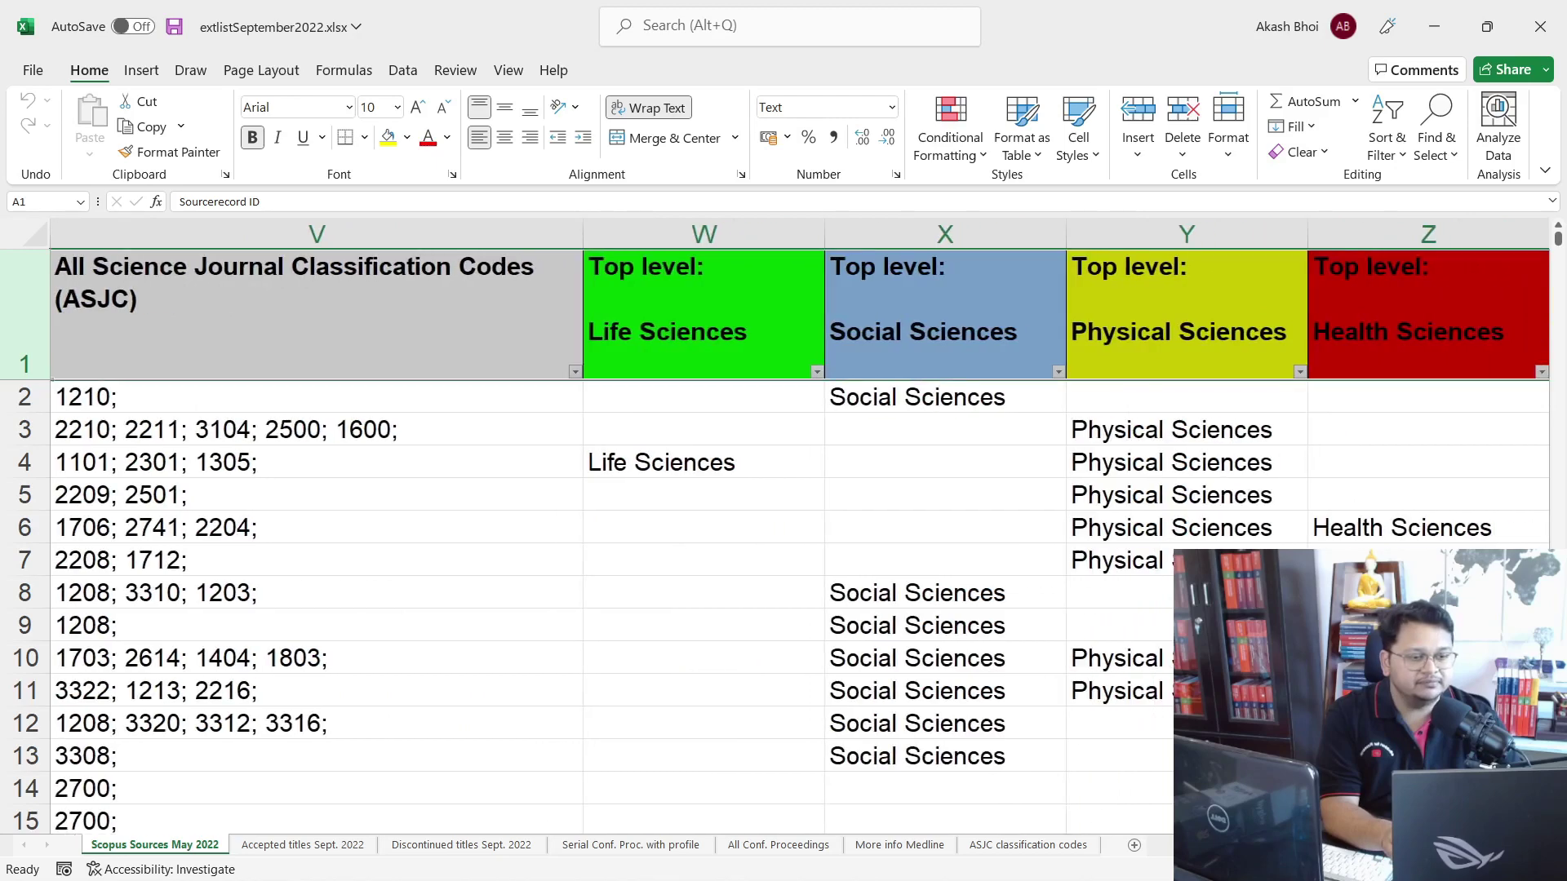
{"action": "left_click", "coordinate": [879, 320]}
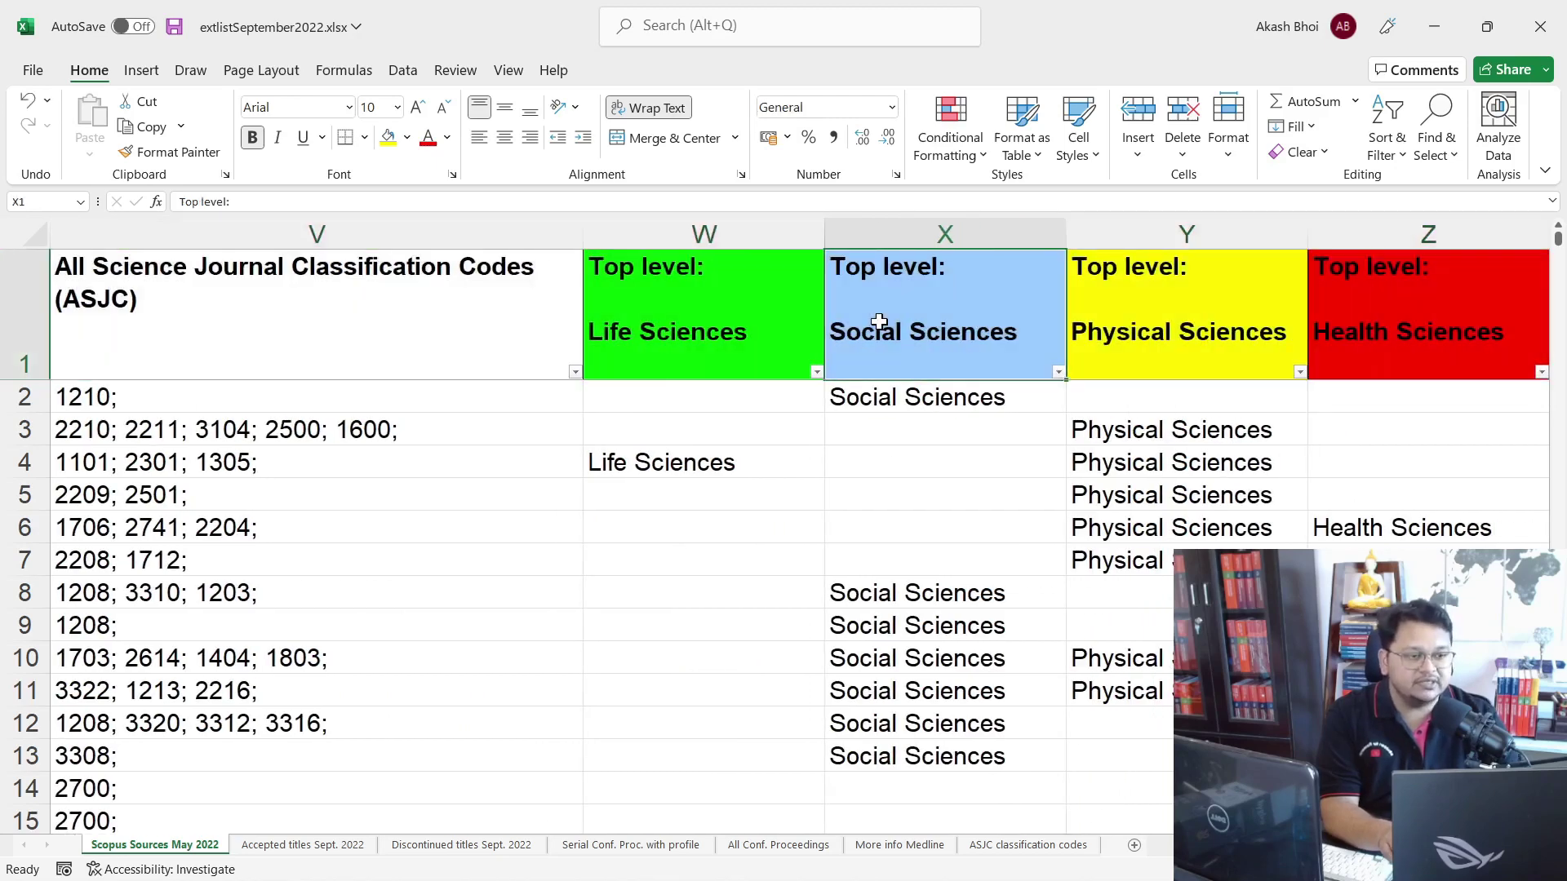
{"action": "key", "text": "Right"}
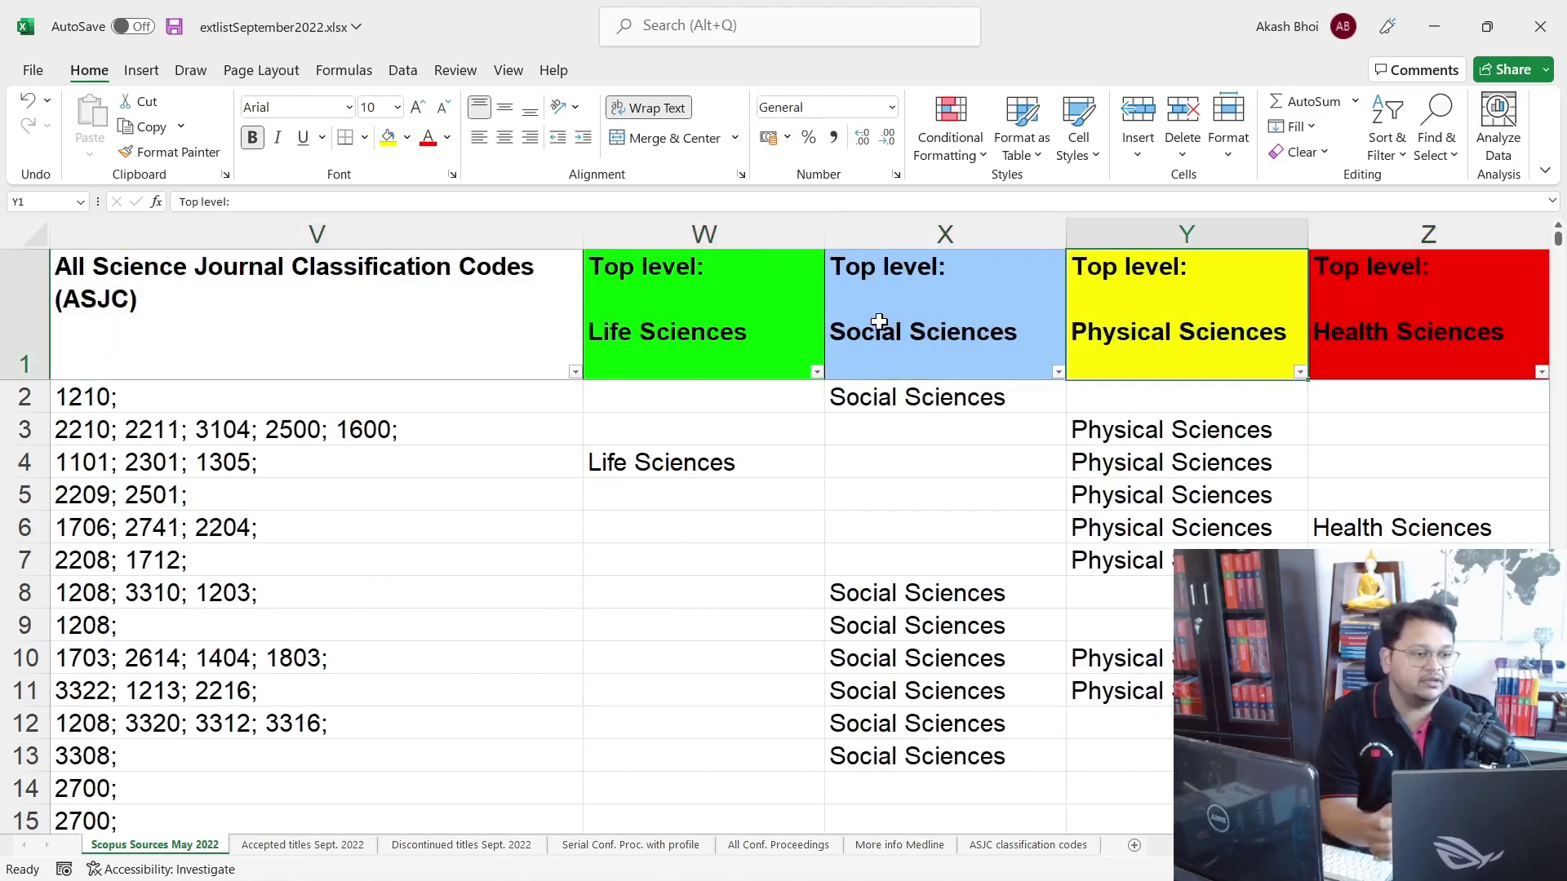
{"action": "key", "text": "Right"}
{"action": "key", "text": "Right"}
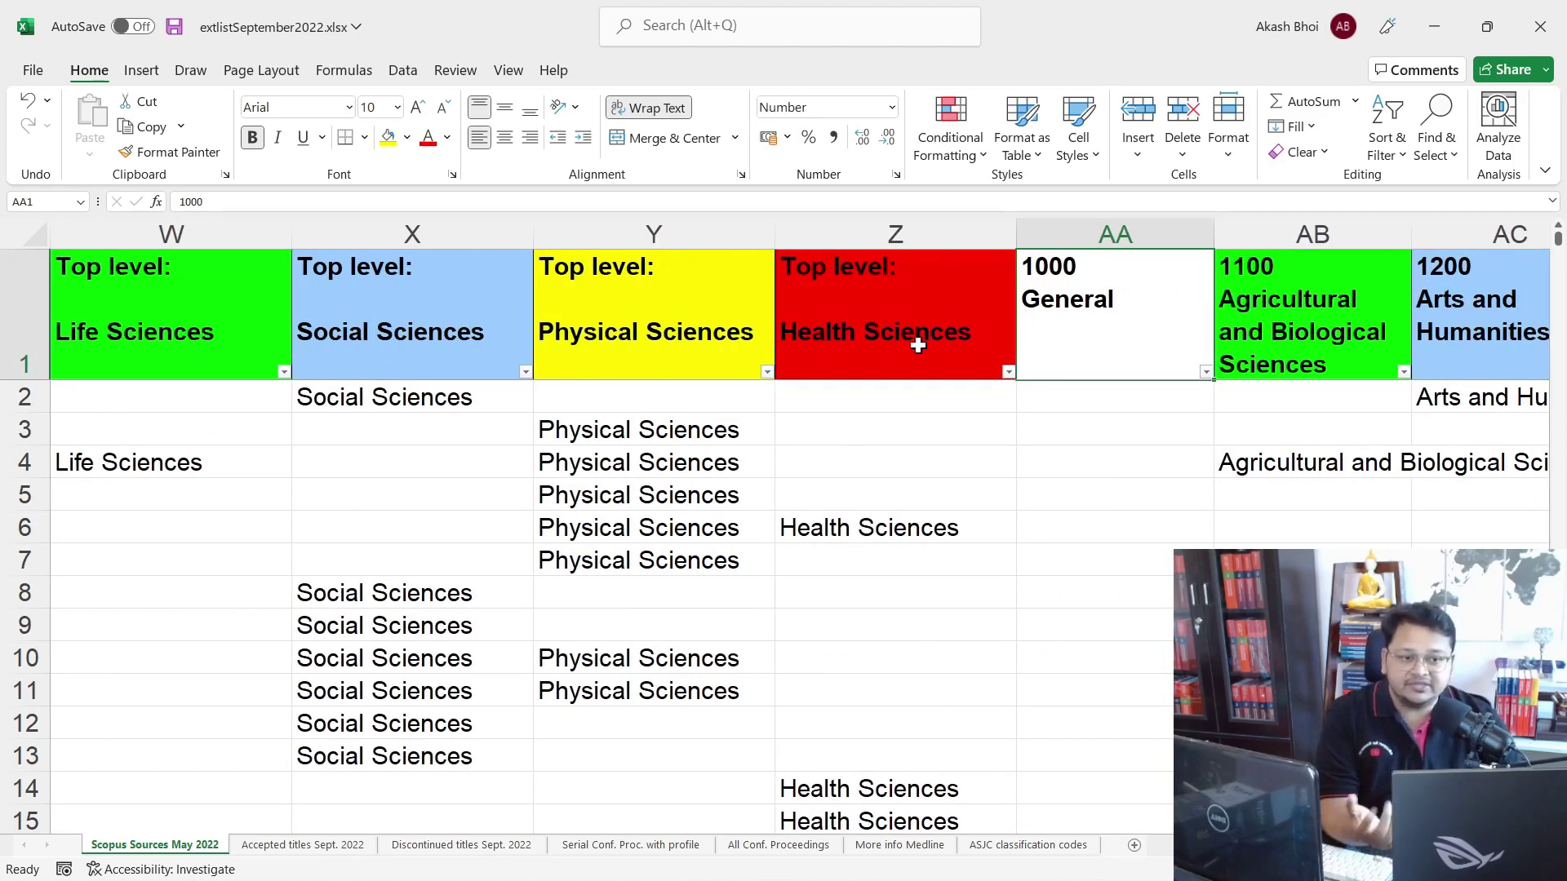
{"action": "left_click", "coordinate": [284, 372]}
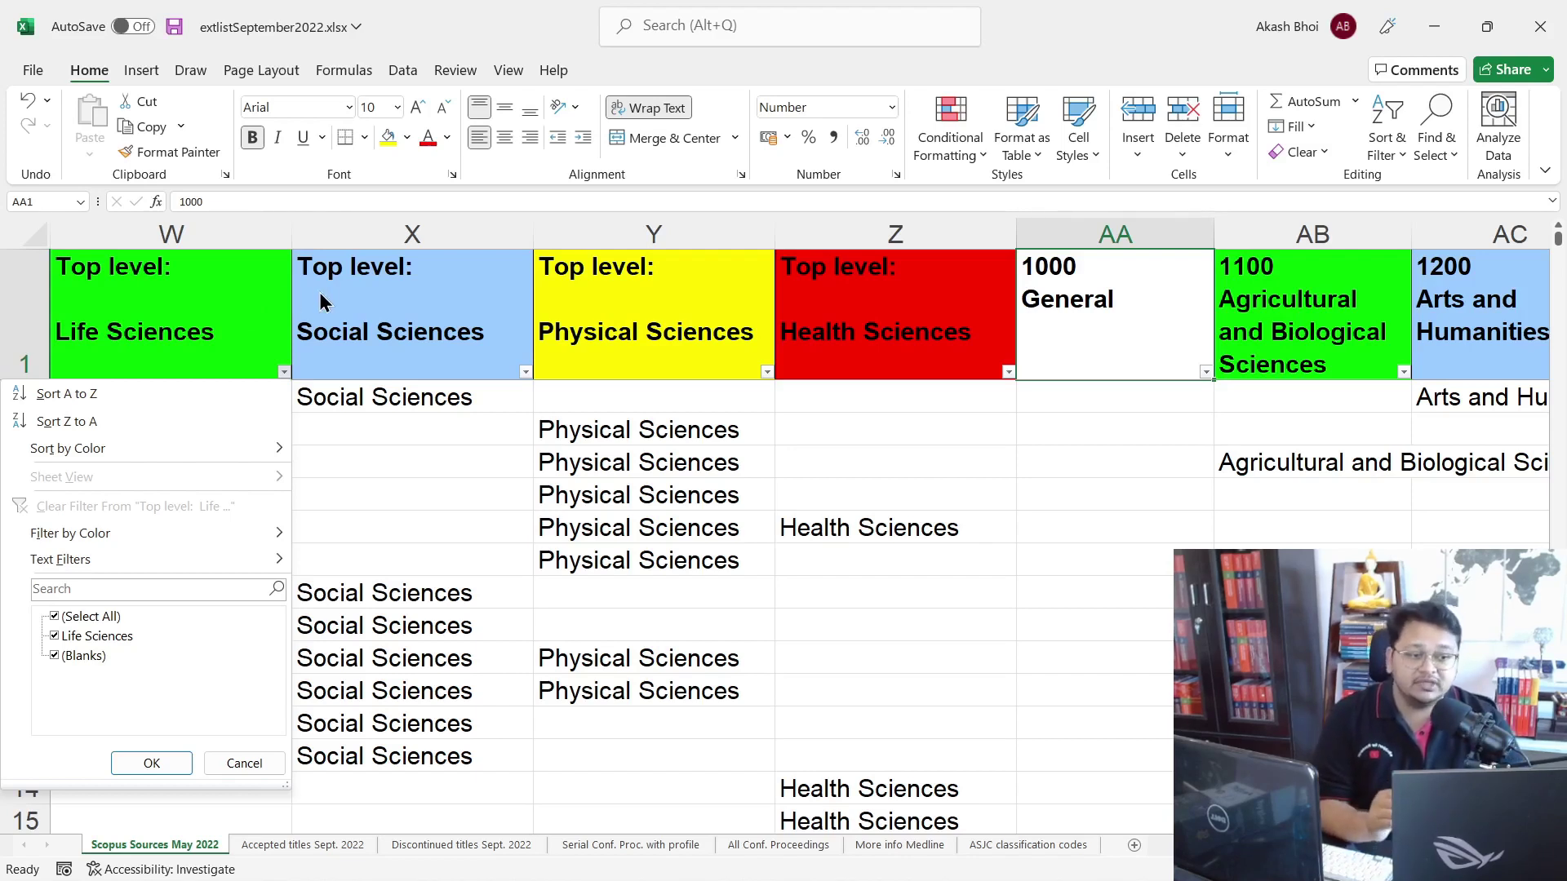
{"action": "left_click", "coordinate": [1135, 314]}
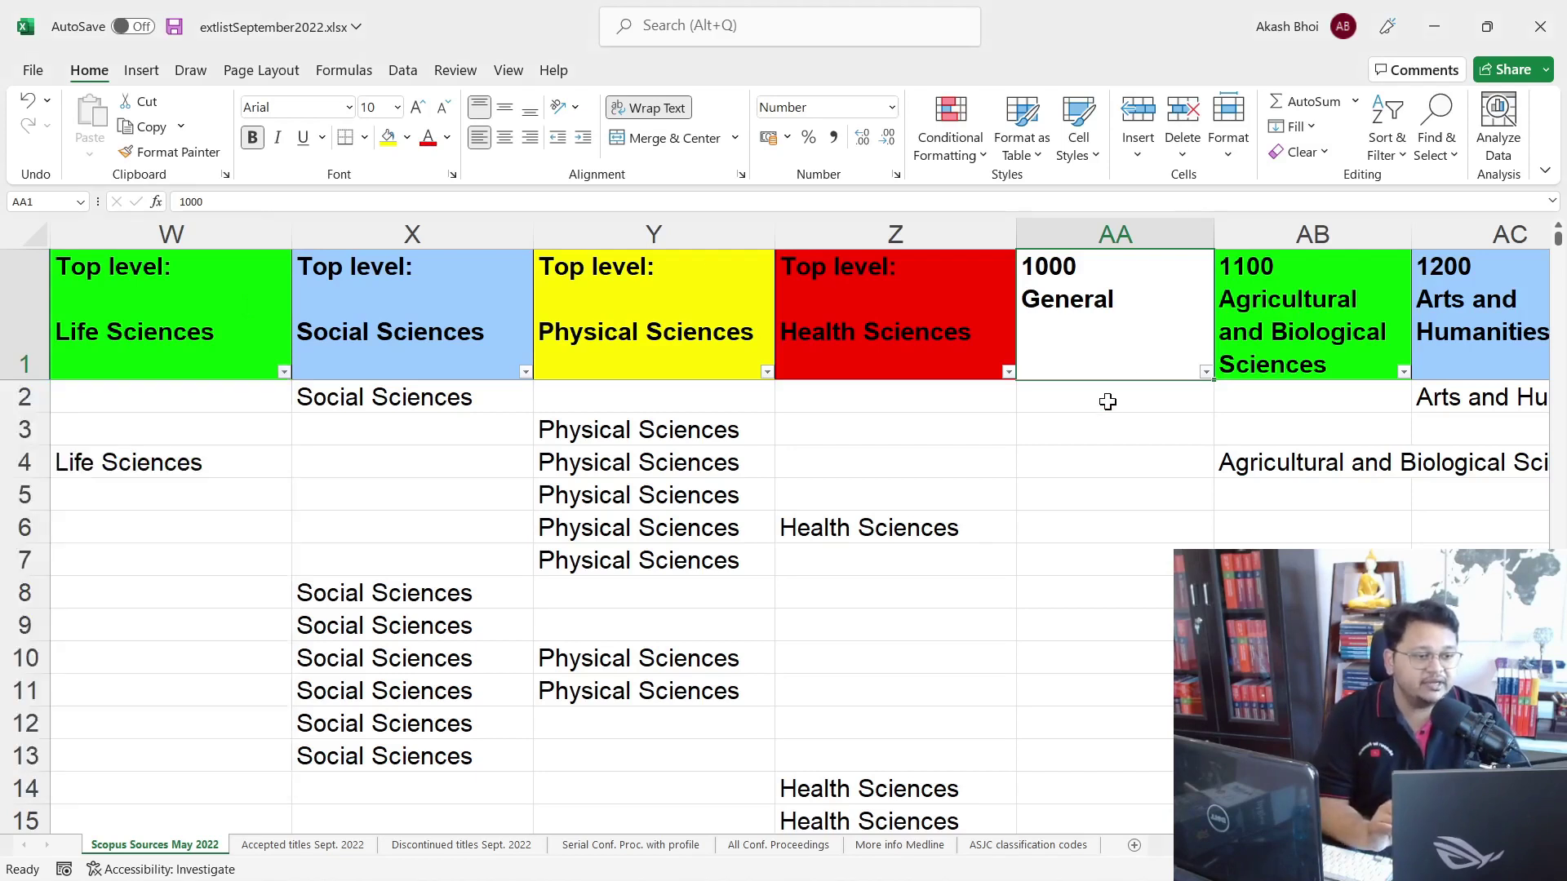
{"action": "left_click", "coordinate": [1205, 373]}
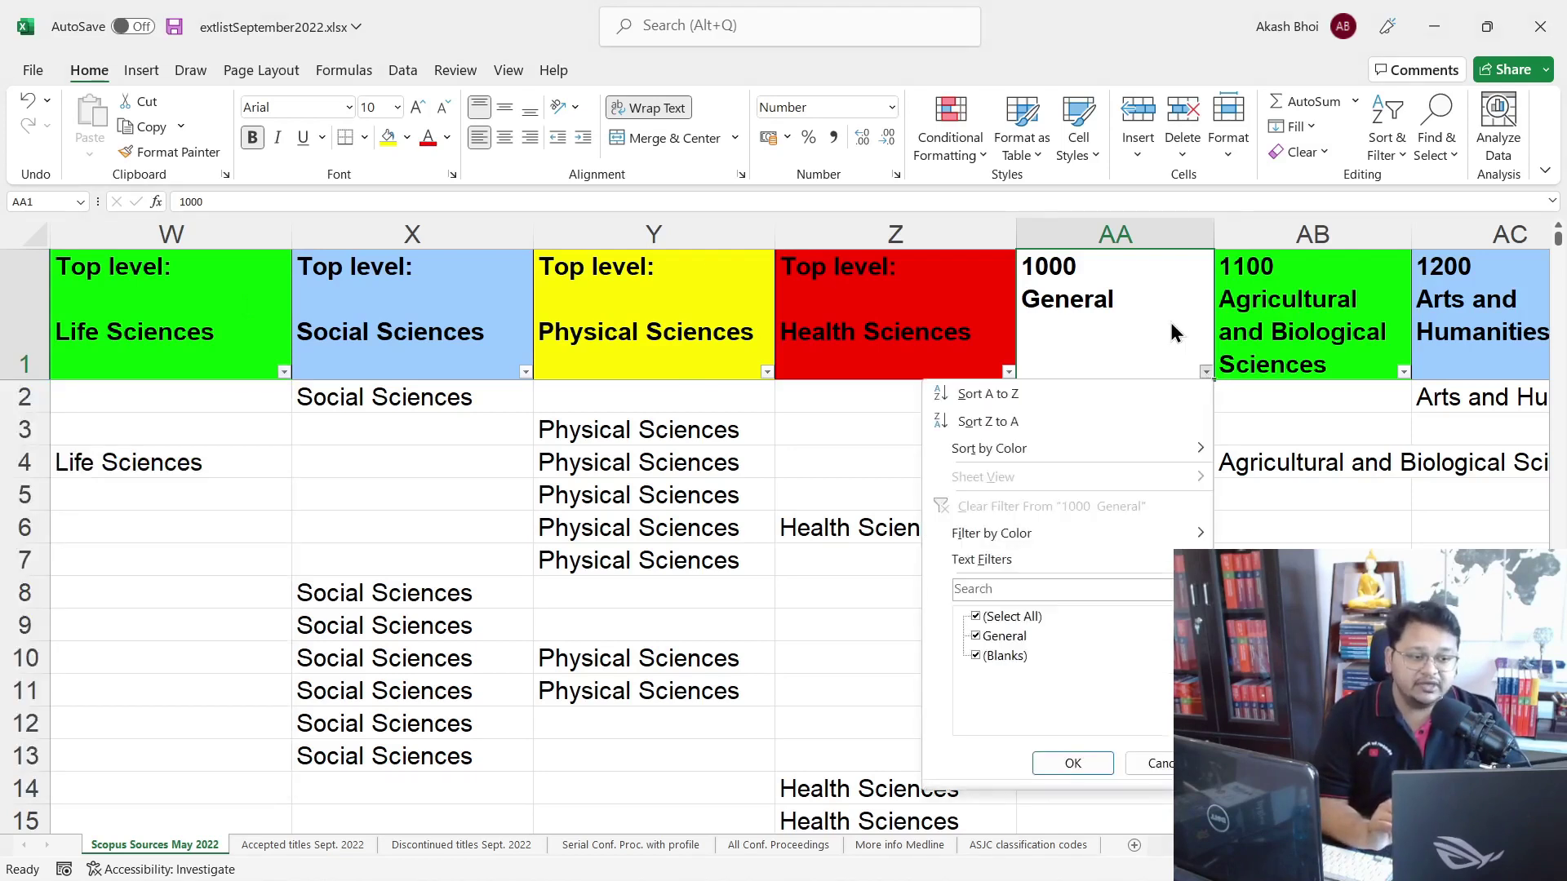
{"action": "left_click", "coordinate": [1144, 332]}
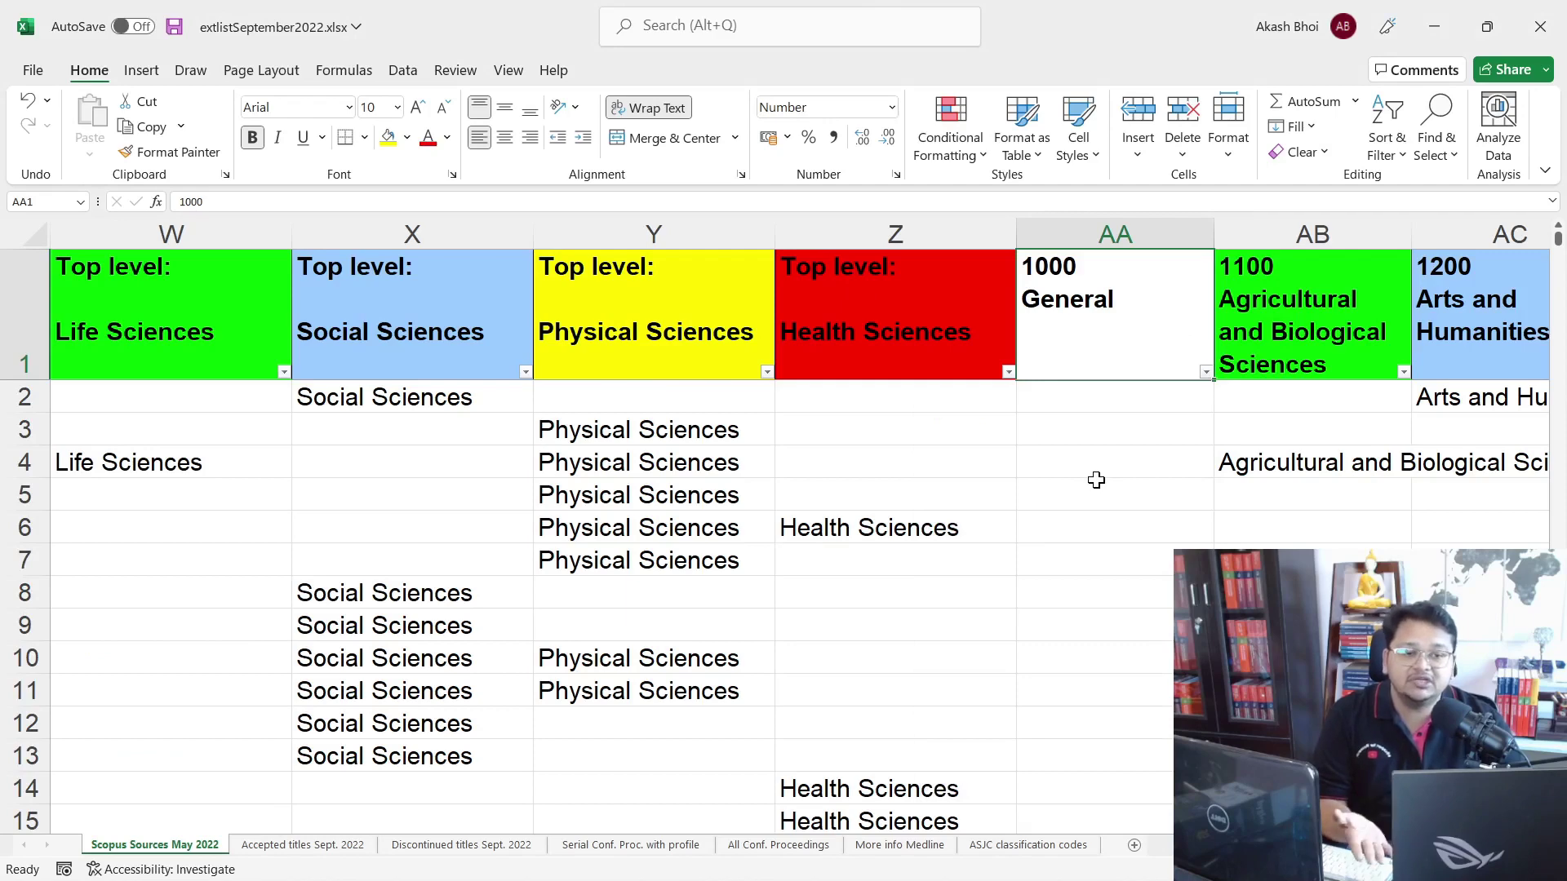
{"action": "scroll", "coordinate": [1096, 480], "scroll_direction": "down", "scroll_amount": 8}
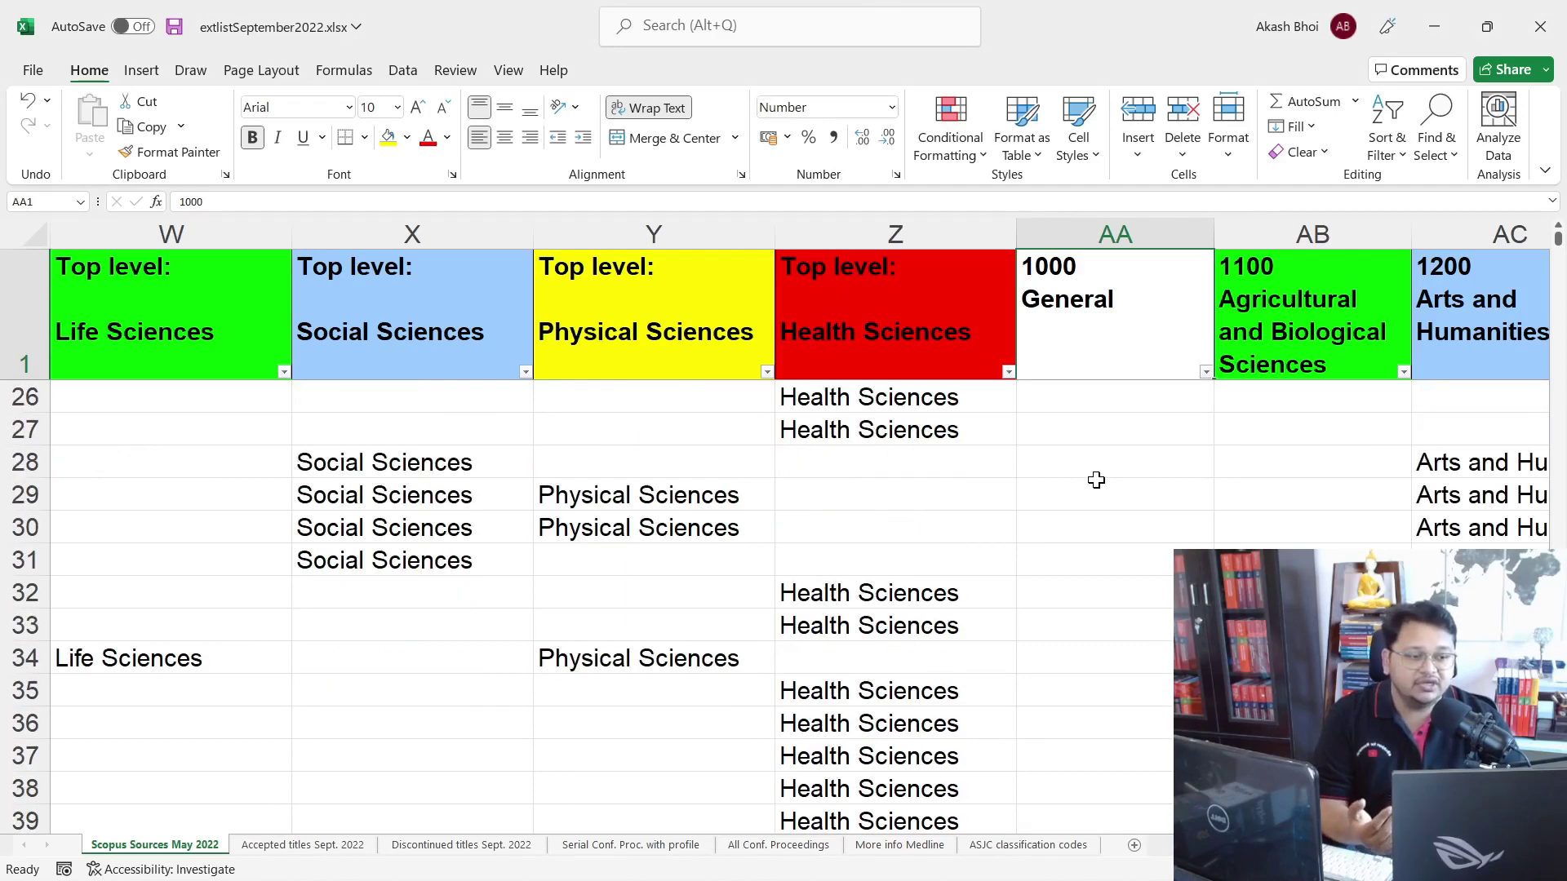
{"action": "scroll", "coordinate": [1096, 480], "scroll_direction": "up", "scroll_amount": 7}
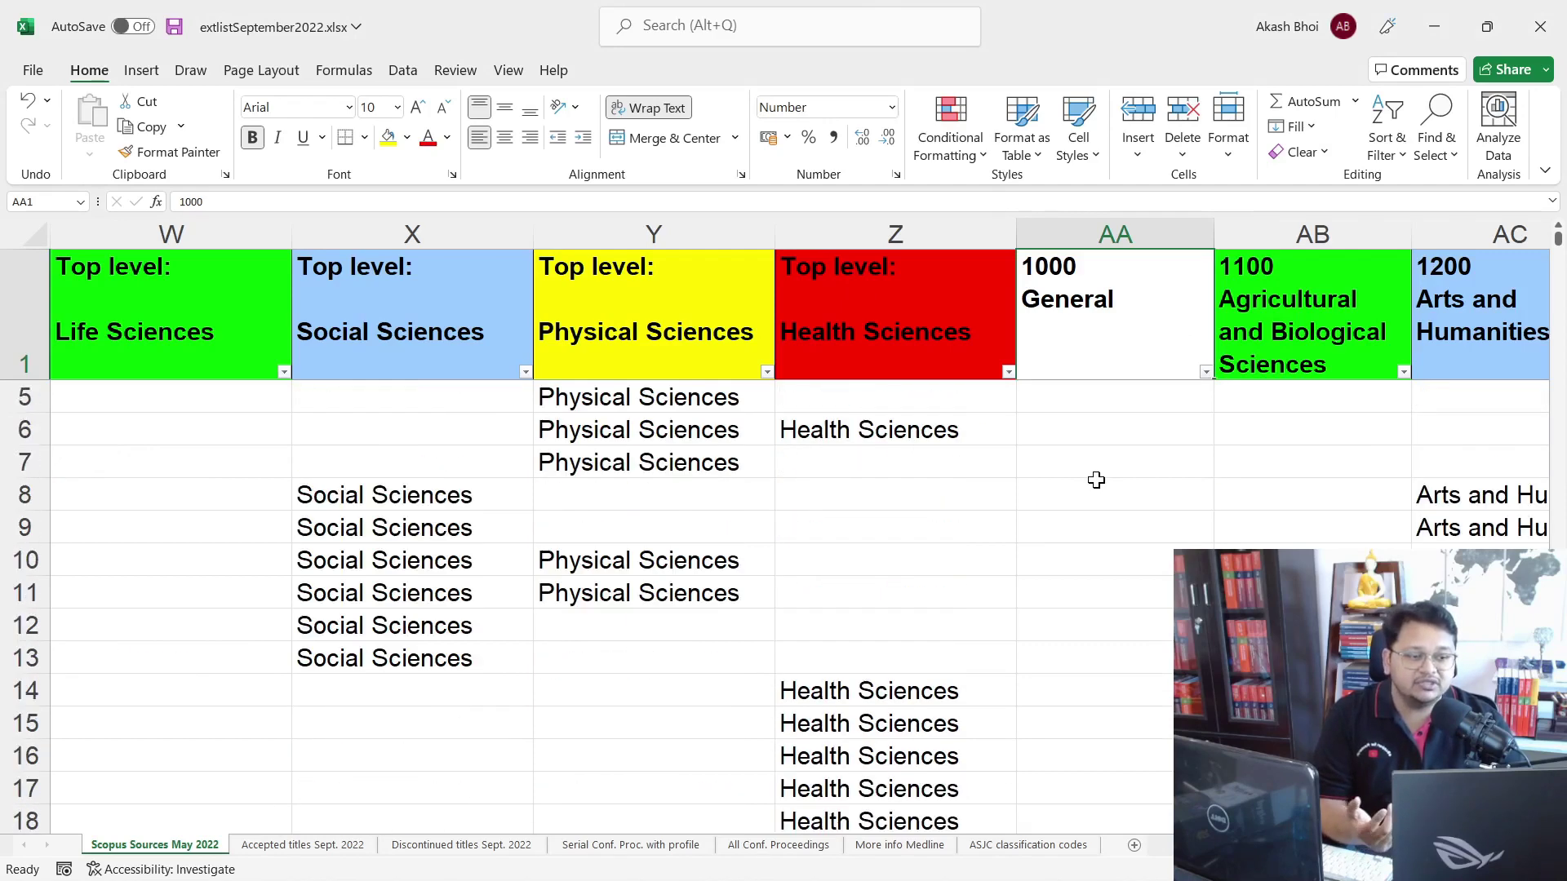
{"action": "left_click", "coordinate": [1206, 373]}
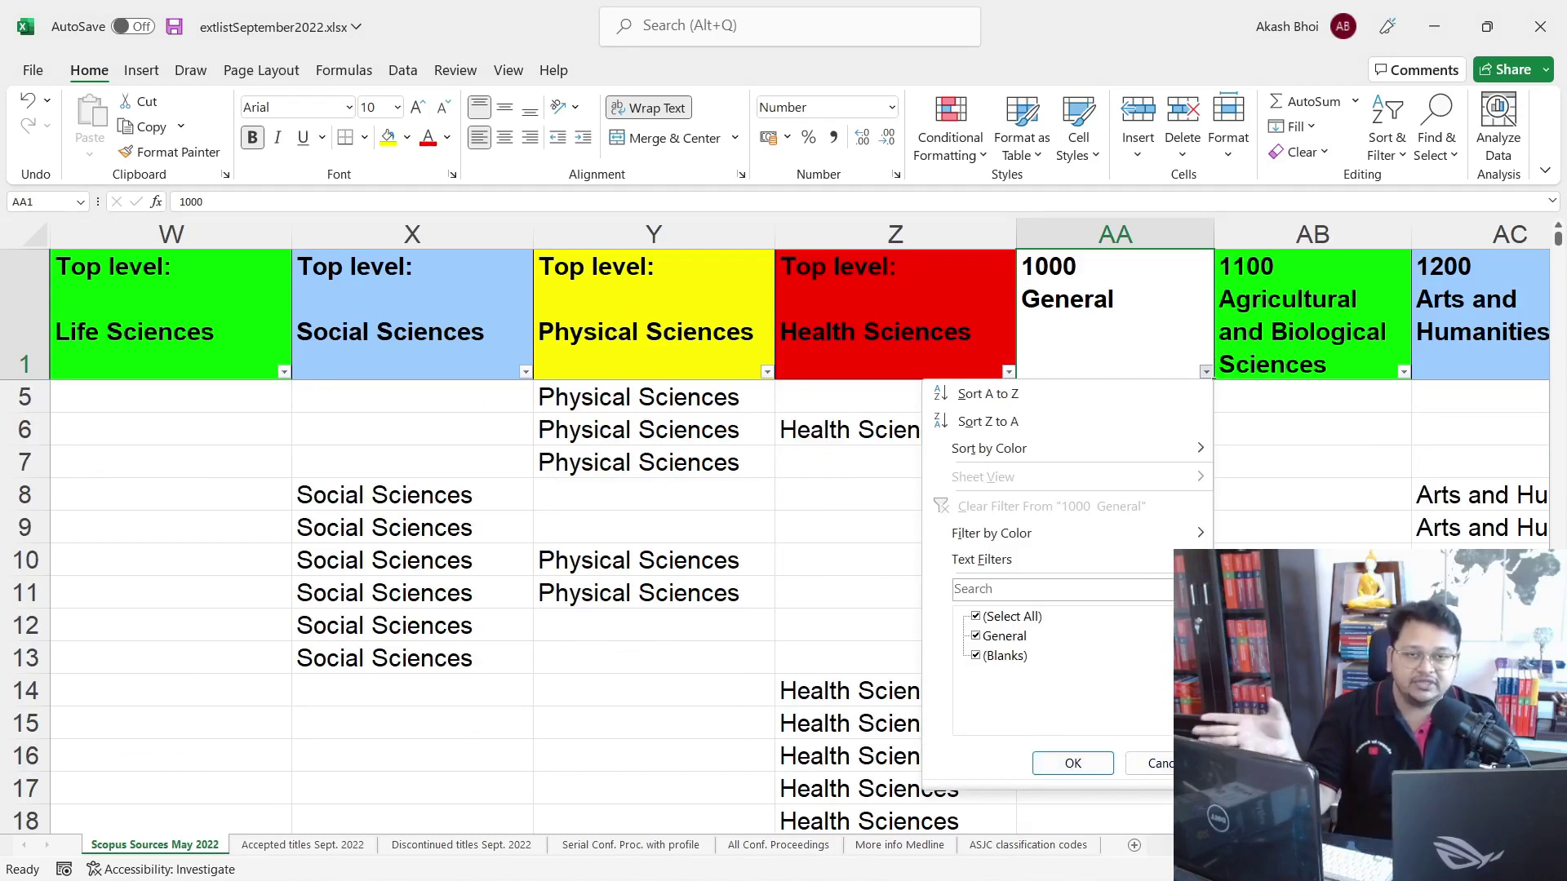
{"action": "key", "text": "Escape"}
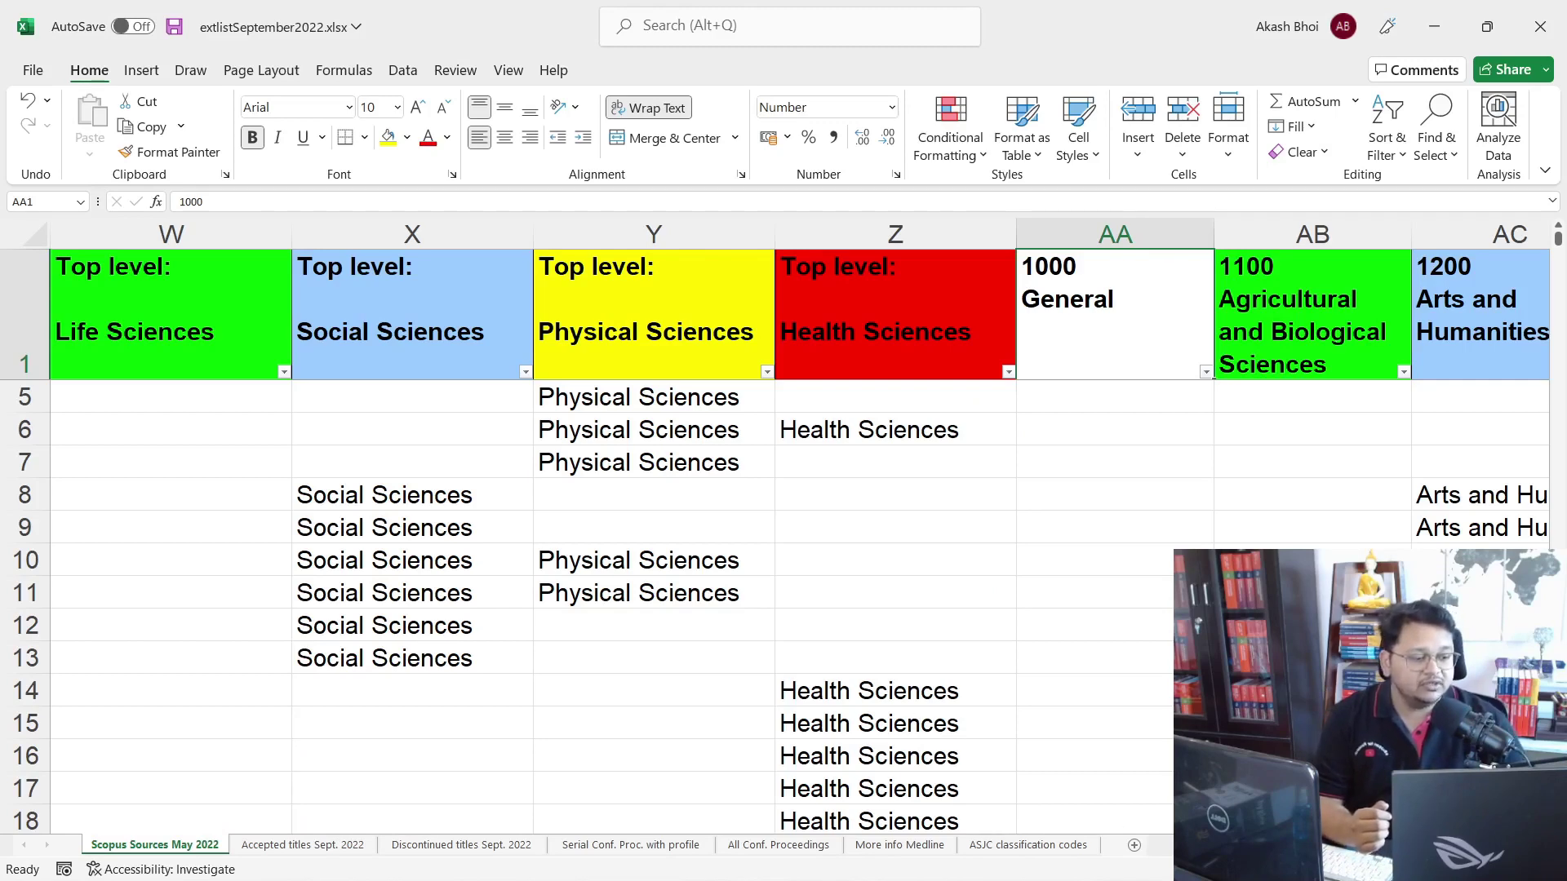
{"action": "scroll", "coordinate": [784, 522], "scroll_direction": "right", "scroll_amount": 2}
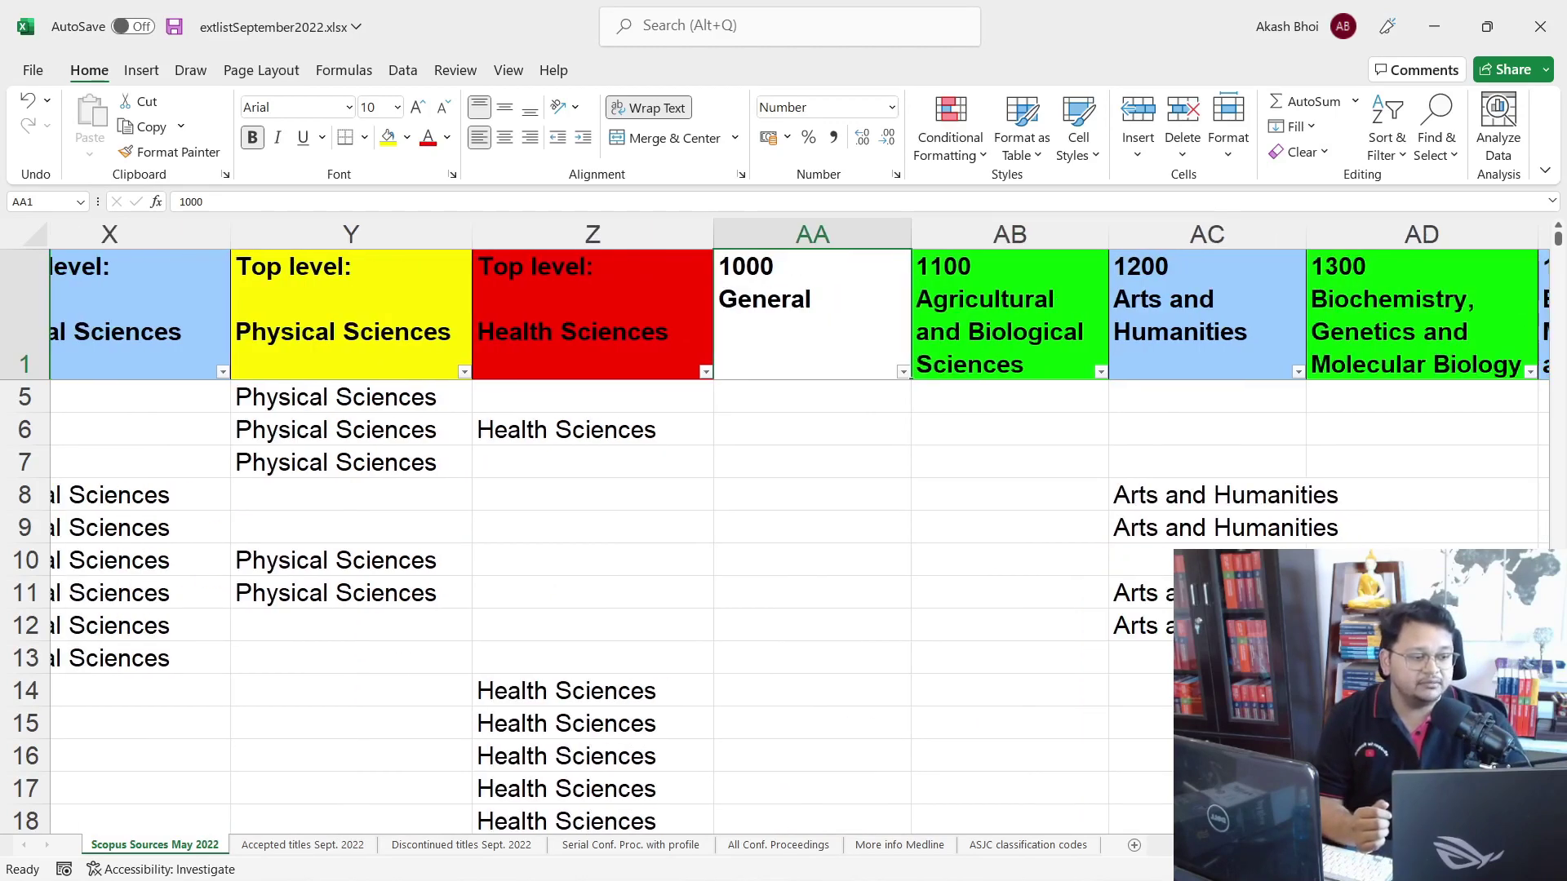
Go over the Agricultural, Arts and Biochemistry subject headings and select cells AD5 to AD16
{"action": "scroll", "coordinate": [39, 371], "scroll_direction": "right", "scroll_amount": 5}
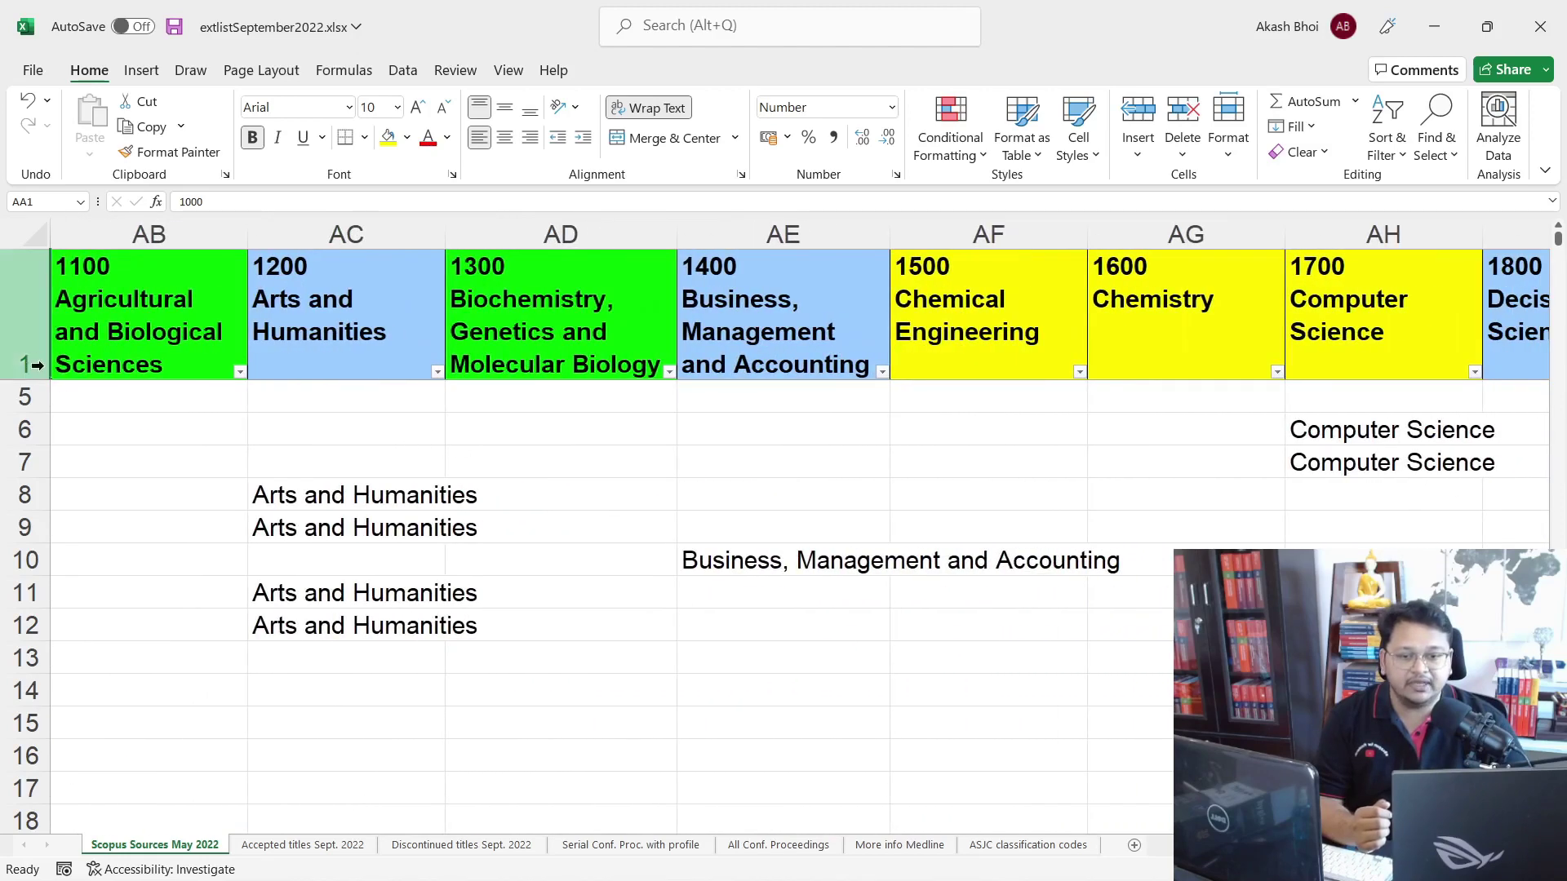
{"action": "left_click", "coordinate": [101, 341]}
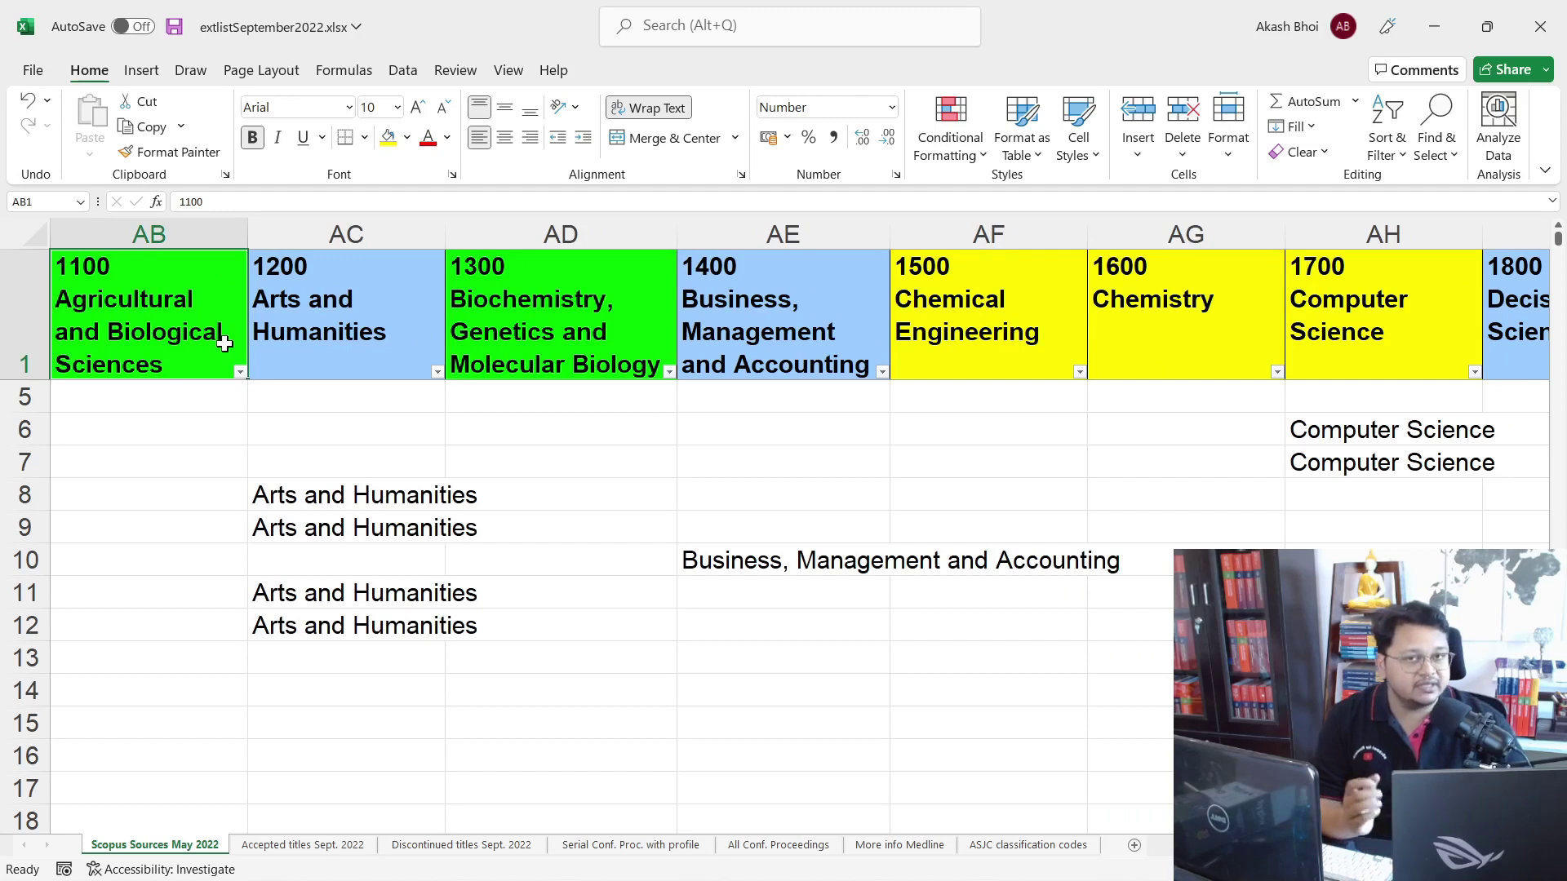
{"action": "left_click", "coordinate": [311, 322]}
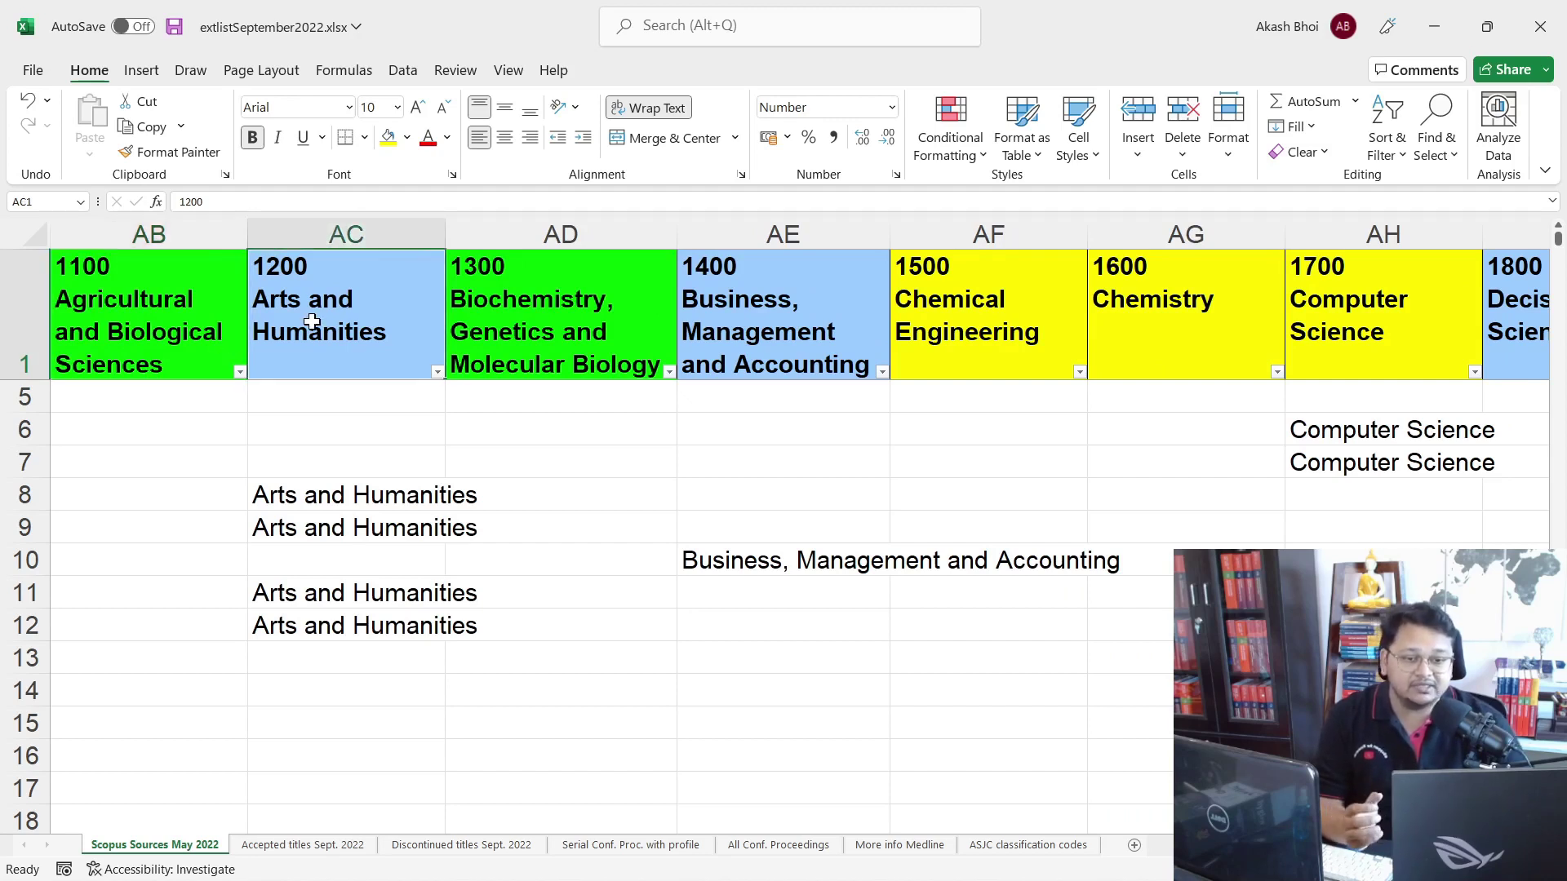
{"action": "left_click", "coordinate": [526, 340]}
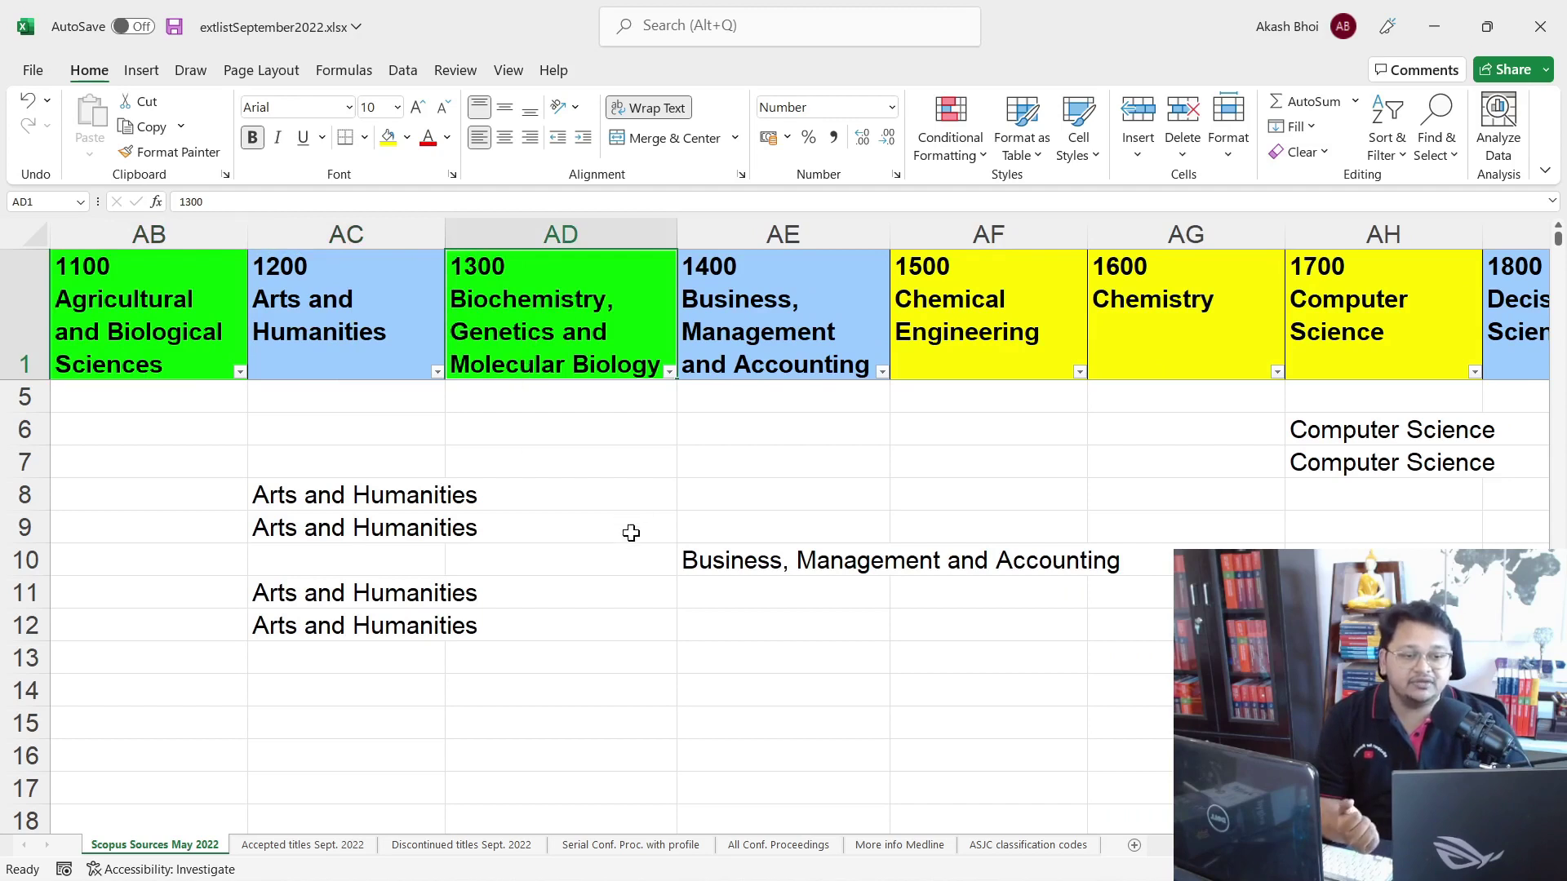
{"action": "left_click_drag", "start_coordinate": [552, 399], "coordinate": [544, 749]}
Filter column AD to Biochemistry, Genetics and Molecular Biology only, leaving 3123 of 43013 records
{"action": "left_click", "coordinate": [668, 372]}
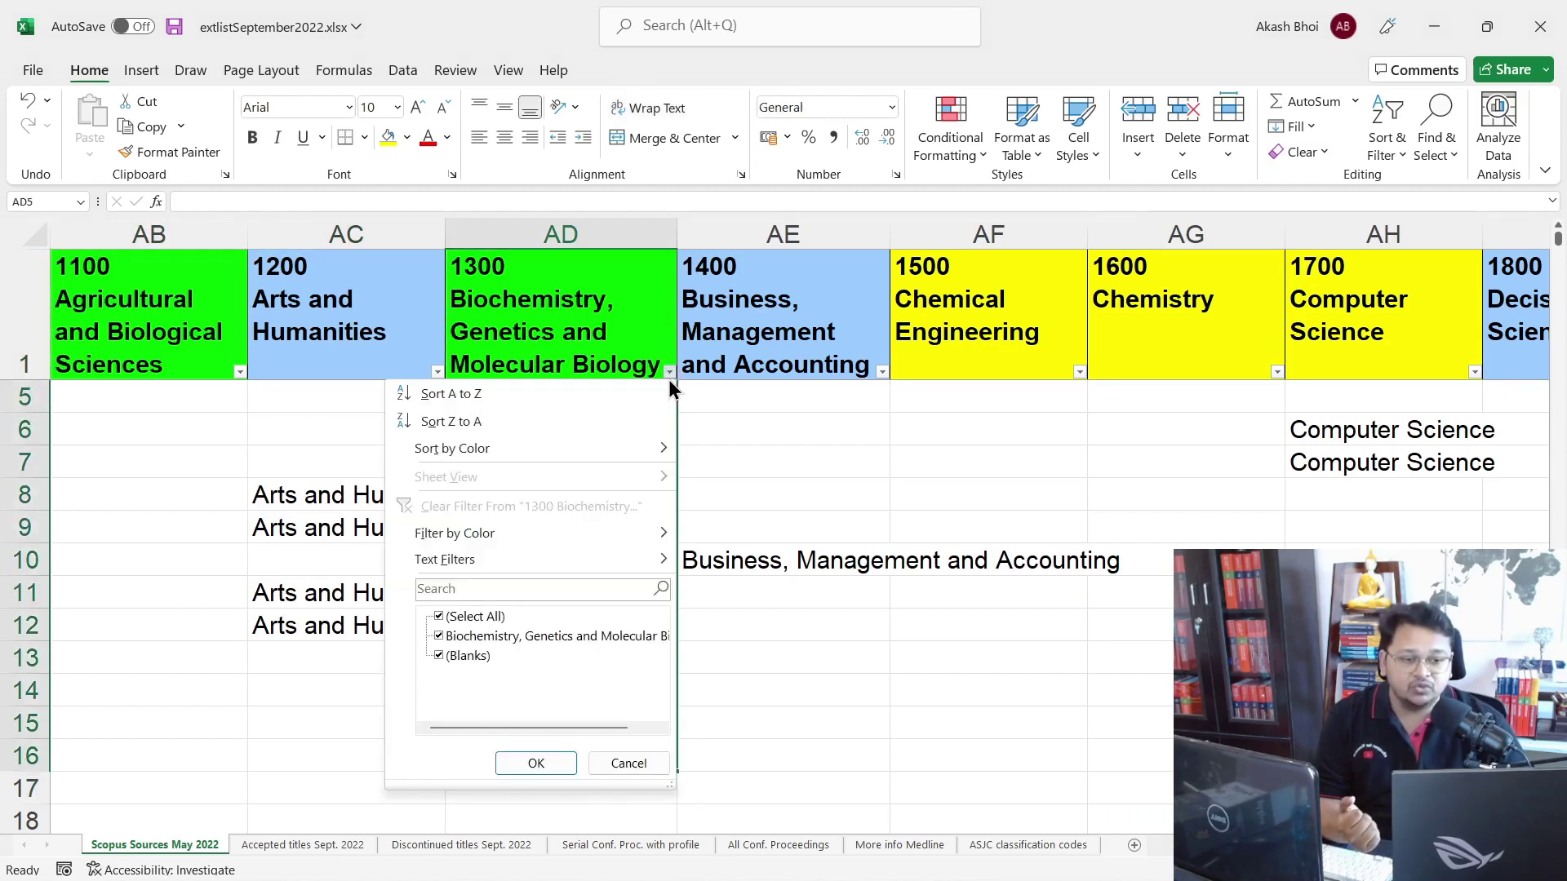
{"action": "left_click", "coordinate": [467, 616]}
{"action": "left_click", "coordinate": [458, 633]}
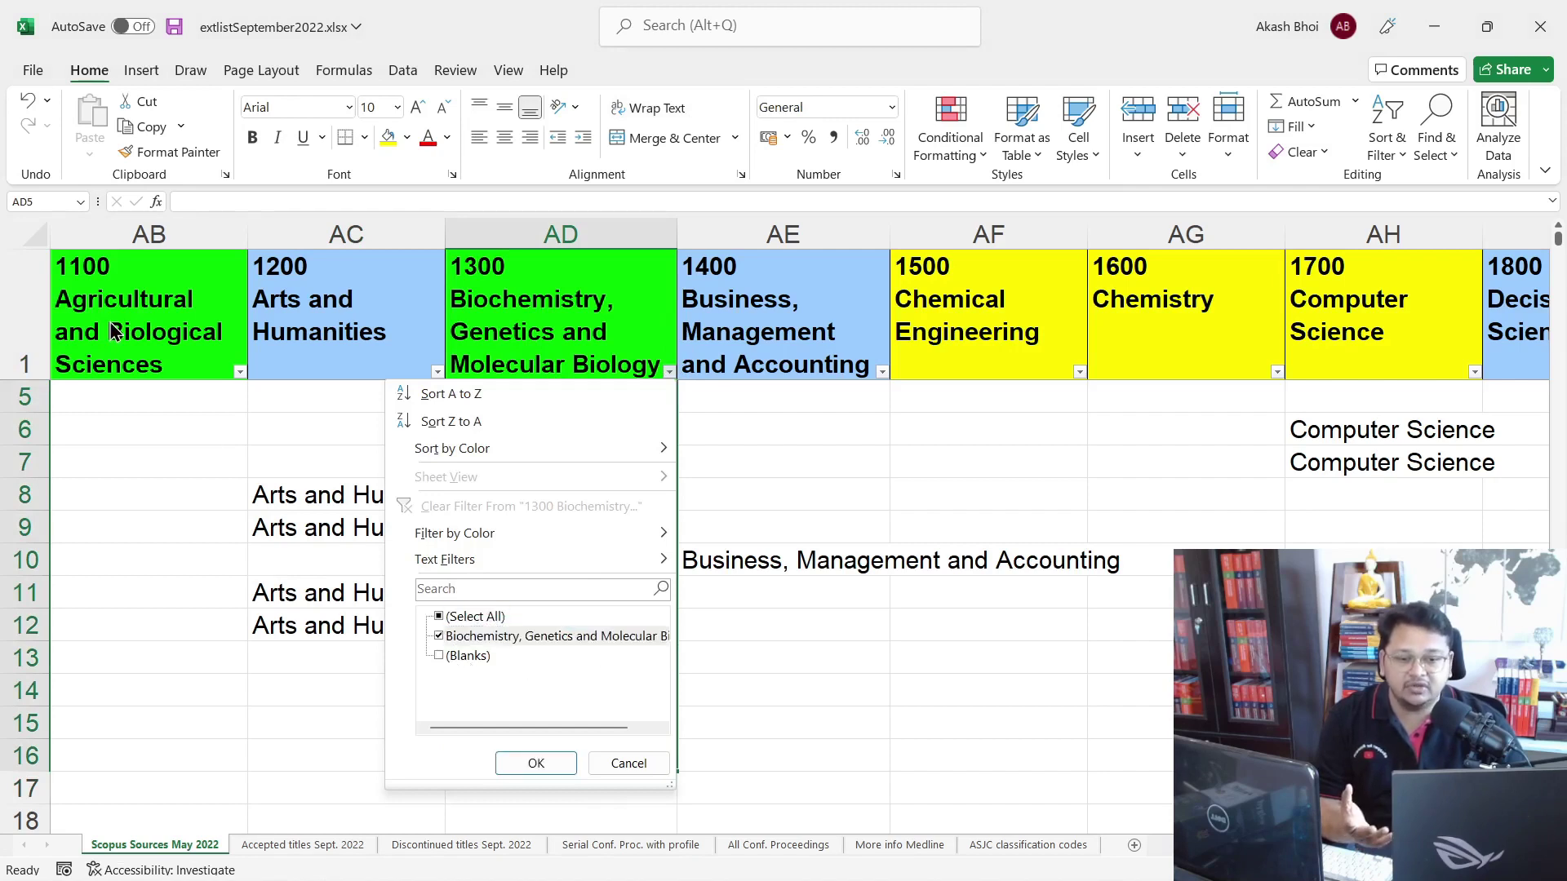
{"action": "left_click", "coordinate": [533, 763]}
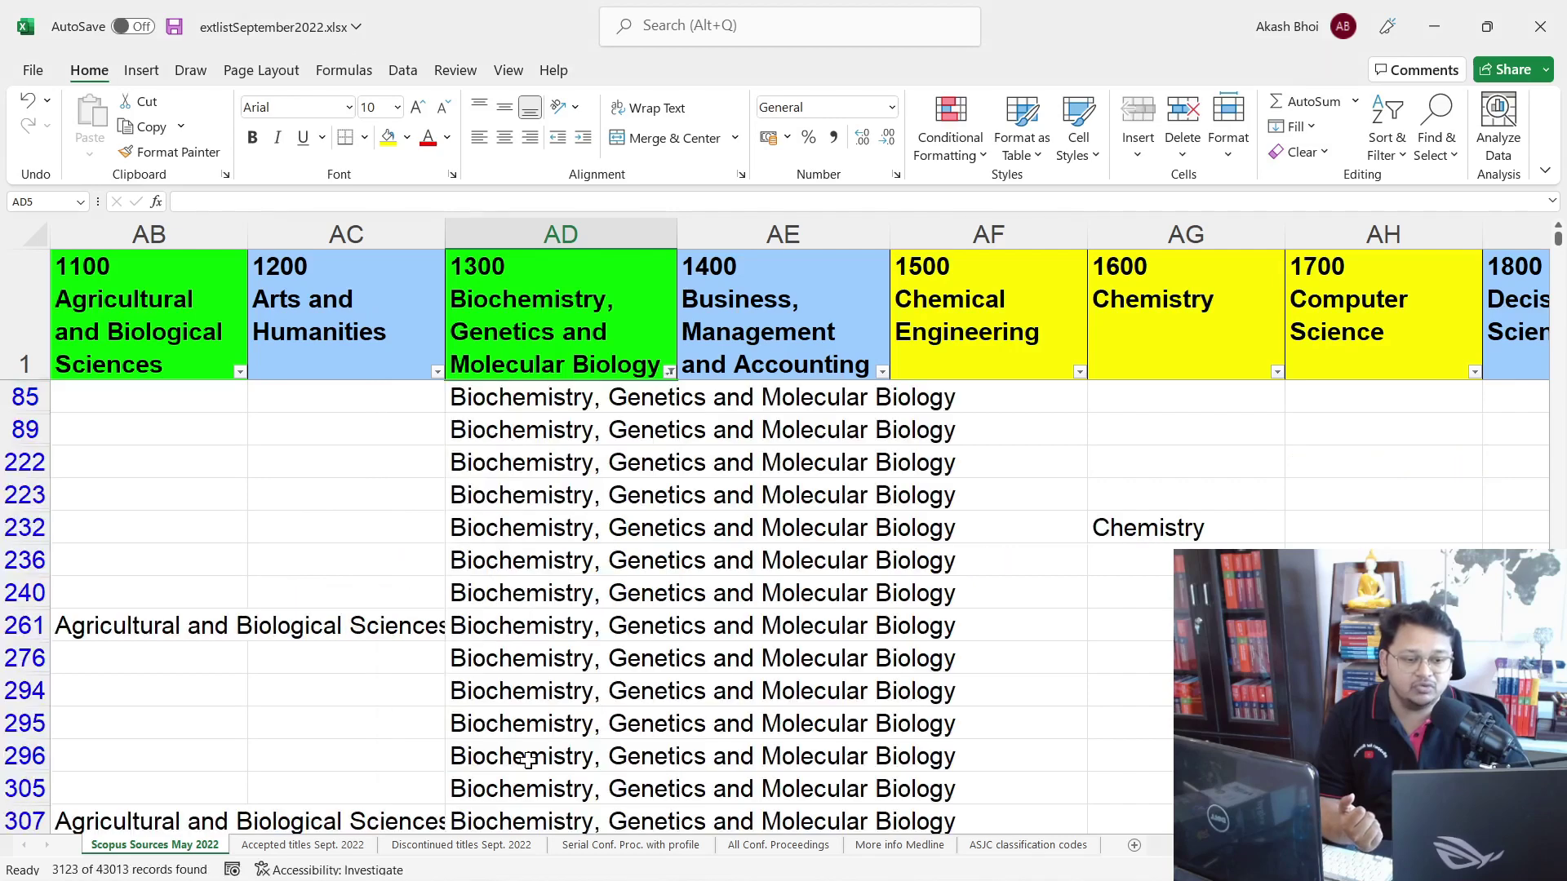
Select cell AD85, then widen column AD so 'Biochemistry, Genetics and Molecular Biology' fits fully
{"action": "left_click", "coordinate": [567, 401]}
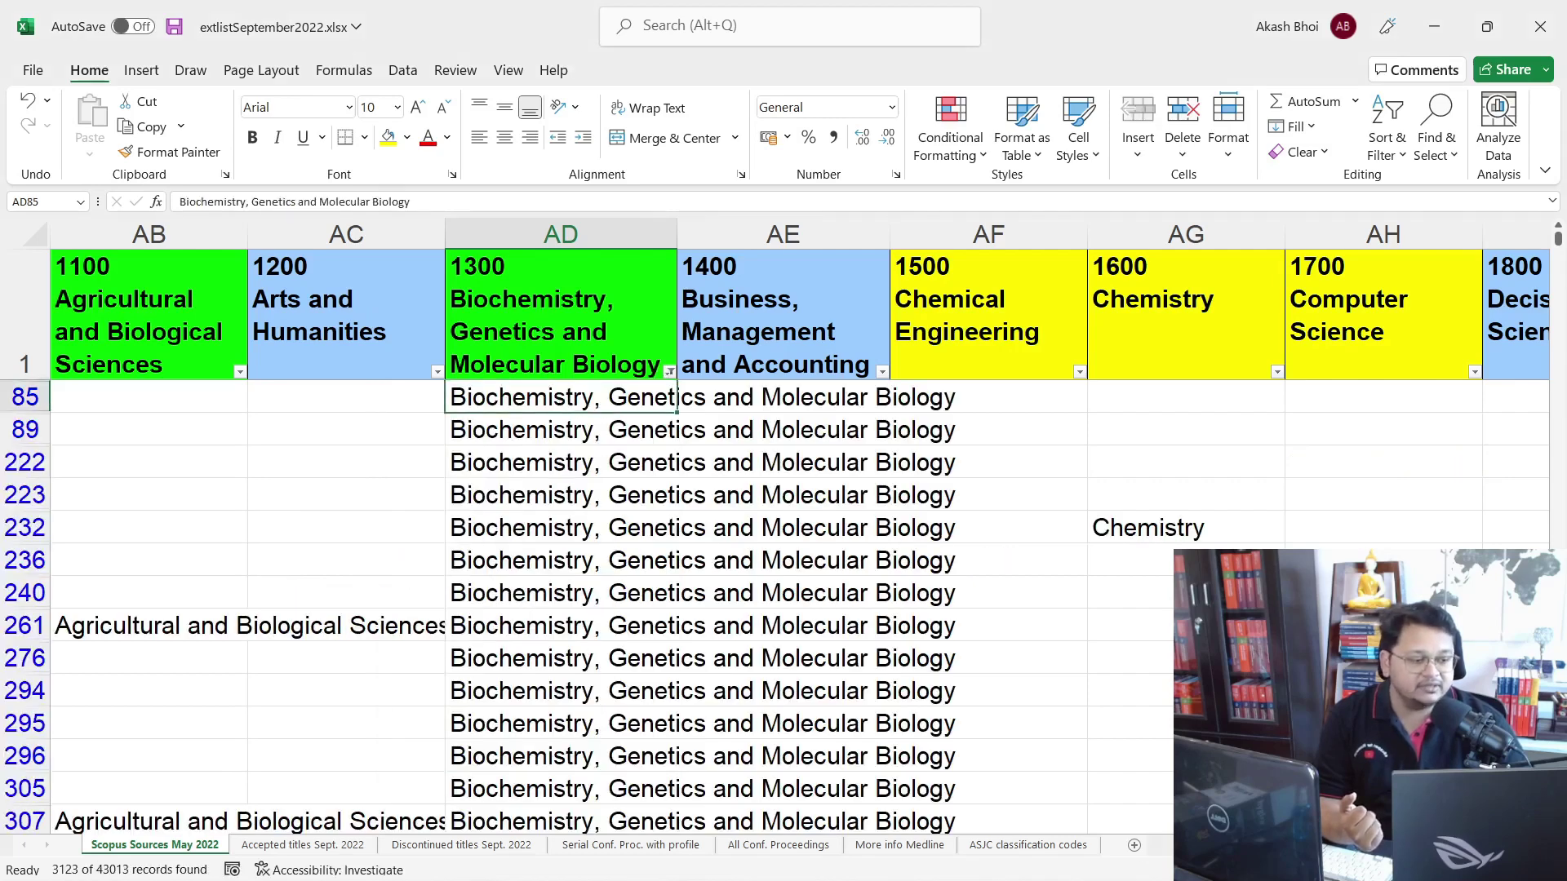
{"action": "scroll", "coordinate": [653, 543], "scroll_direction": "left", "scroll_amount": 10}
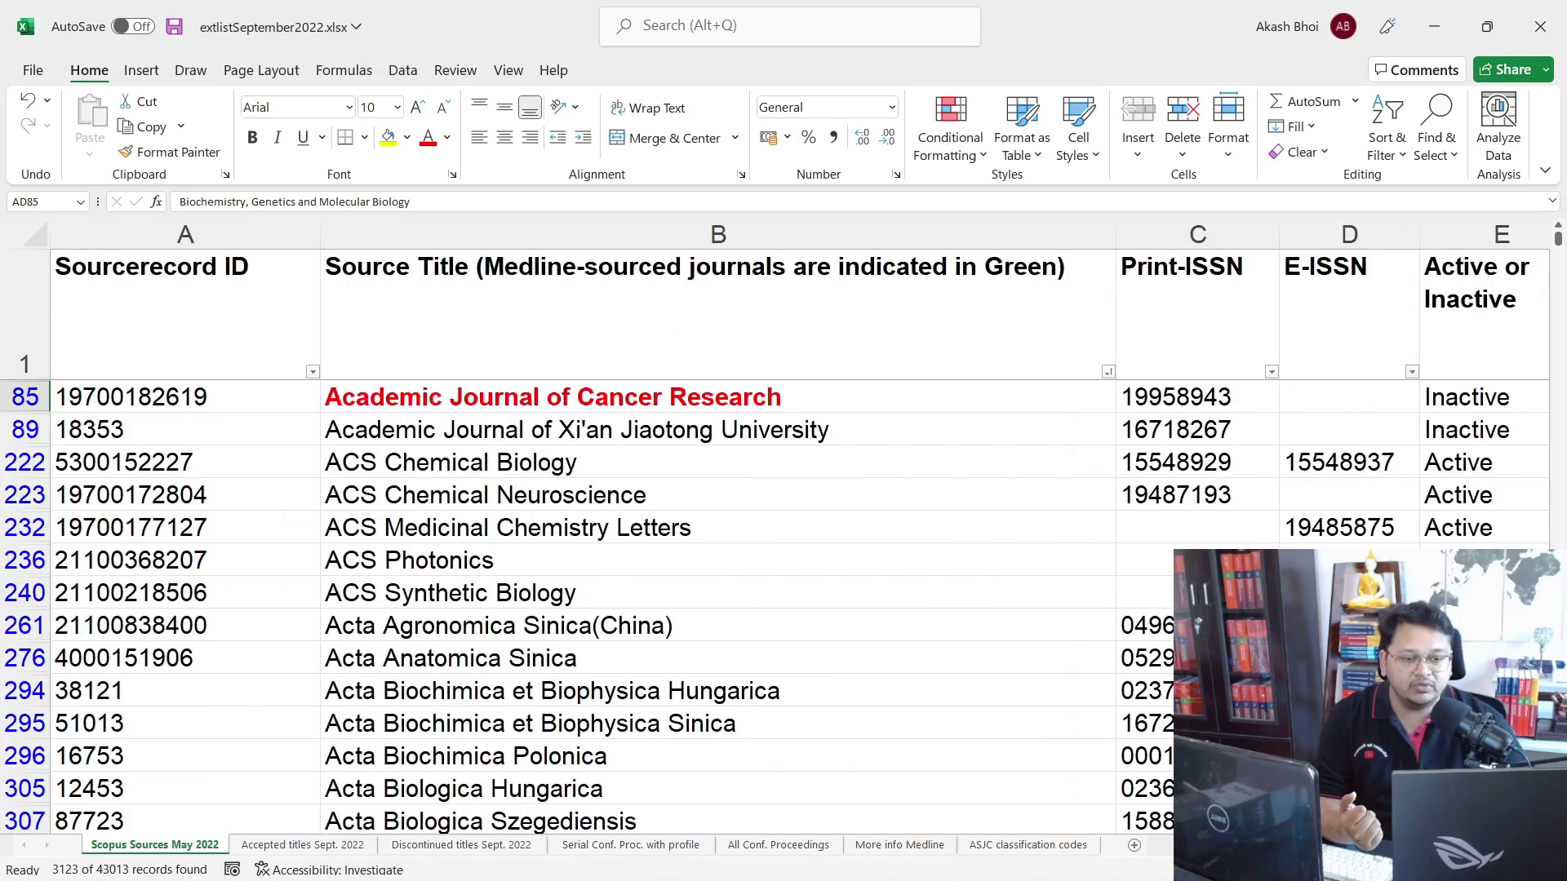
{"action": "scroll", "coordinate": [652, 543], "scroll_direction": "down", "scroll_amount": 4}
{"action": "scroll", "coordinate": [652, 542], "scroll_direction": "up", "scroll_amount": 5}
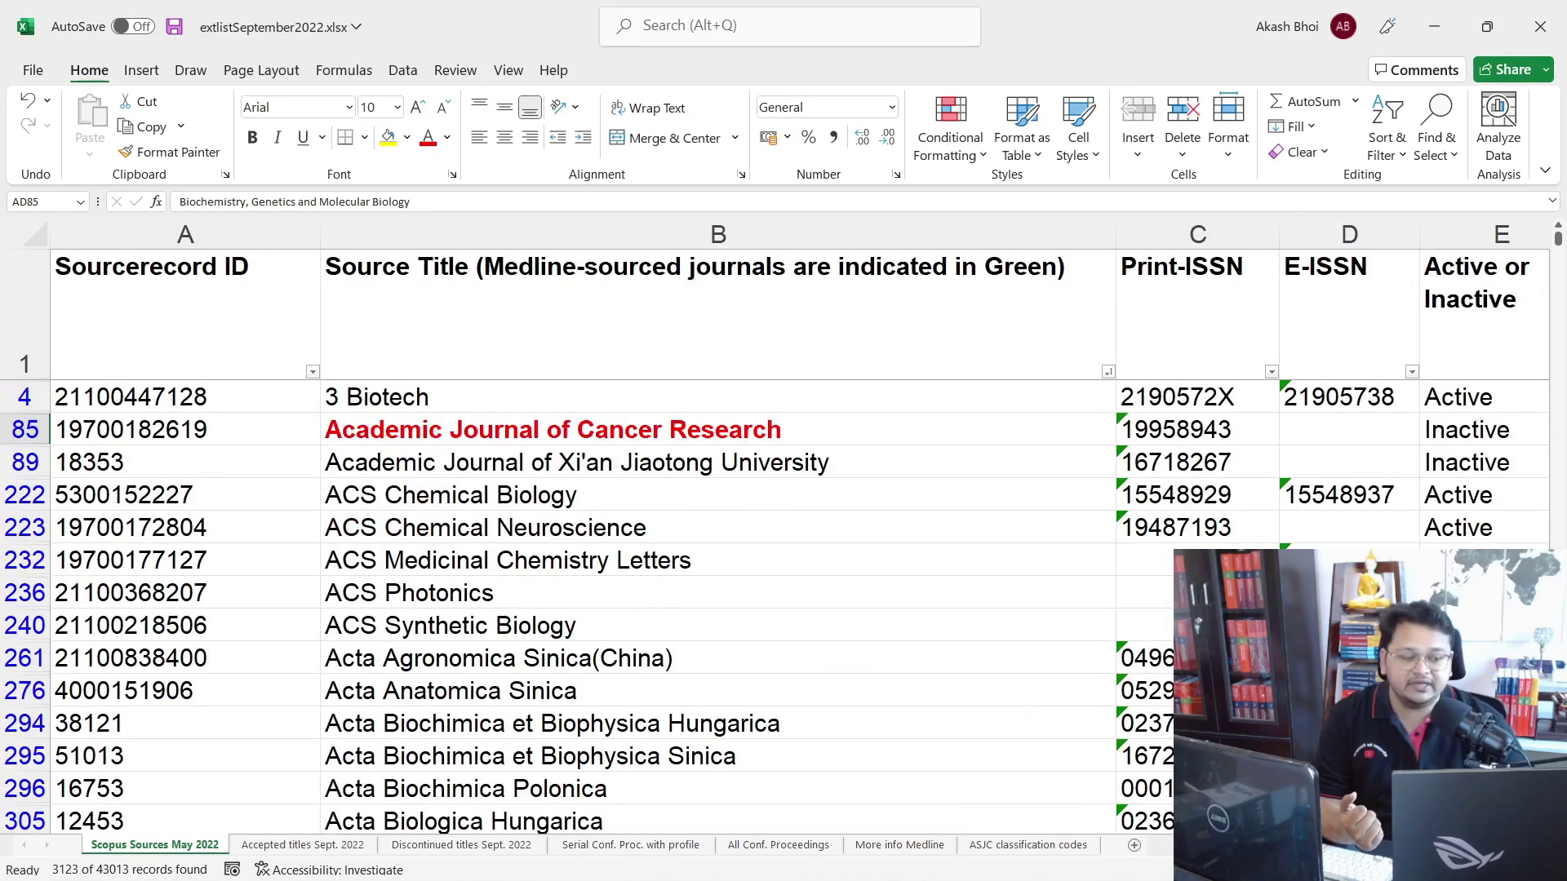
{"action": "scroll", "coordinate": [653, 543], "scroll_direction": "right", "scroll_amount": 12}
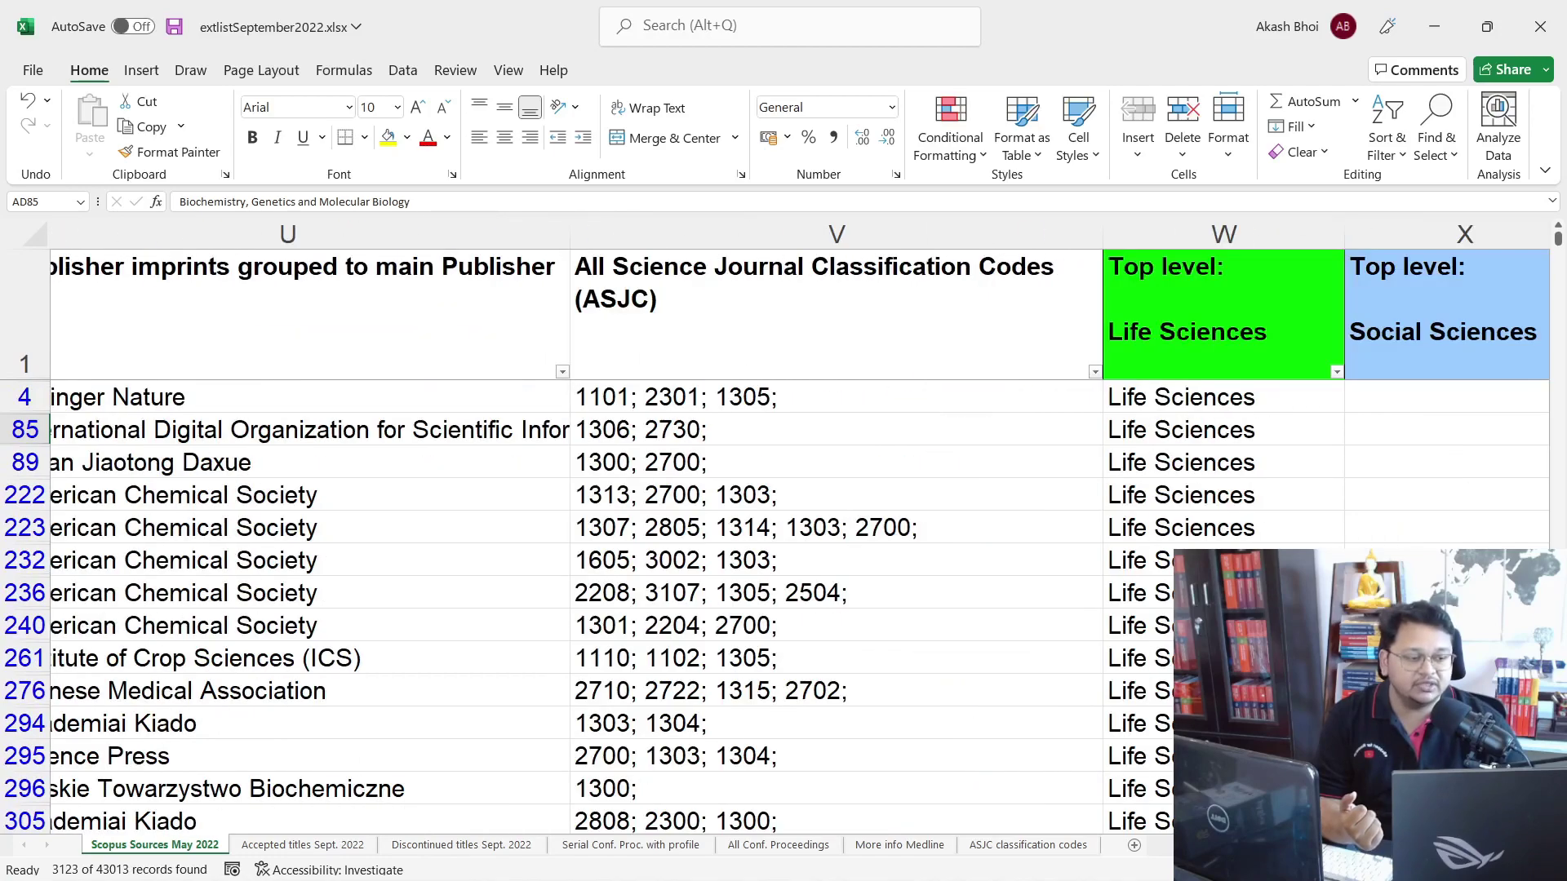
{"action": "scroll", "coordinate": [784, 526], "scroll_direction": "right", "scroll_amount": 4}
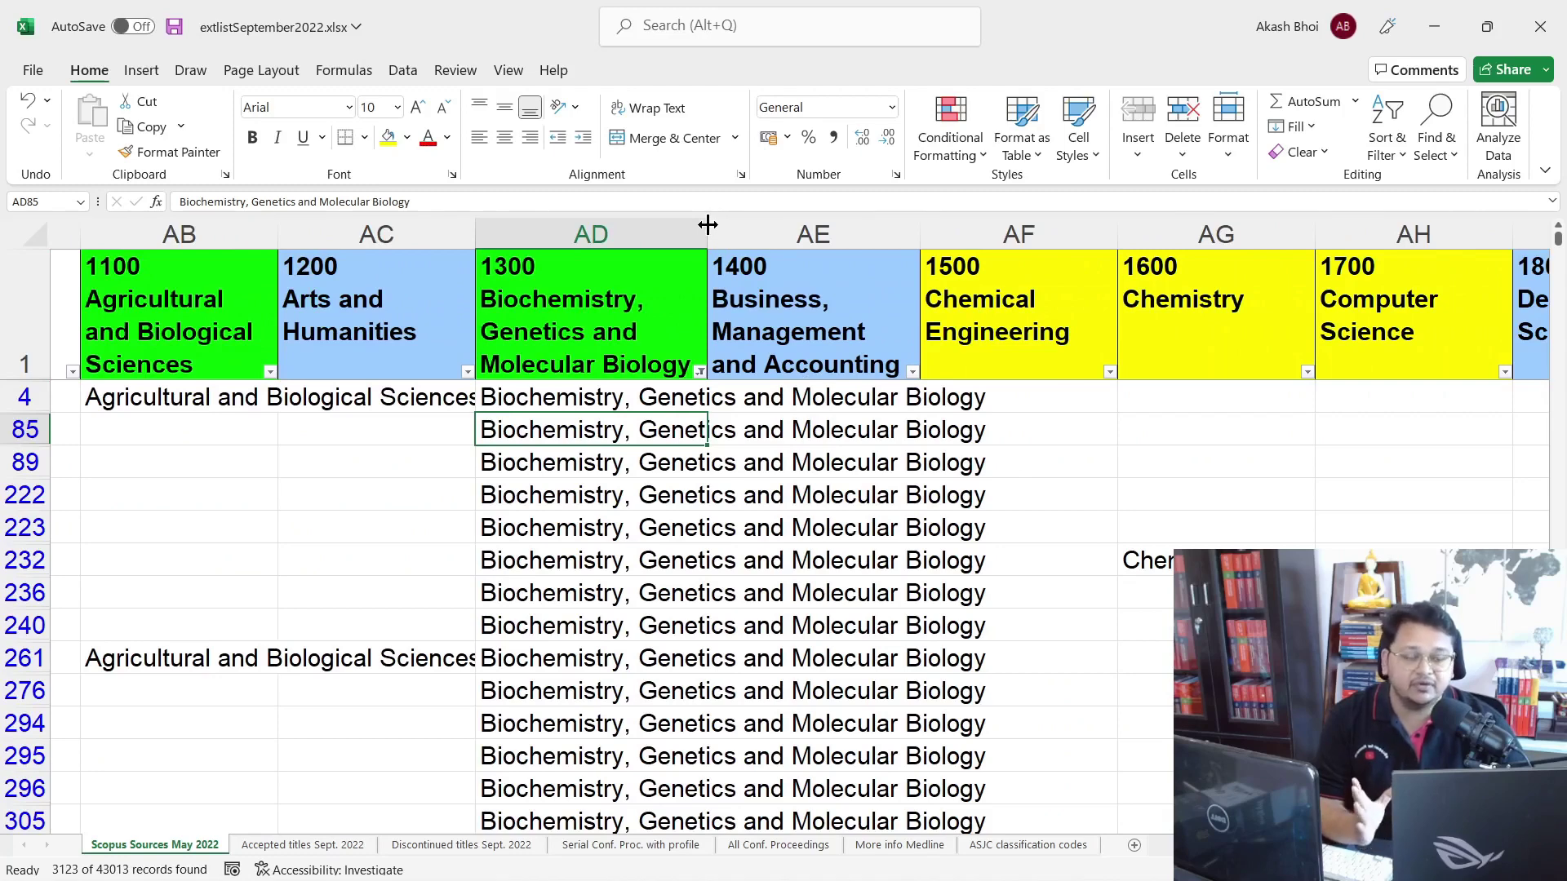
{"action": "left_click_drag", "start_coordinate": [707, 224], "coordinate": [996, 225]}
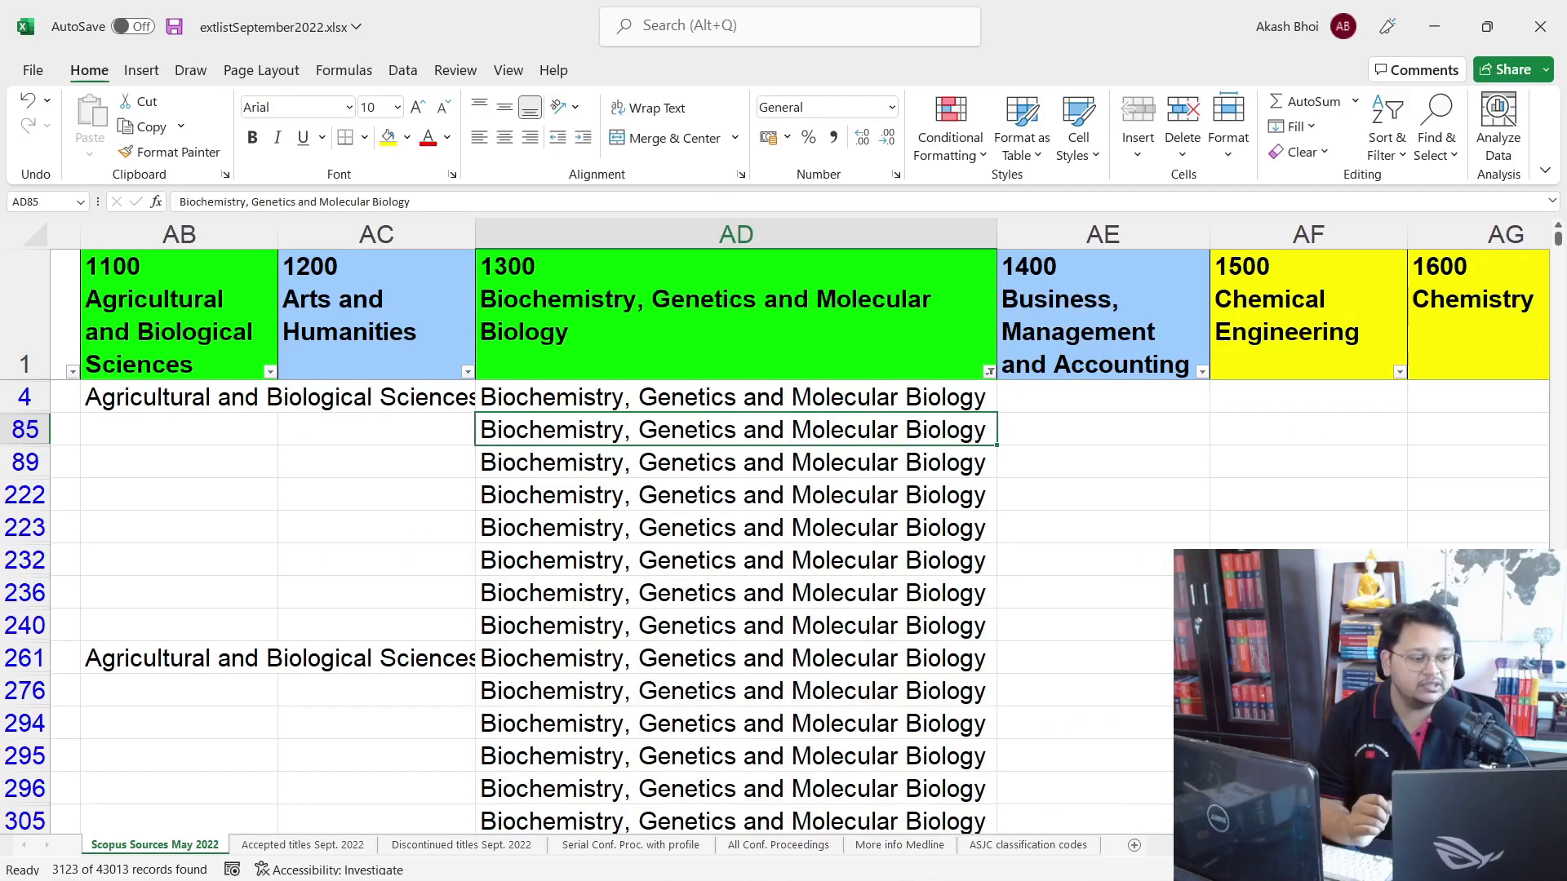
{"action": "scroll", "coordinate": [792, 526], "scroll_direction": "right", "scroll_amount": 1}
{"action": "scroll", "coordinate": [690, 571], "scroll_direction": "right", "scroll_amount": 3}
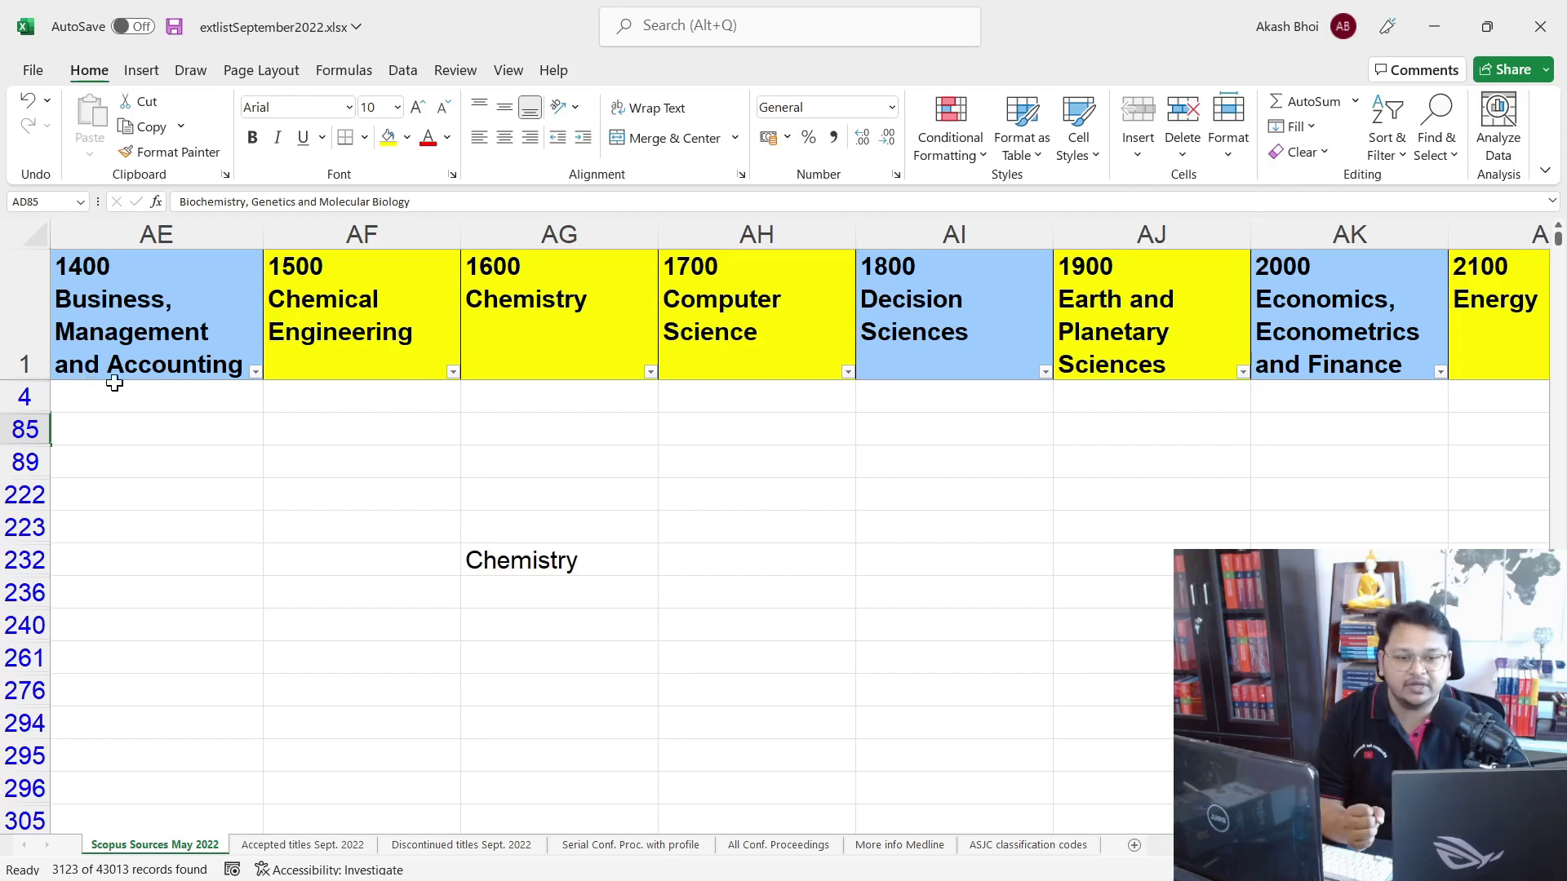
{"action": "left_click", "coordinate": [380, 338]}
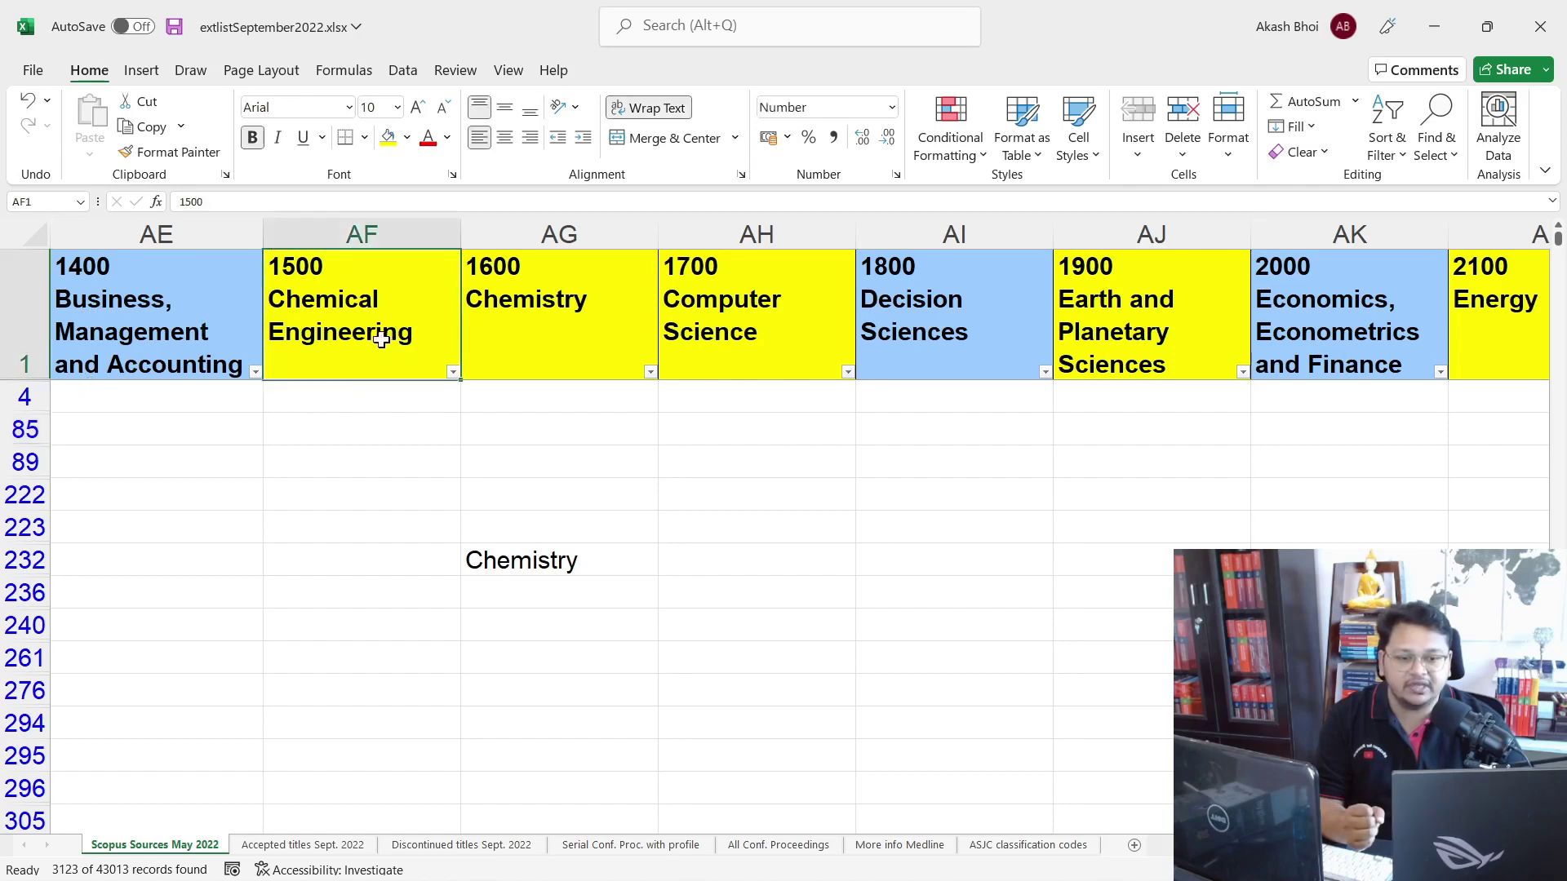
{"action": "left_click", "coordinate": [535, 354]}
{"action": "left_click", "coordinate": [754, 367]}
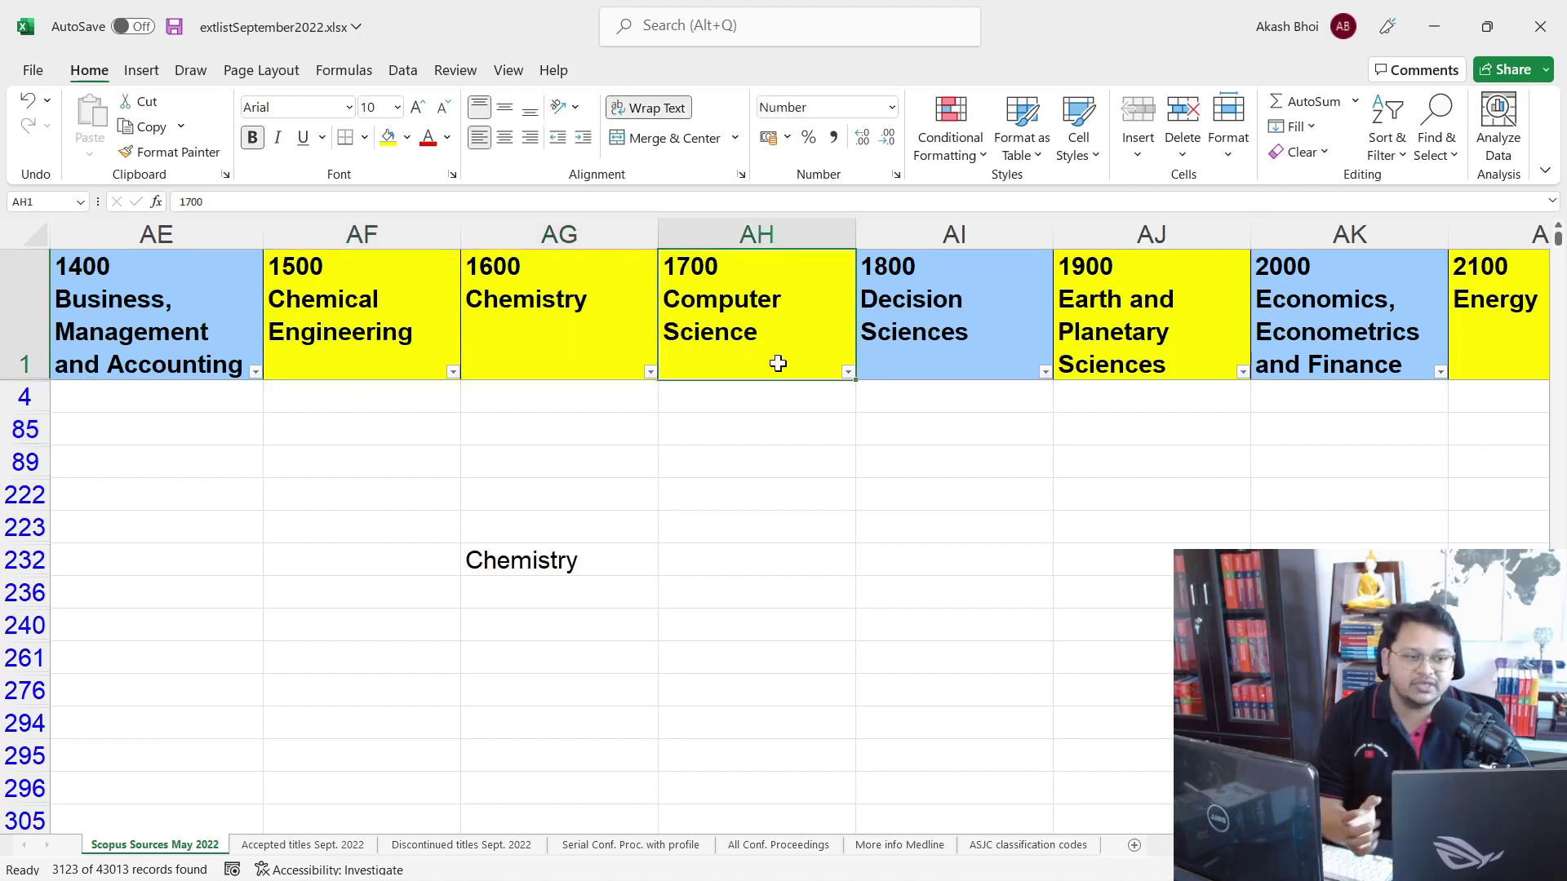
{"action": "left_click", "coordinate": [932, 353]}
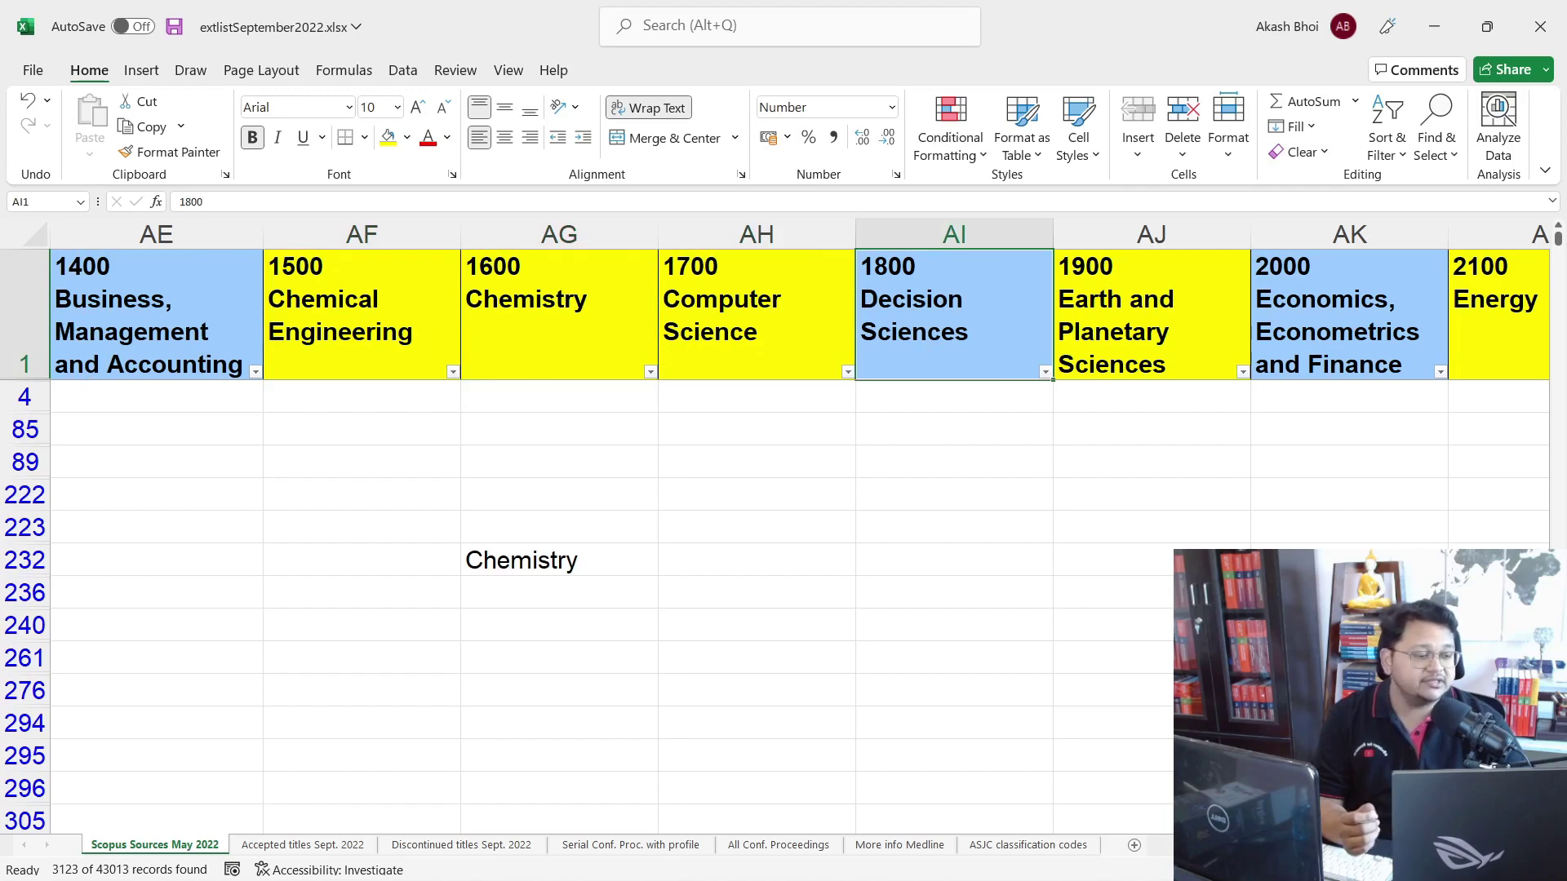
{"action": "scroll", "coordinate": [799, 522], "scroll_direction": "right", "scroll_amount": 3}
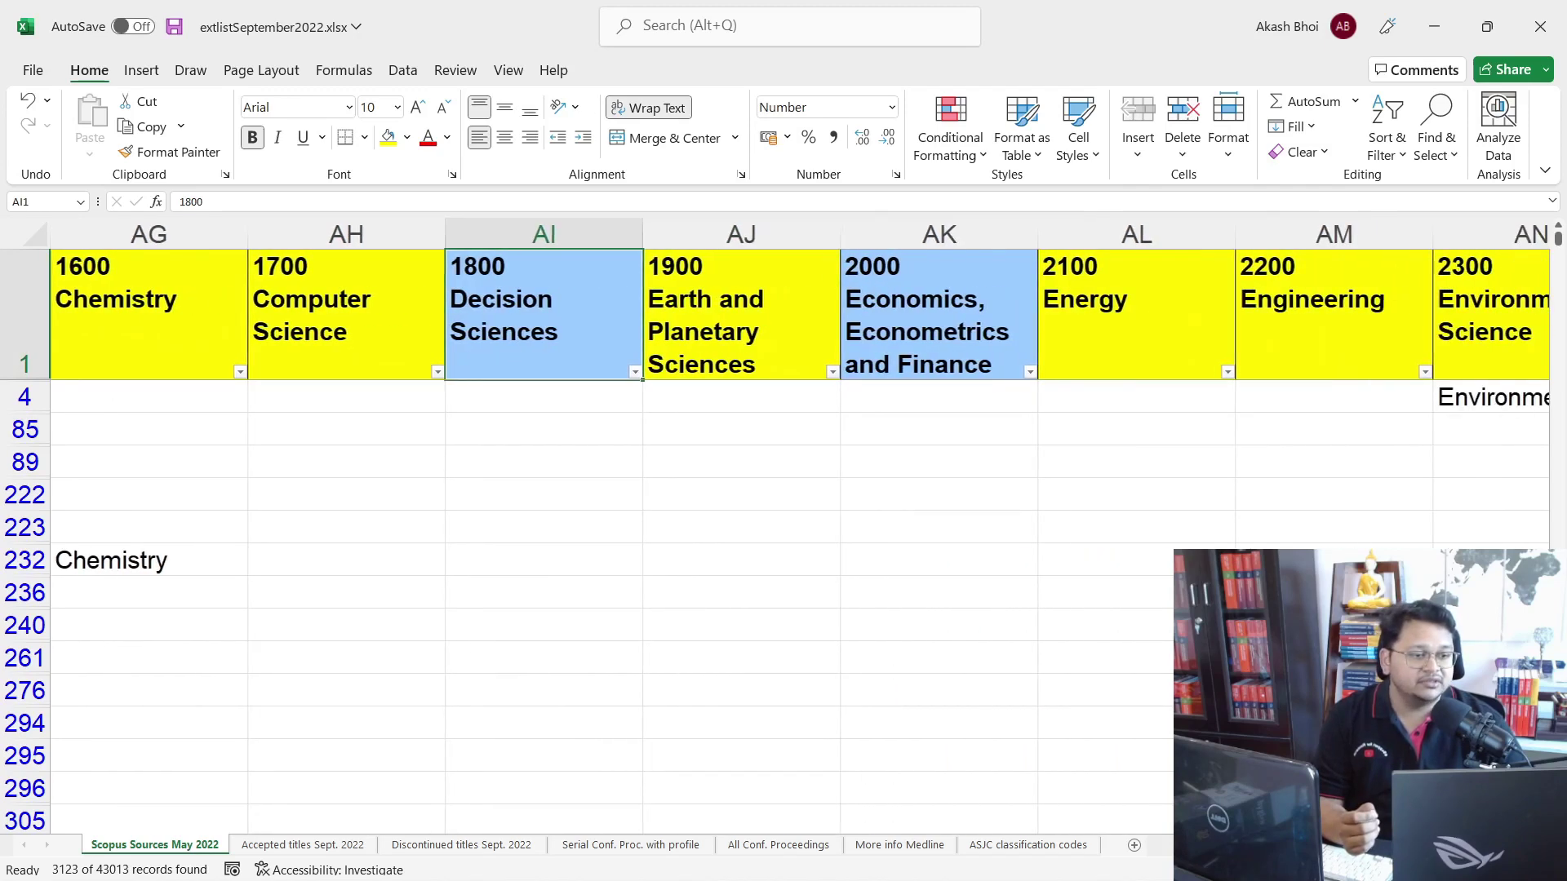
{"action": "scroll", "coordinate": [800, 523], "scroll_direction": "right", "scroll_amount": 1}
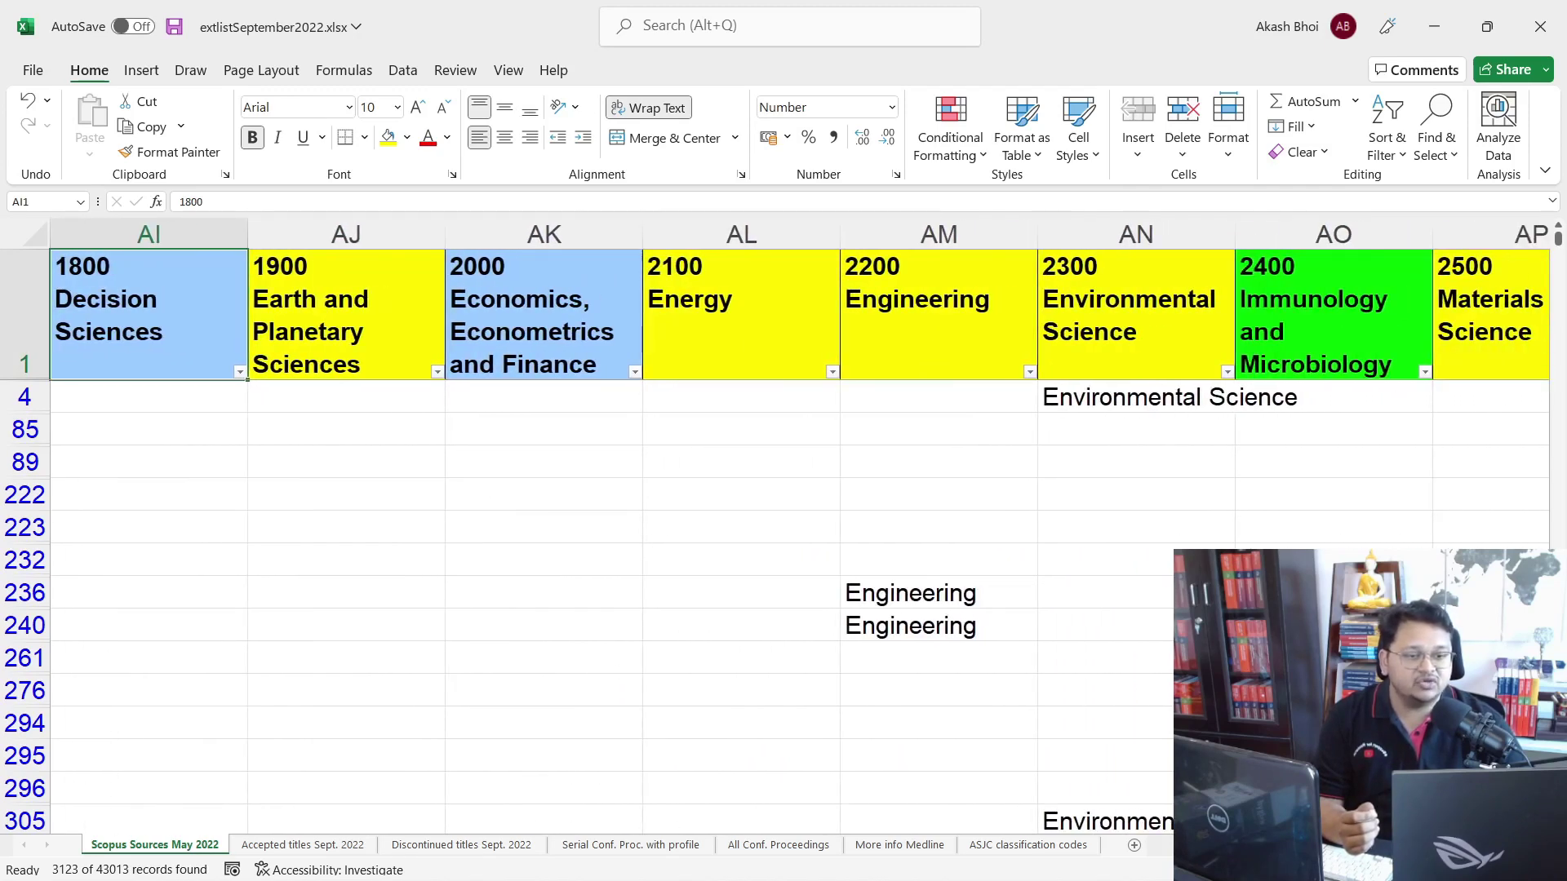
{"action": "scroll", "coordinate": [800, 523], "scroll_direction": "right", "scroll_amount": 2}
{"action": "left_click", "coordinate": [521, 374]}
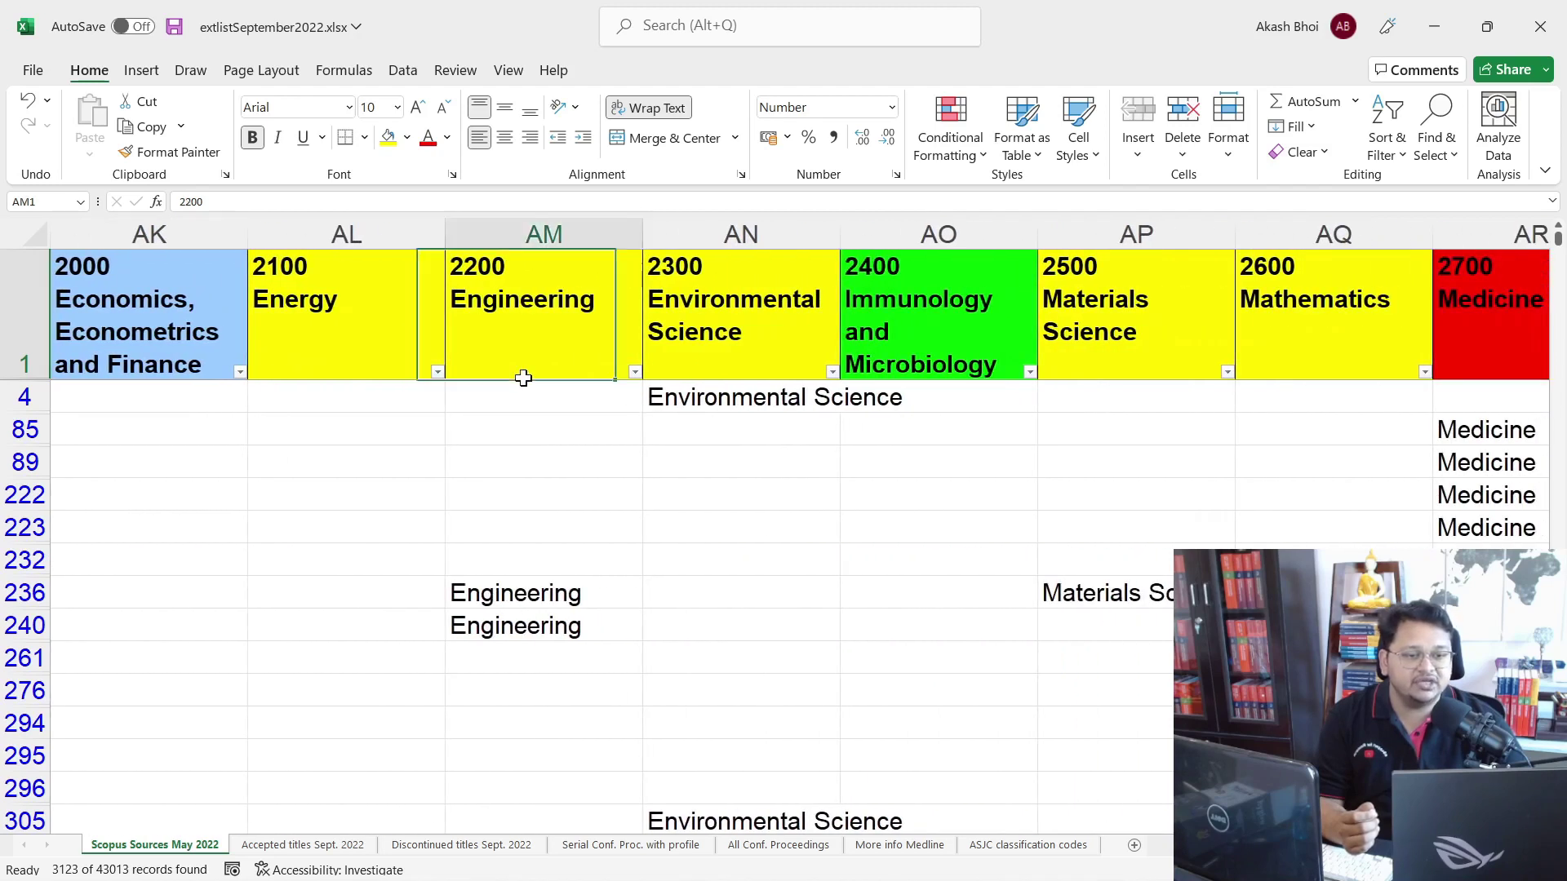
{"action": "left_click", "coordinate": [722, 362]}
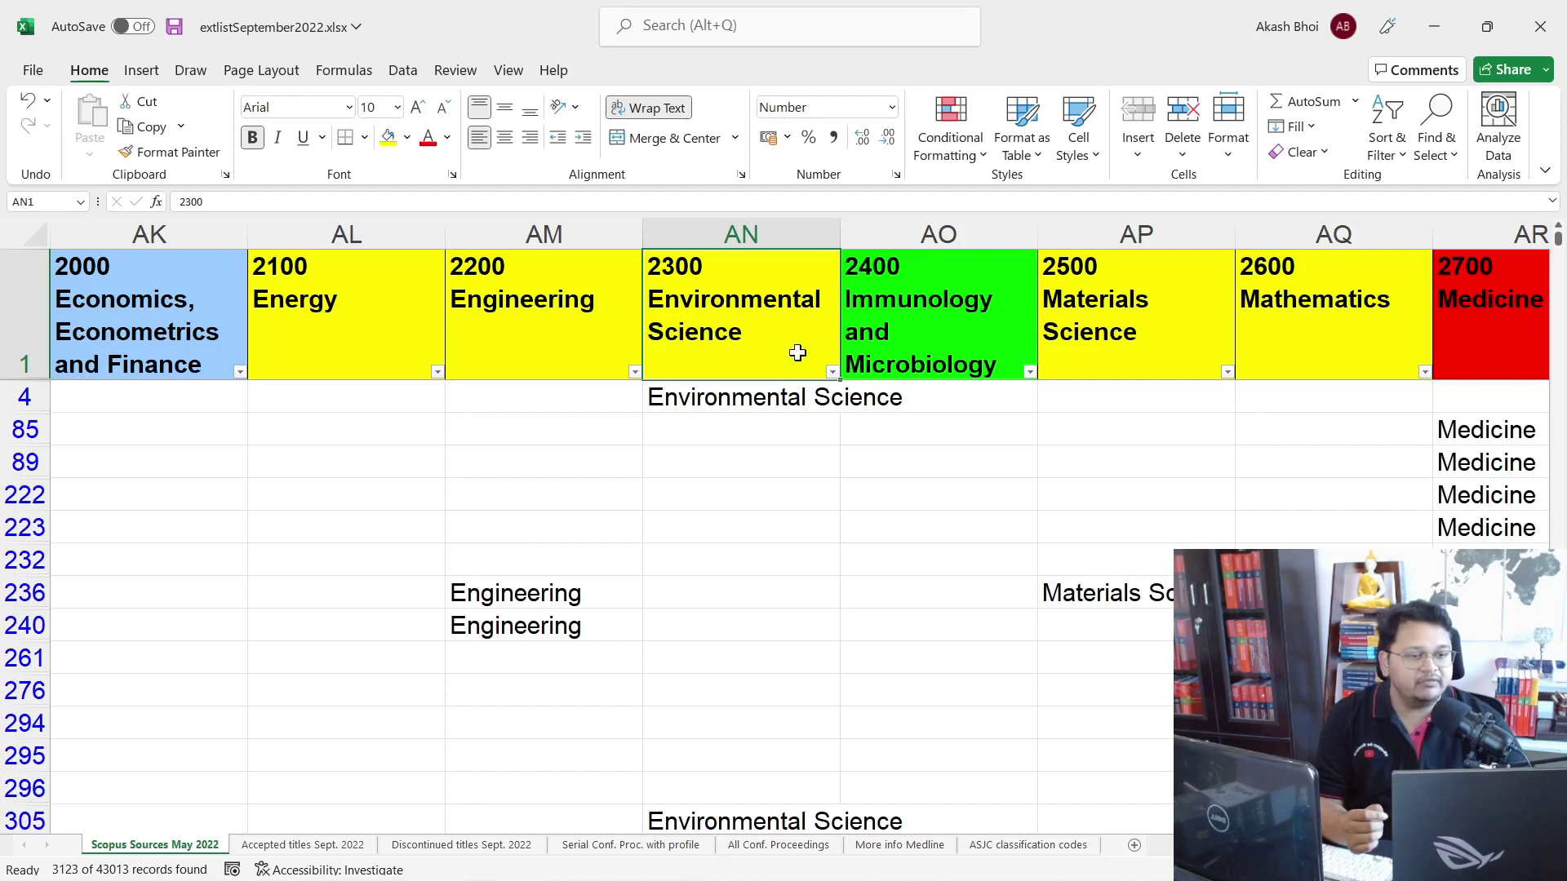
{"action": "left_click", "coordinate": [906, 327]}
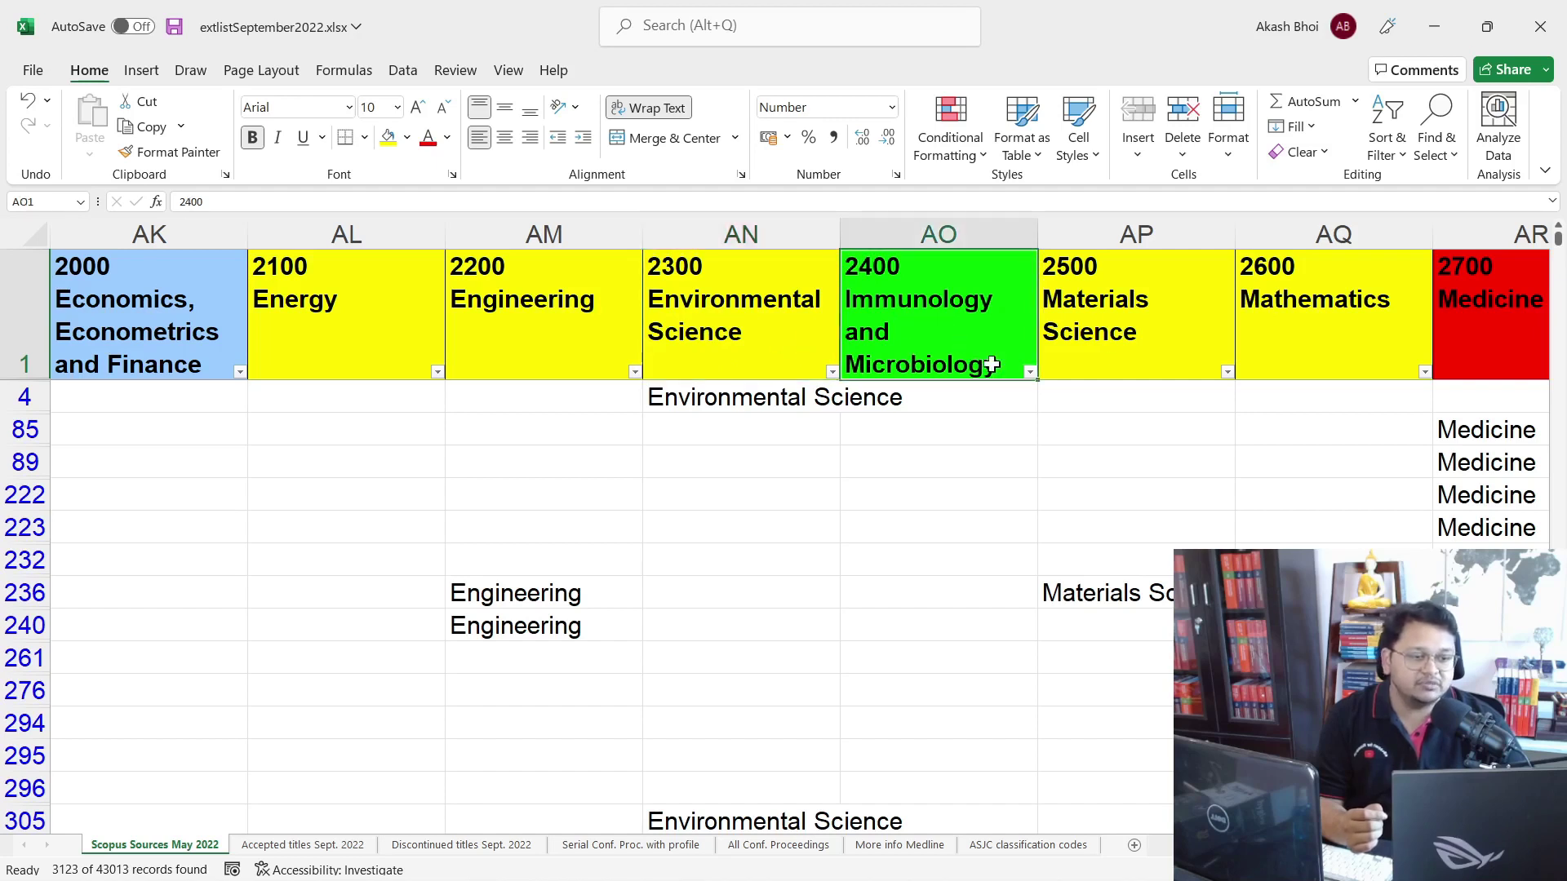
{"action": "left_click", "coordinate": [1124, 340]}
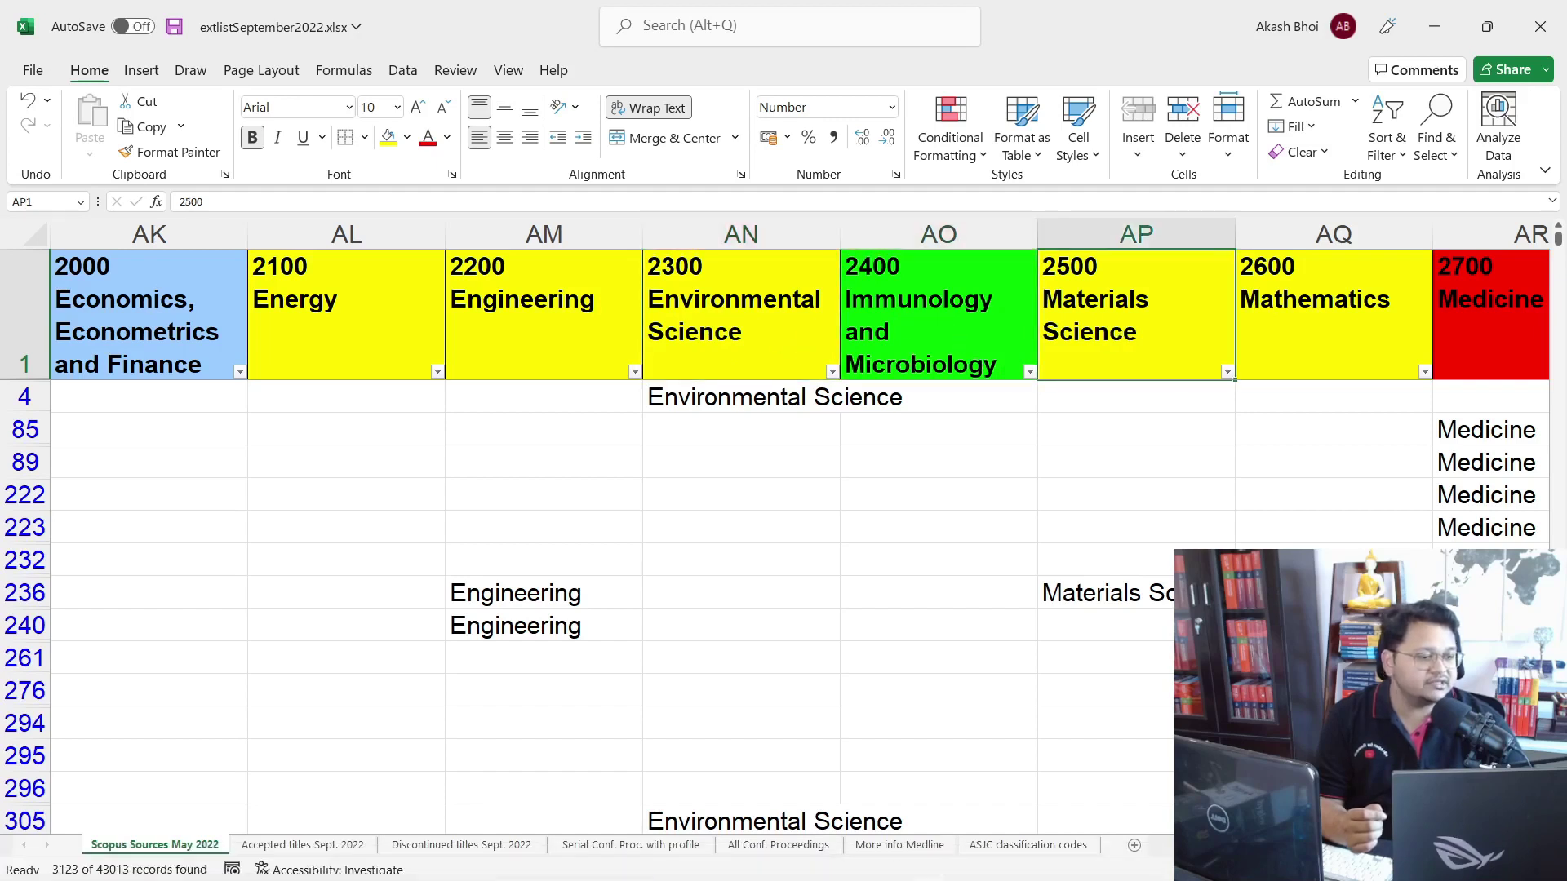
{"action": "scroll", "coordinate": [799, 522], "scroll_direction": "right", "scroll_amount": 2}
{"action": "scroll", "coordinate": [800, 522], "scroll_direction": "right", "scroll_amount": 8}
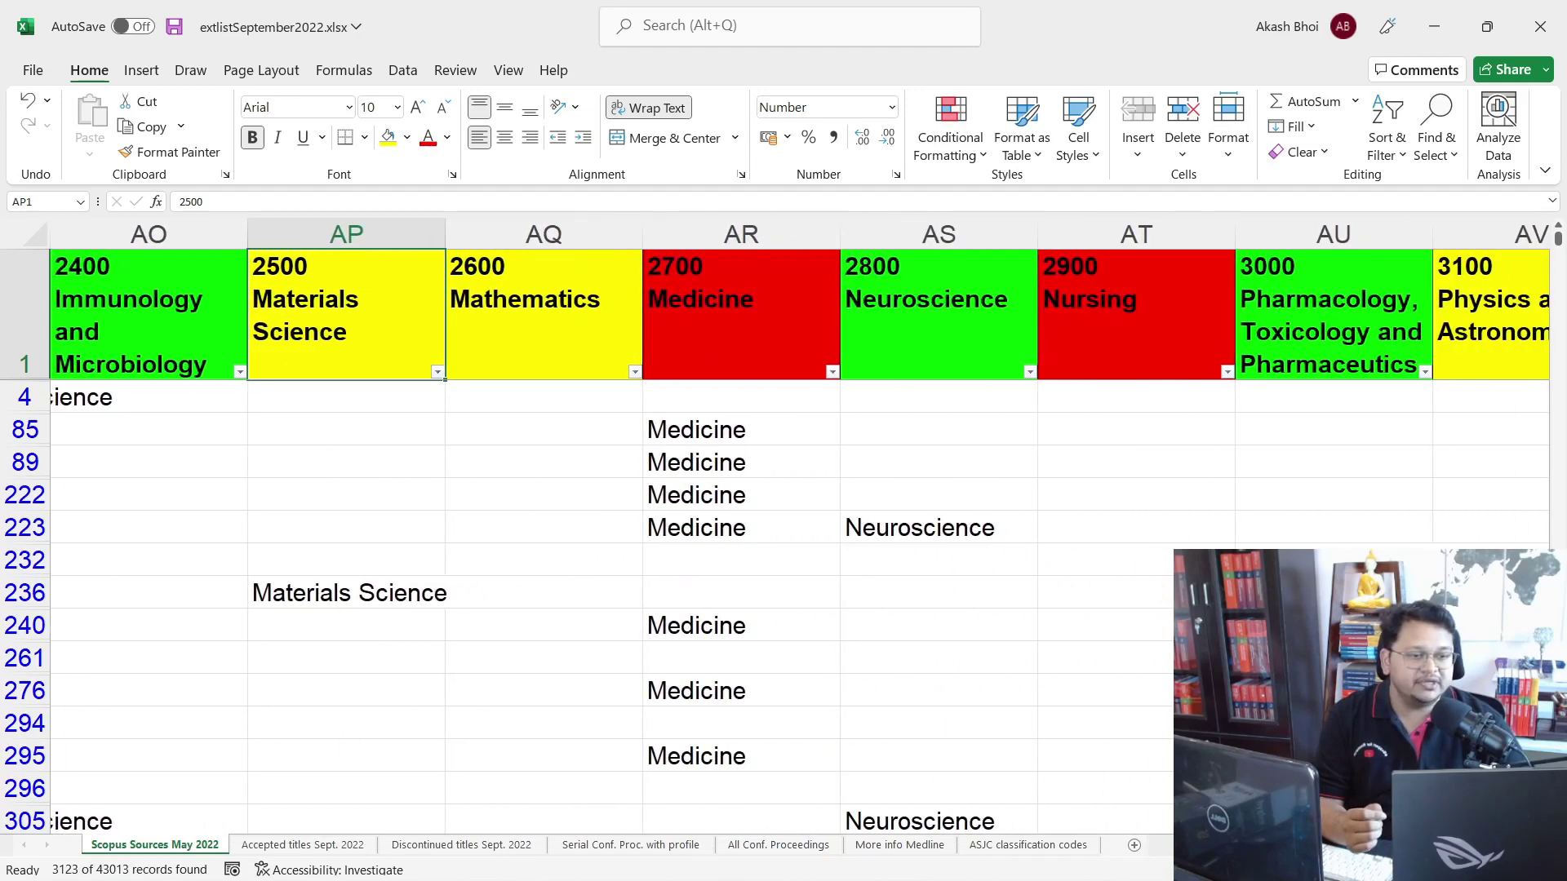
{"action": "scroll", "coordinate": [799, 522], "scroll_direction": "right", "scroll_amount": 4}
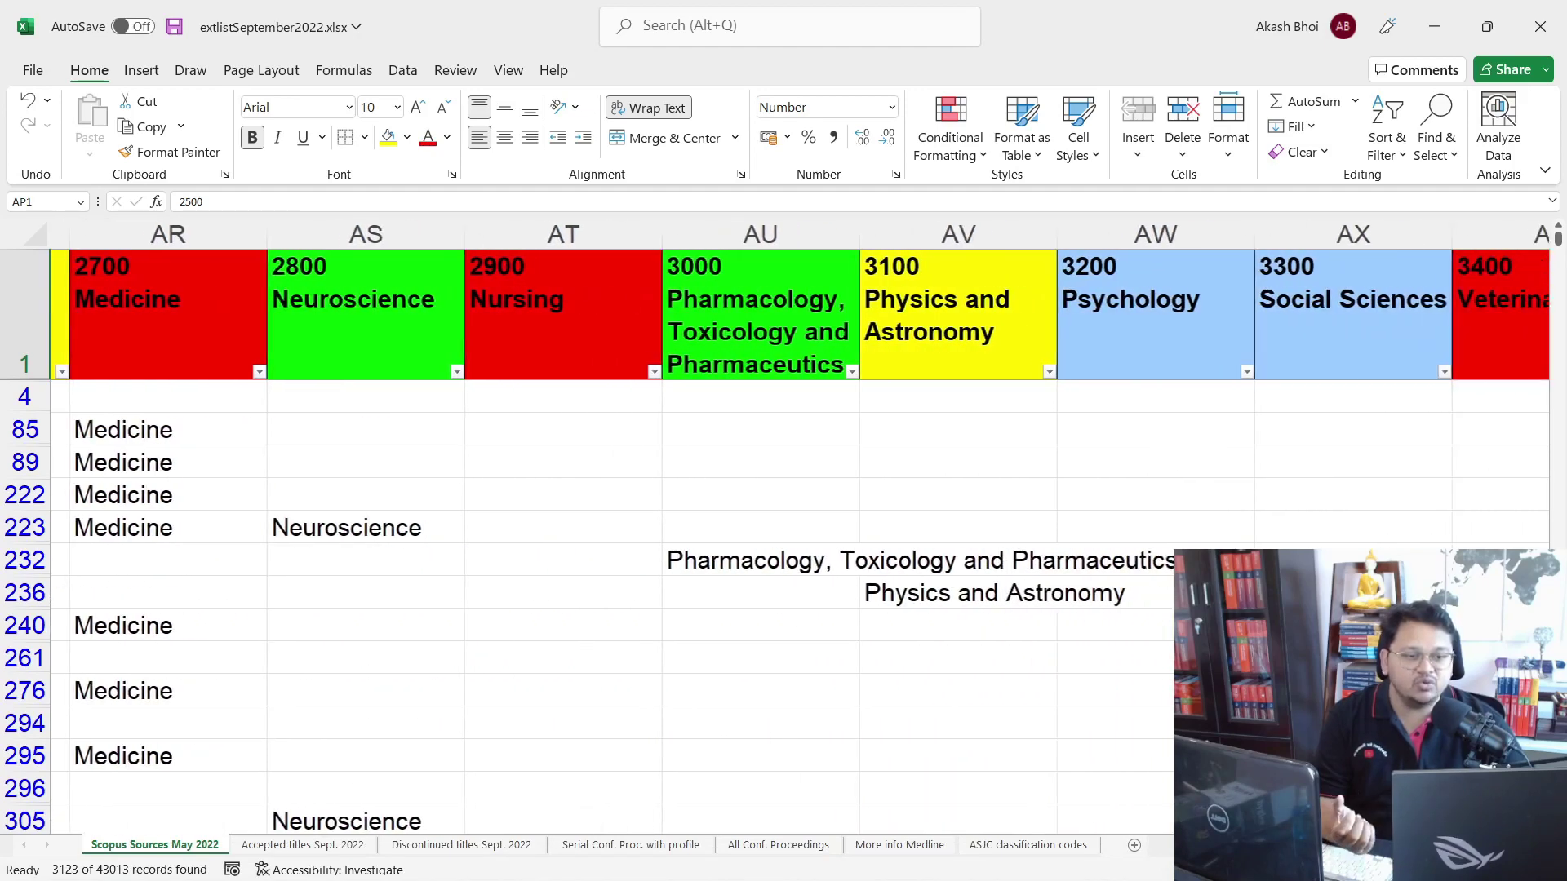
{"action": "scroll", "coordinate": [800, 522], "scroll_direction": "right", "scroll_amount": 2}
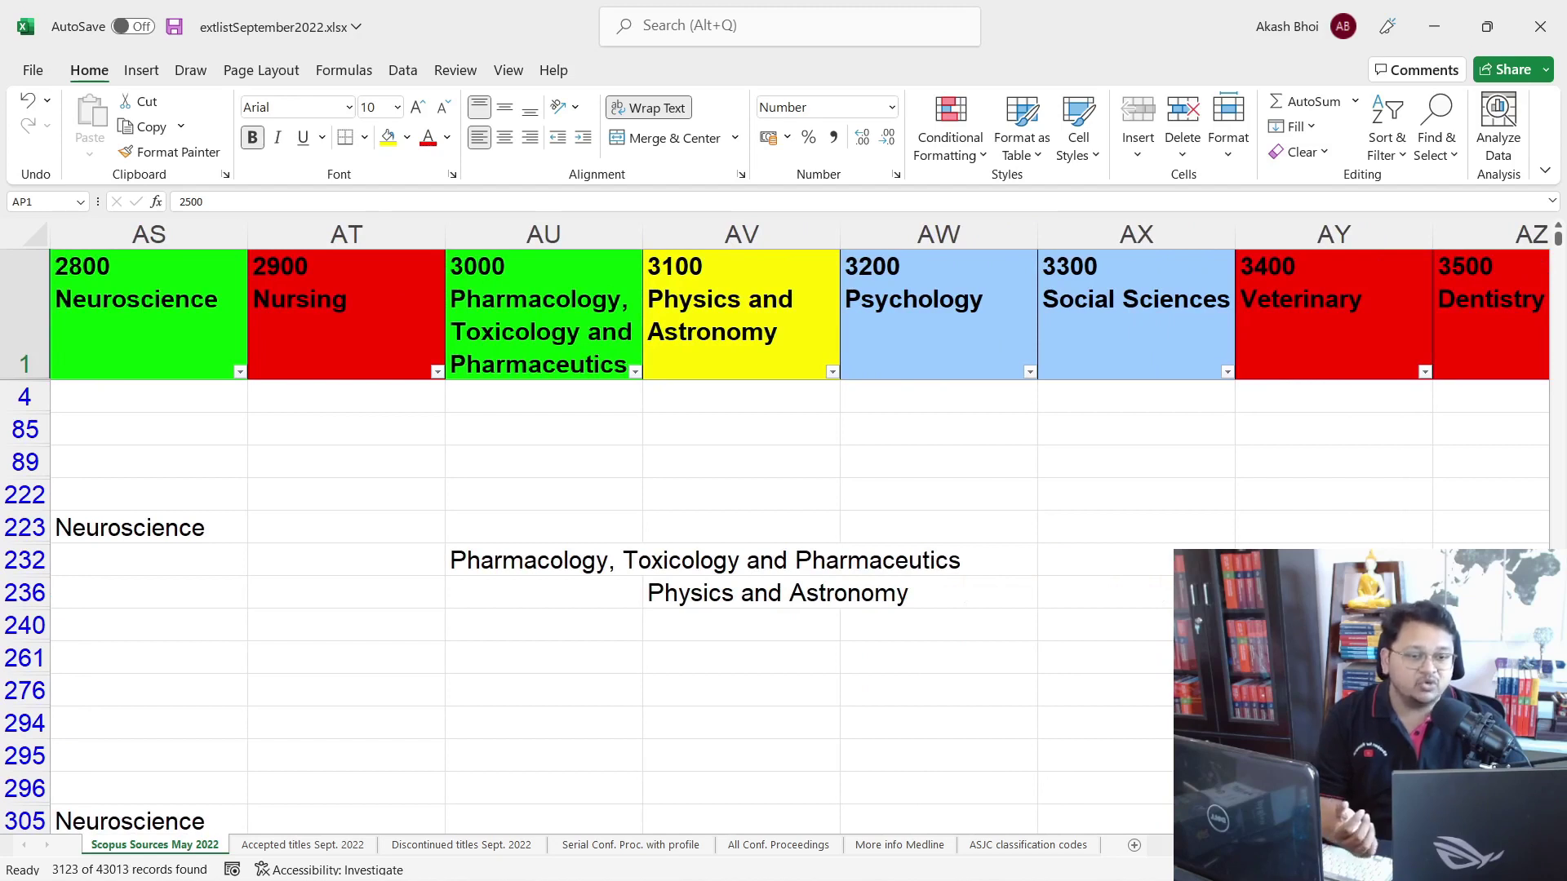
{"action": "scroll", "coordinate": [799, 522], "scroll_direction": "right", "scroll_amount": 2}
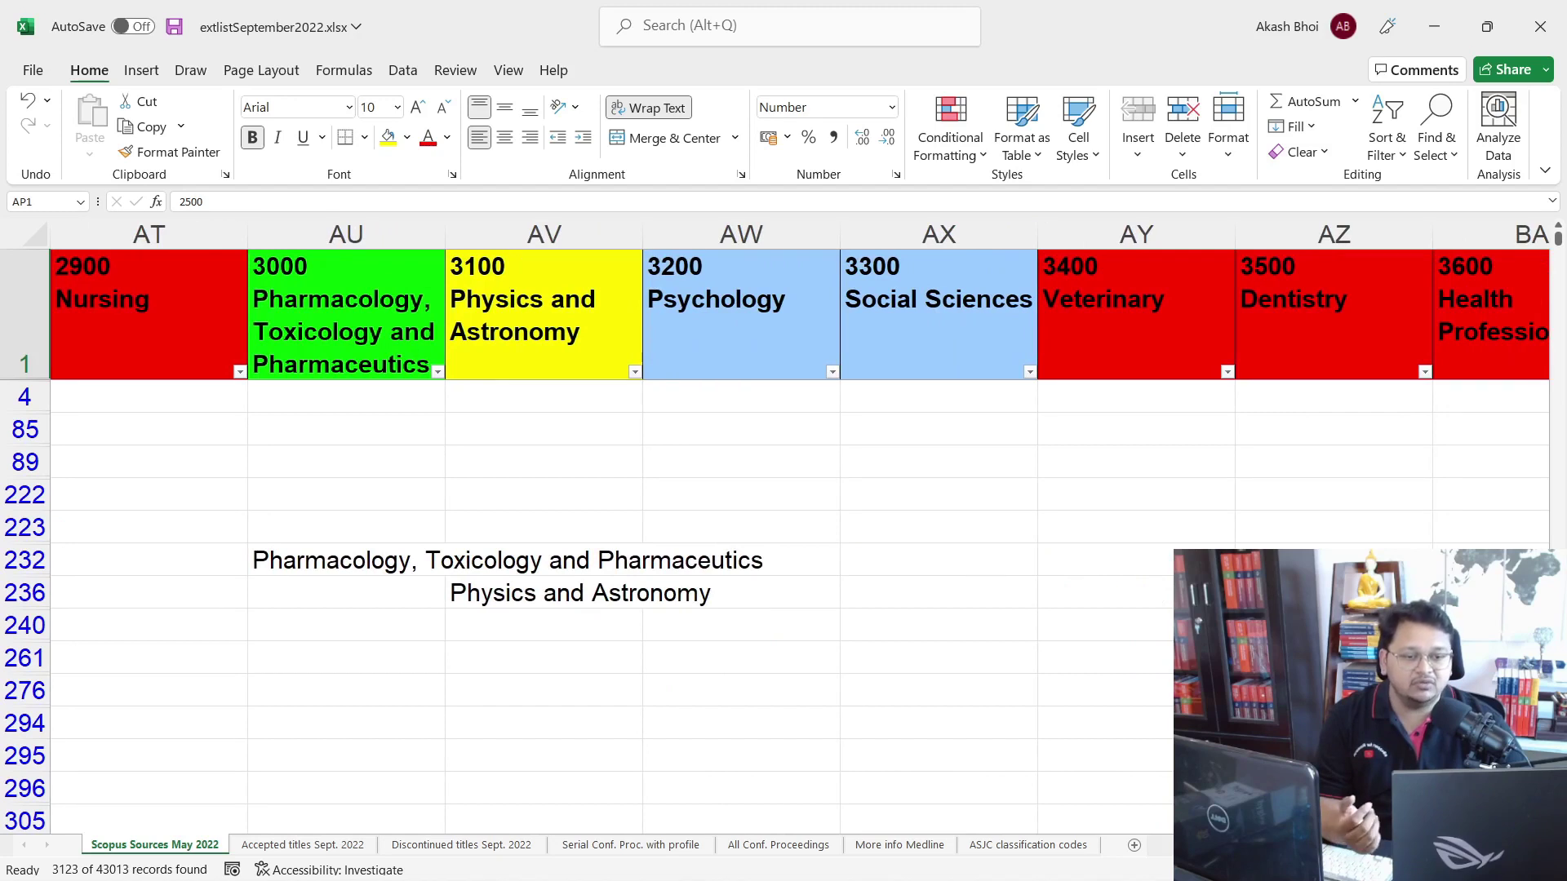
{"action": "scroll", "coordinate": [800, 522], "scroll_direction": "right", "scroll_amount": 2}
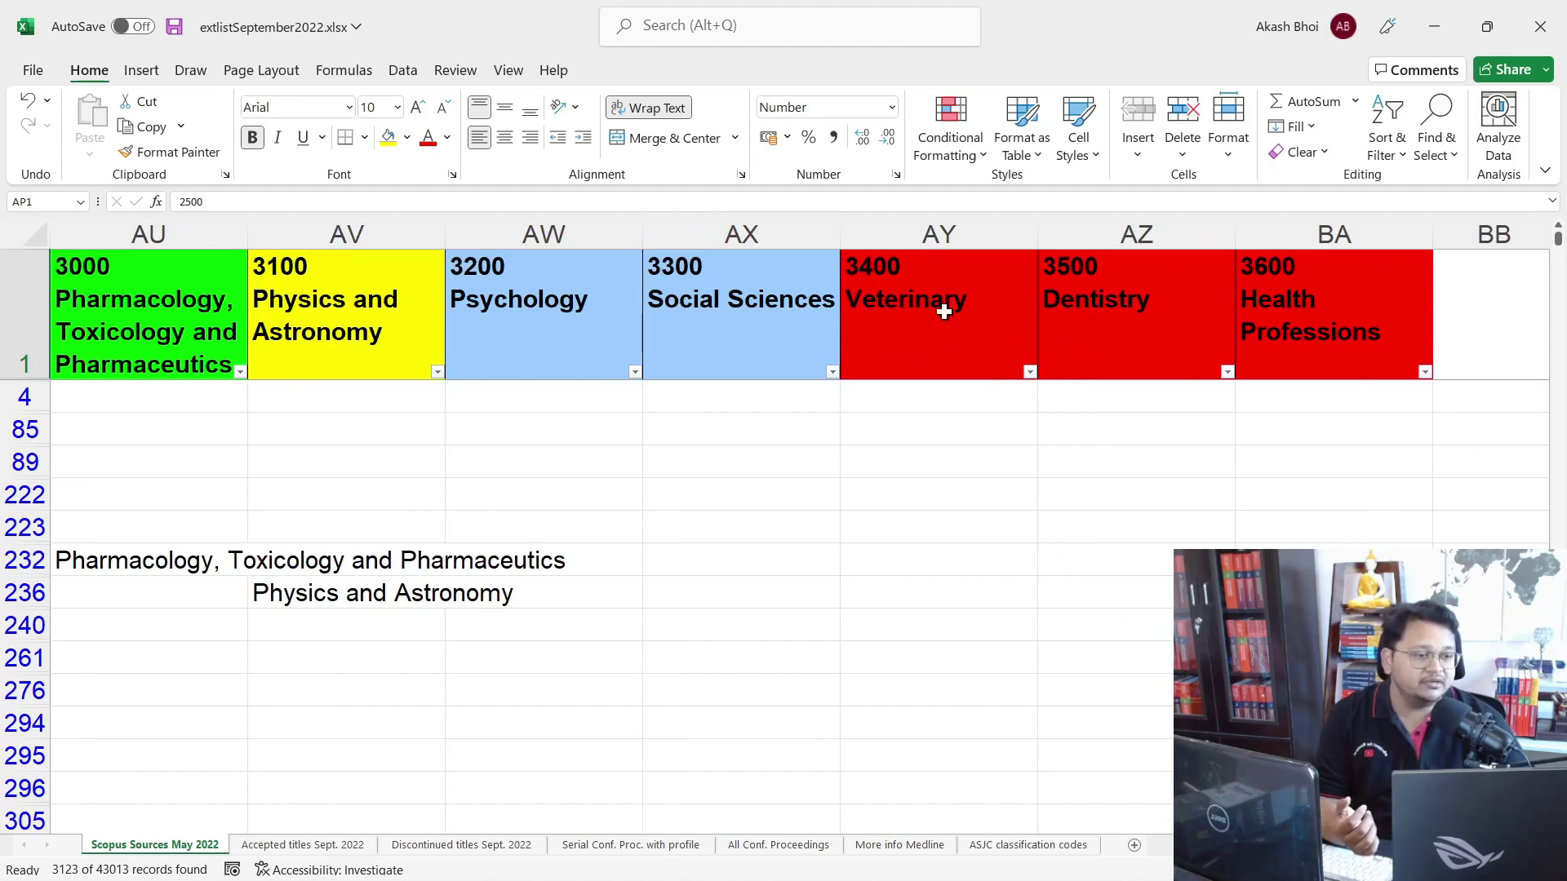
{"action": "left_click", "coordinate": [1358, 334]}
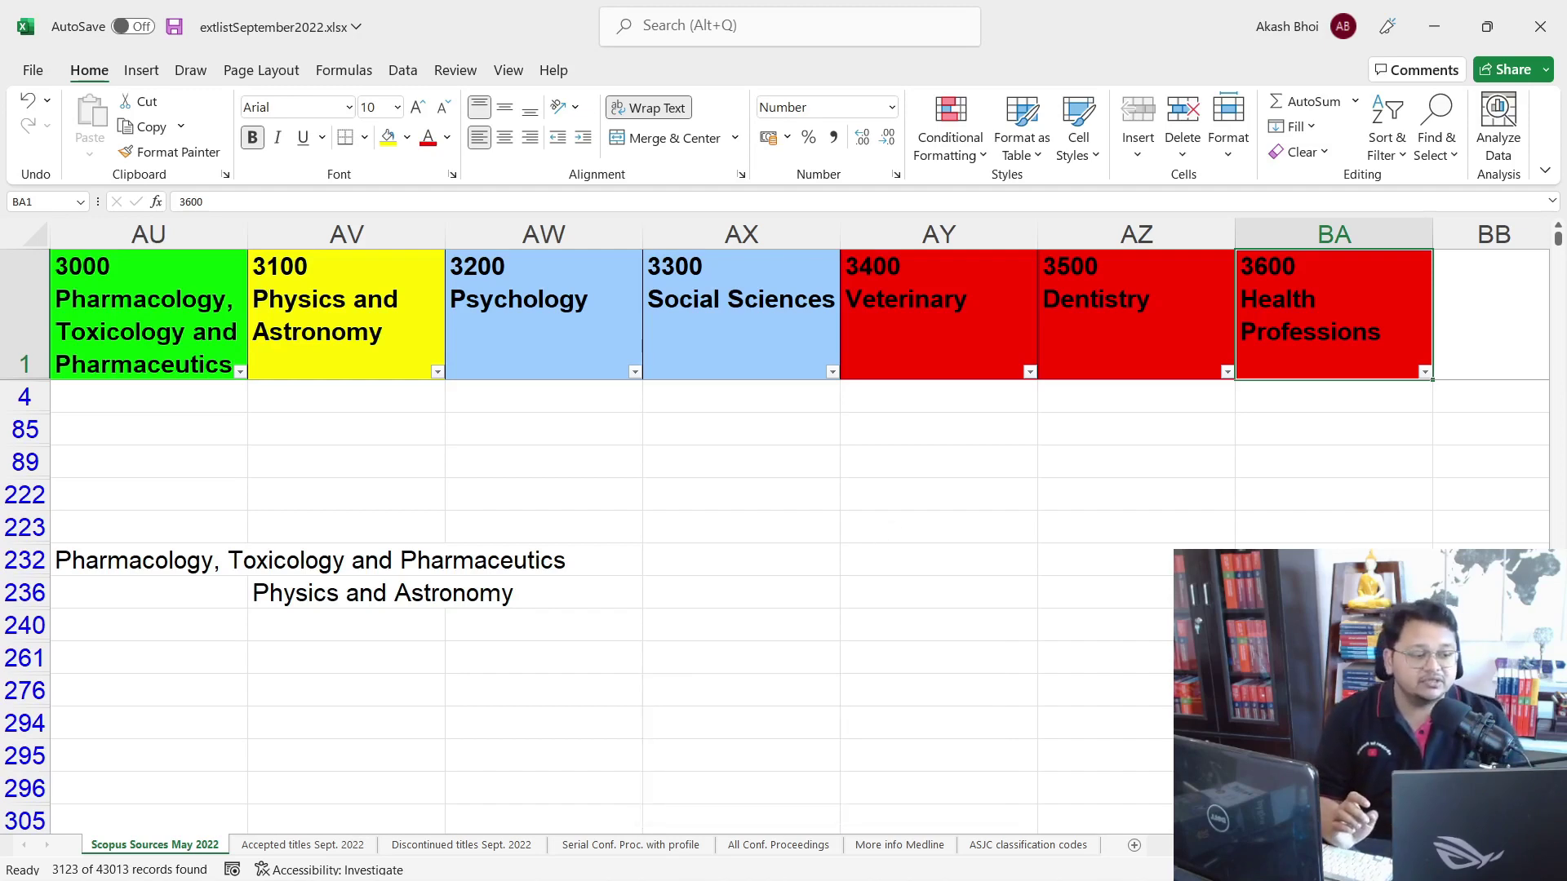
Inspect the Acta Crystallographica Section D: Structural Biology row in columns A–E, then return to Edge
{"action": "scroll", "coordinate": [783, 530], "scroll_direction": "left", "scroll_amount": 15}
{"action": "scroll", "coordinate": [457, 495], "scroll_direction": "down", "scroll_amount": 5}
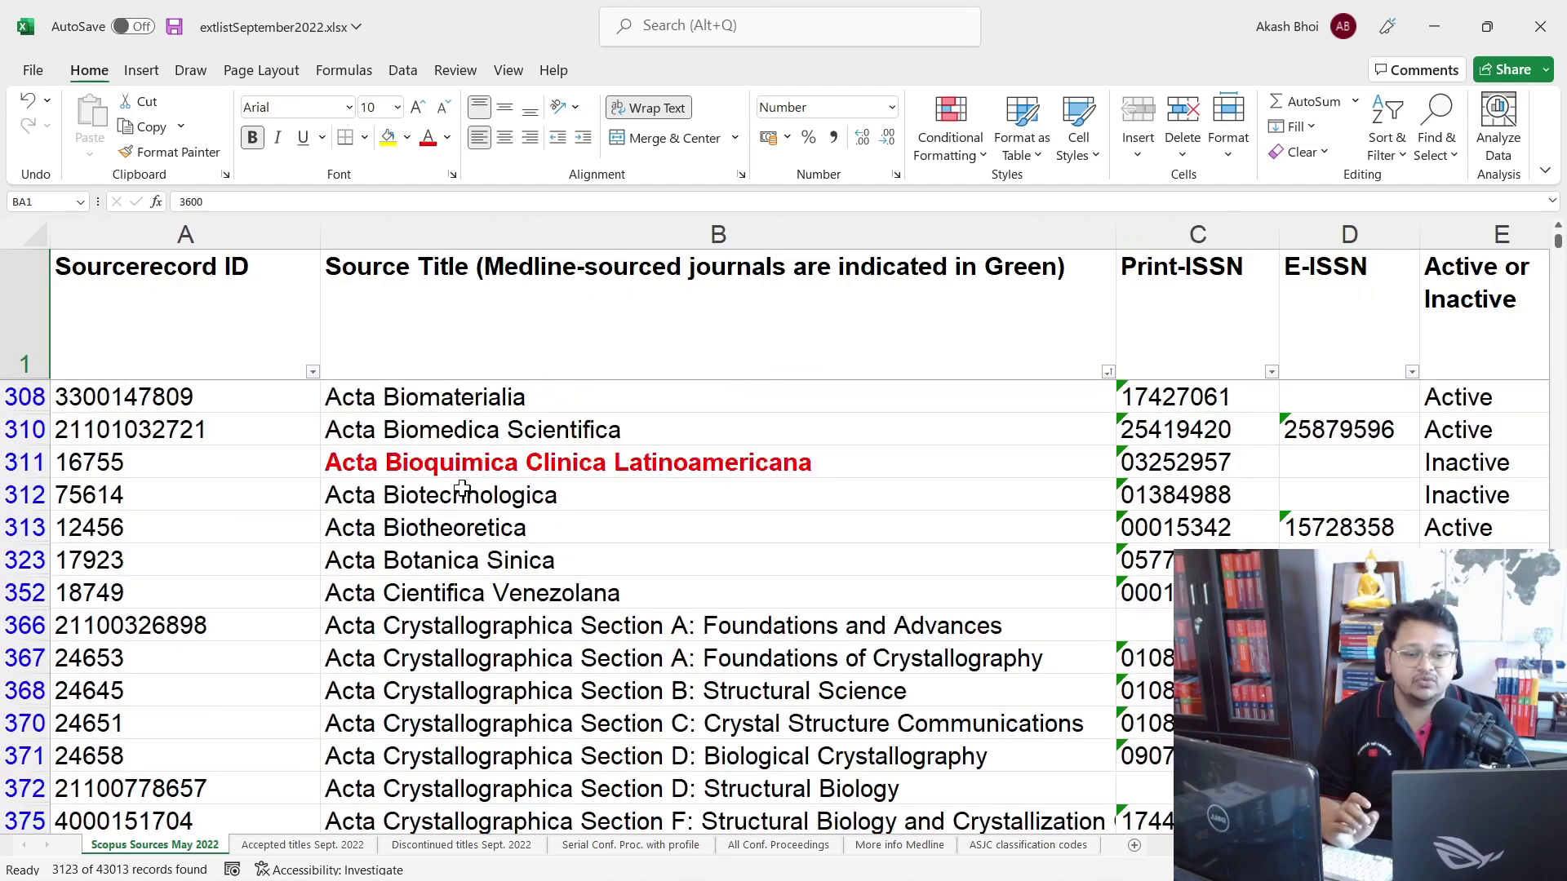
{"action": "scroll", "coordinate": [457, 495], "scroll_direction": "down", "scroll_amount": 6}
{"action": "scroll", "coordinate": [1024, 610], "scroll_direction": "up", "scroll_amount": 3}
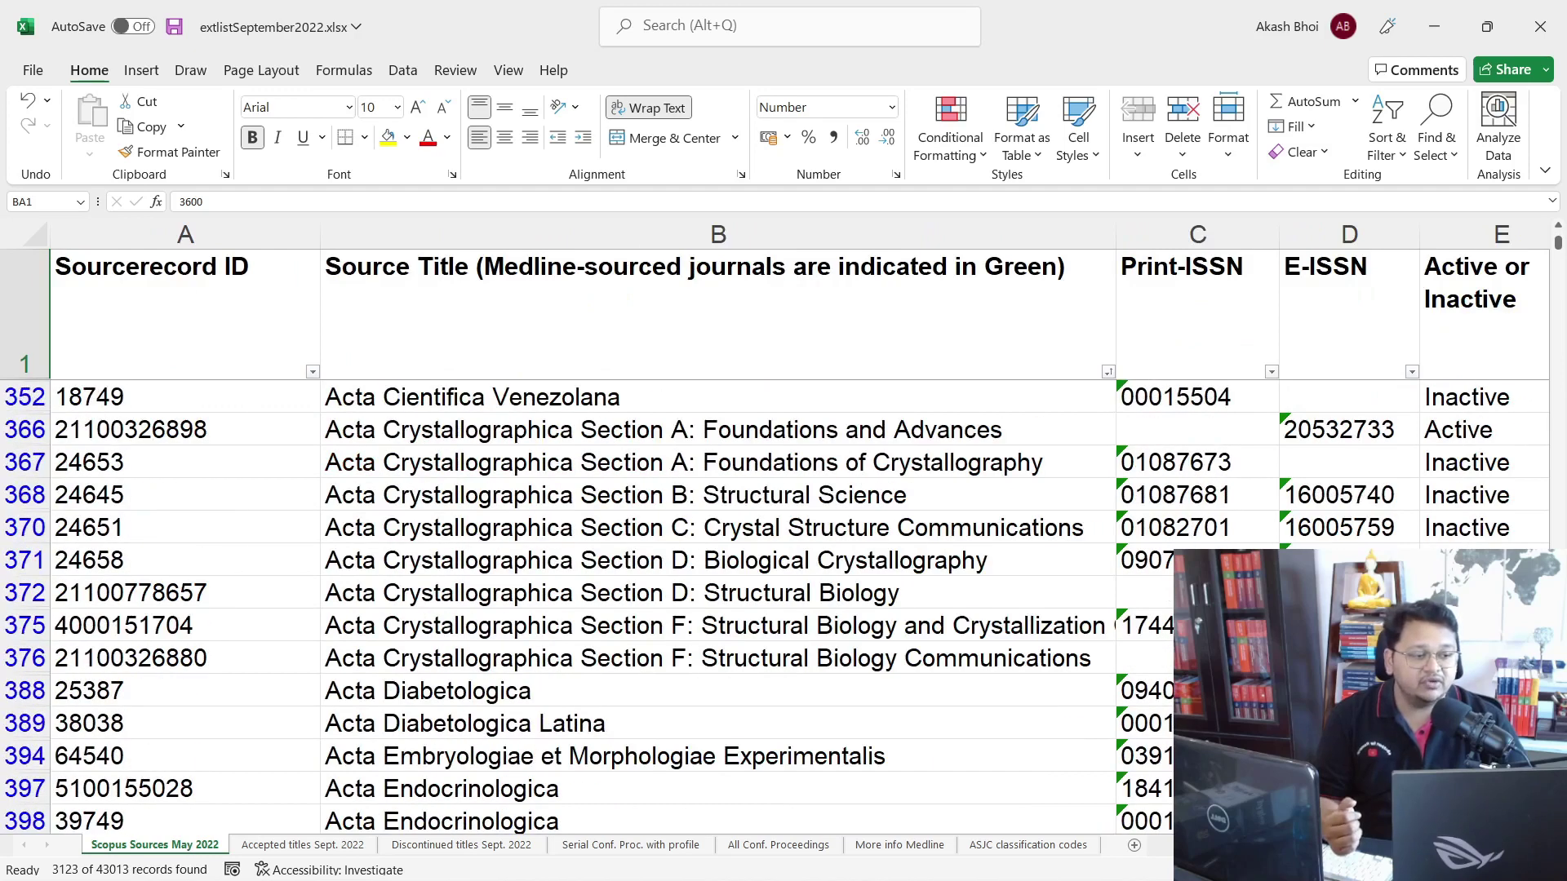
{"action": "left_click_drag", "start_coordinate": [1468, 592], "coordinate": [343, 594]}
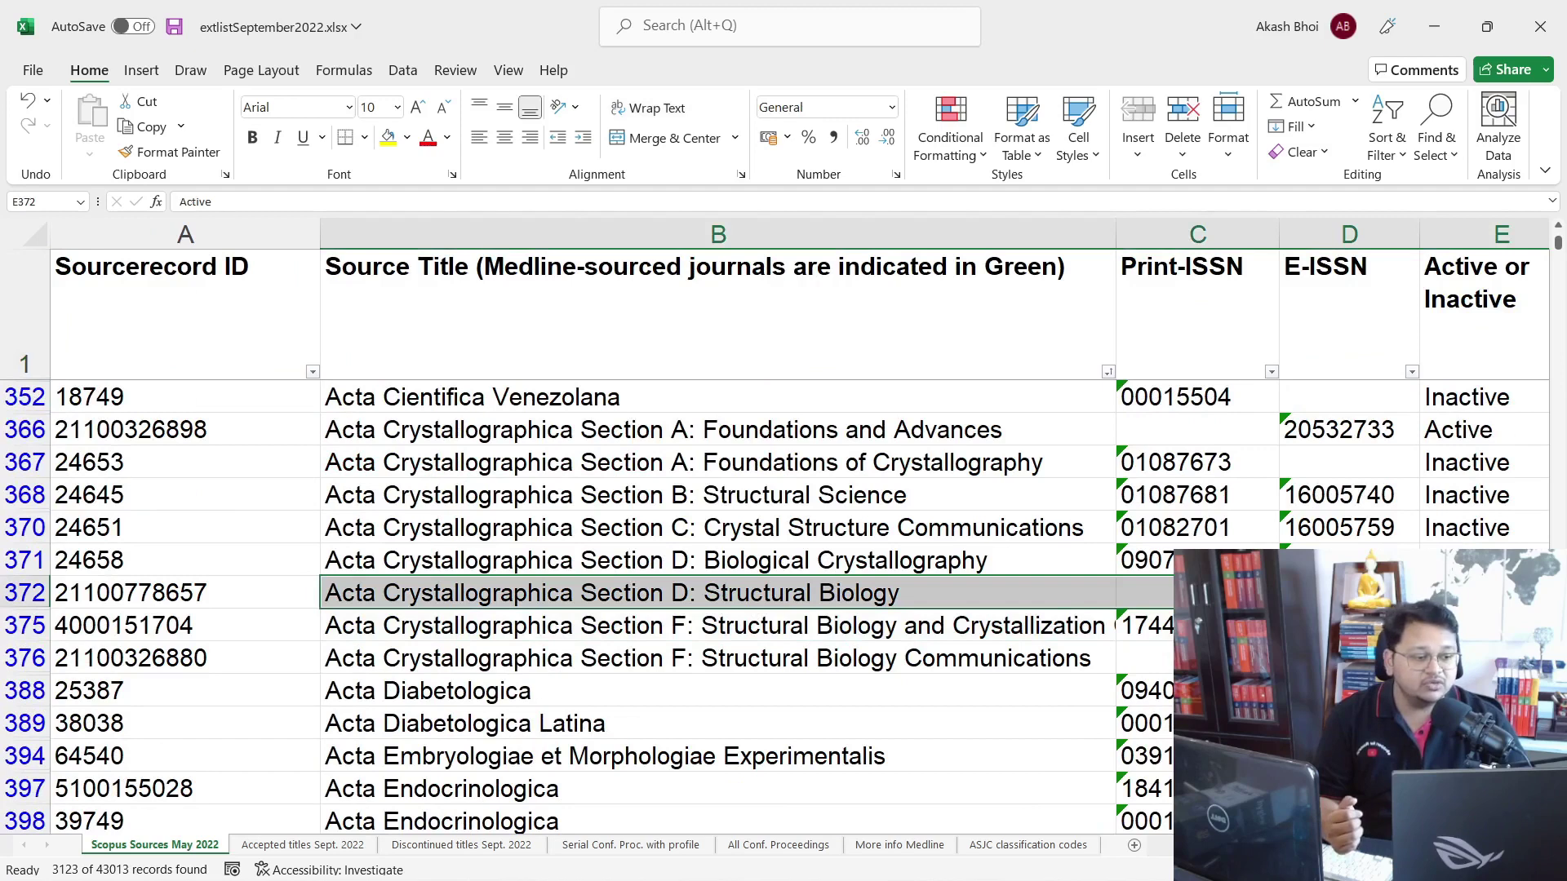
{"action": "left_click", "coordinate": [1349, 592]}
{"action": "left_click", "coordinate": [898, 594]}
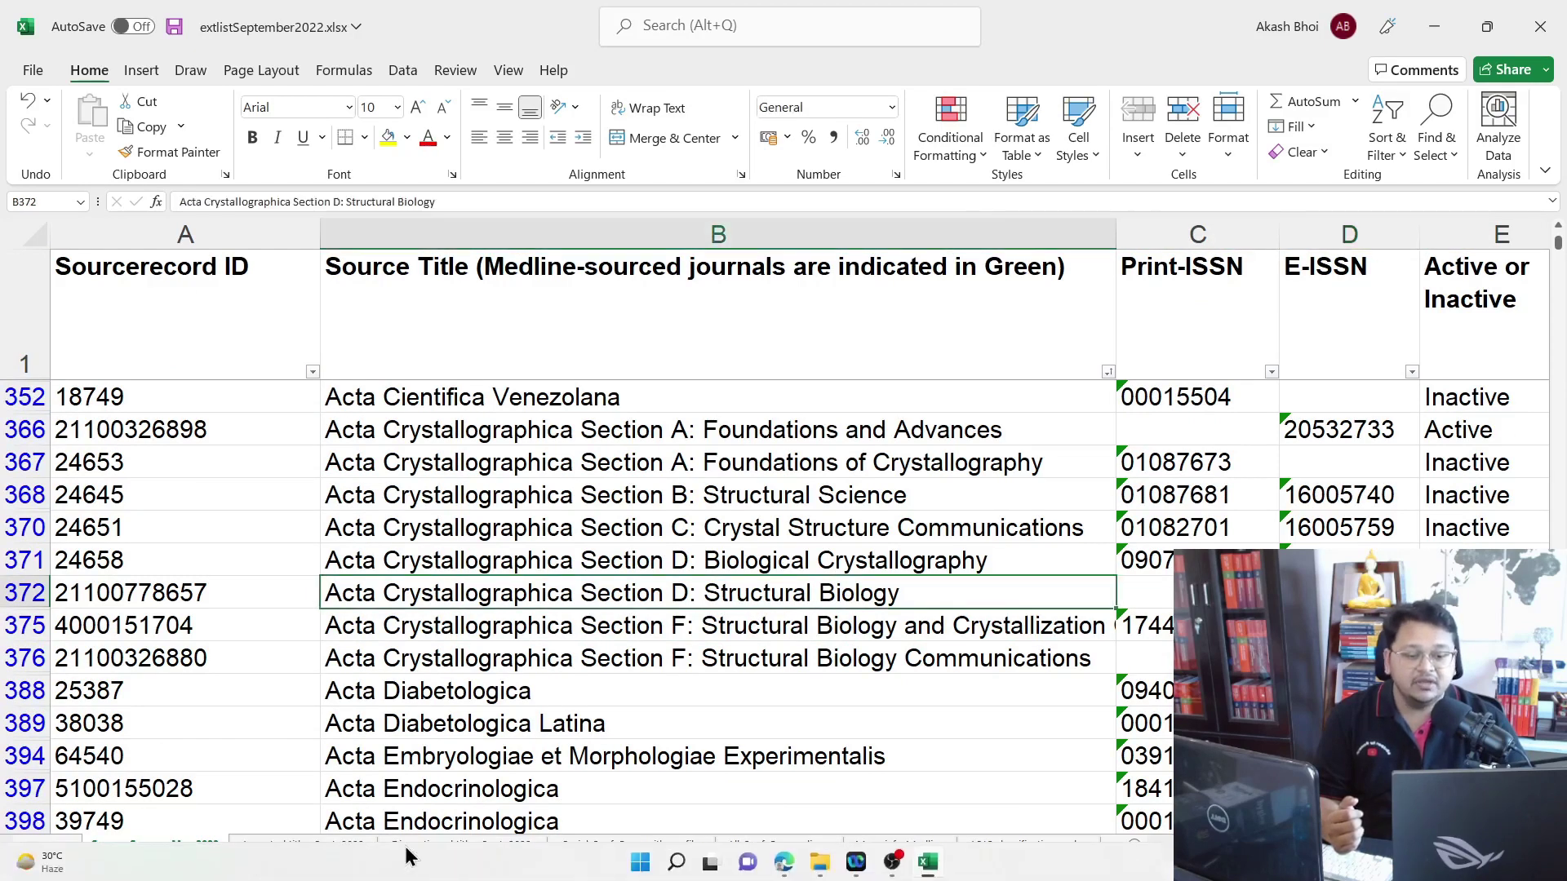
{"action": "left_click", "coordinate": [784, 863]}
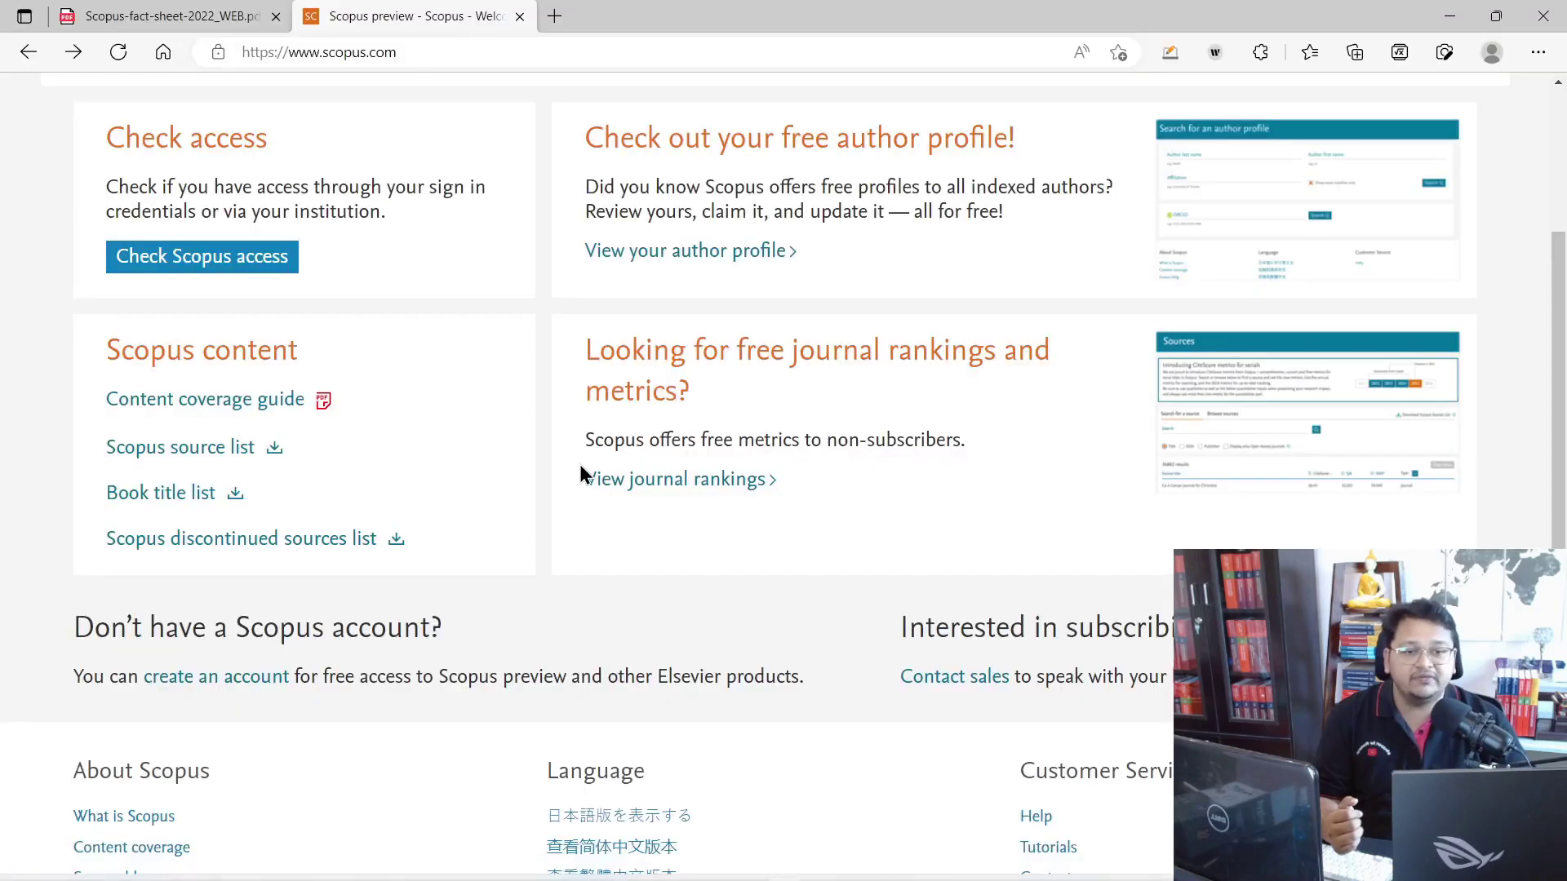
Open Scopus Sources from the top navigation and scroll to its 43,685 CiteScore-ranked results
{"action": "scroll", "coordinate": [580, 464], "scroll_direction": "up", "scroll_amount": 3}
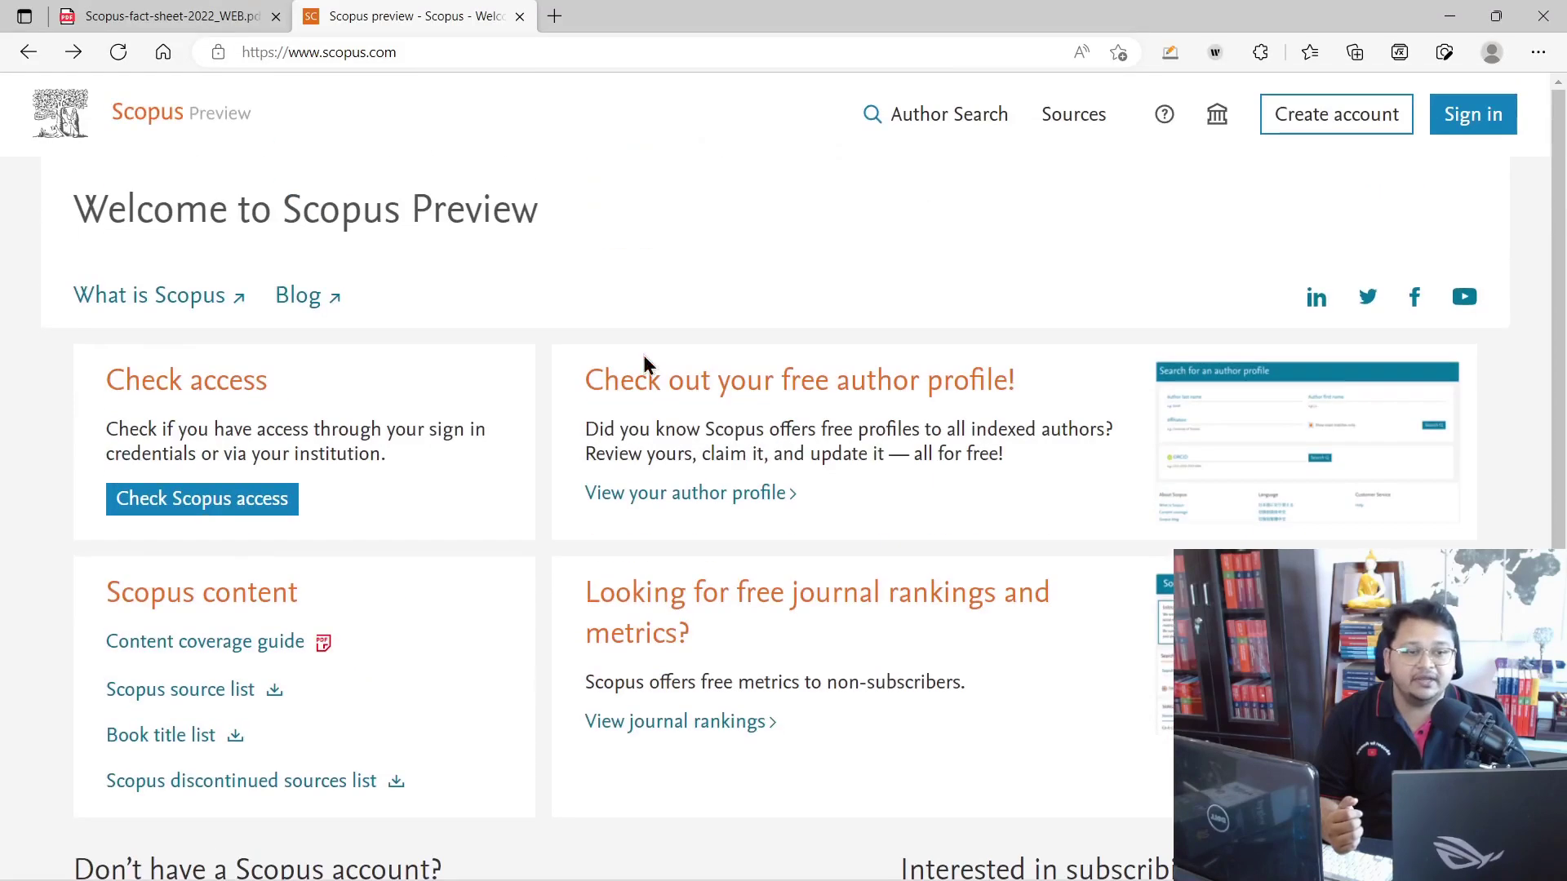
{"action": "left_click", "coordinate": [1061, 132]}
{"action": "left_click", "coordinate": [304, 52]}
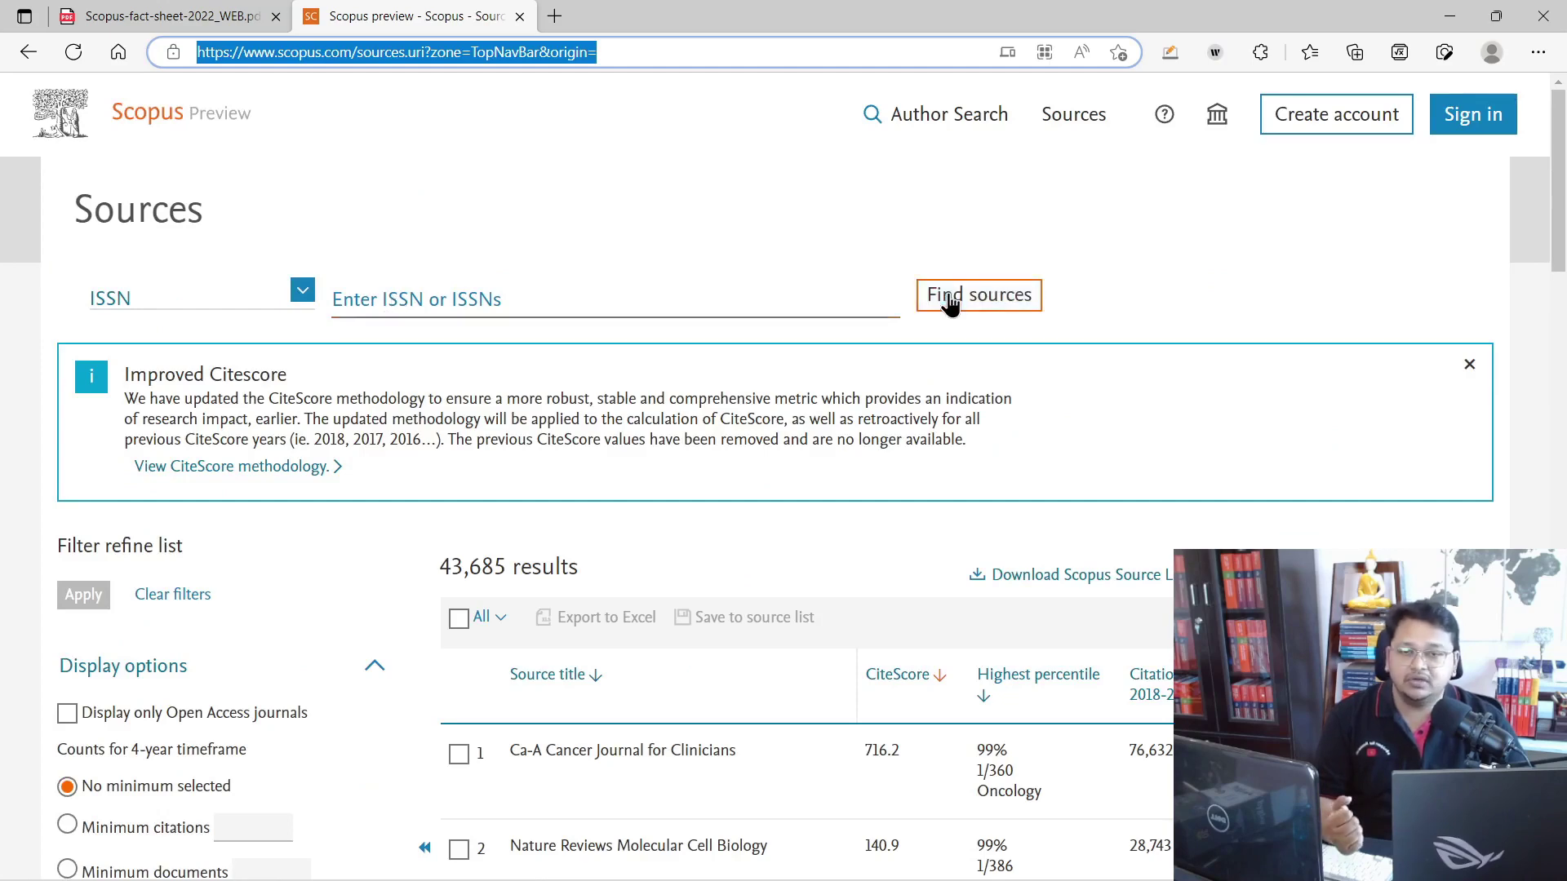
{"action": "scroll", "coordinate": [531, 508], "scroll_direction": "down", "scroll_amount": 3}
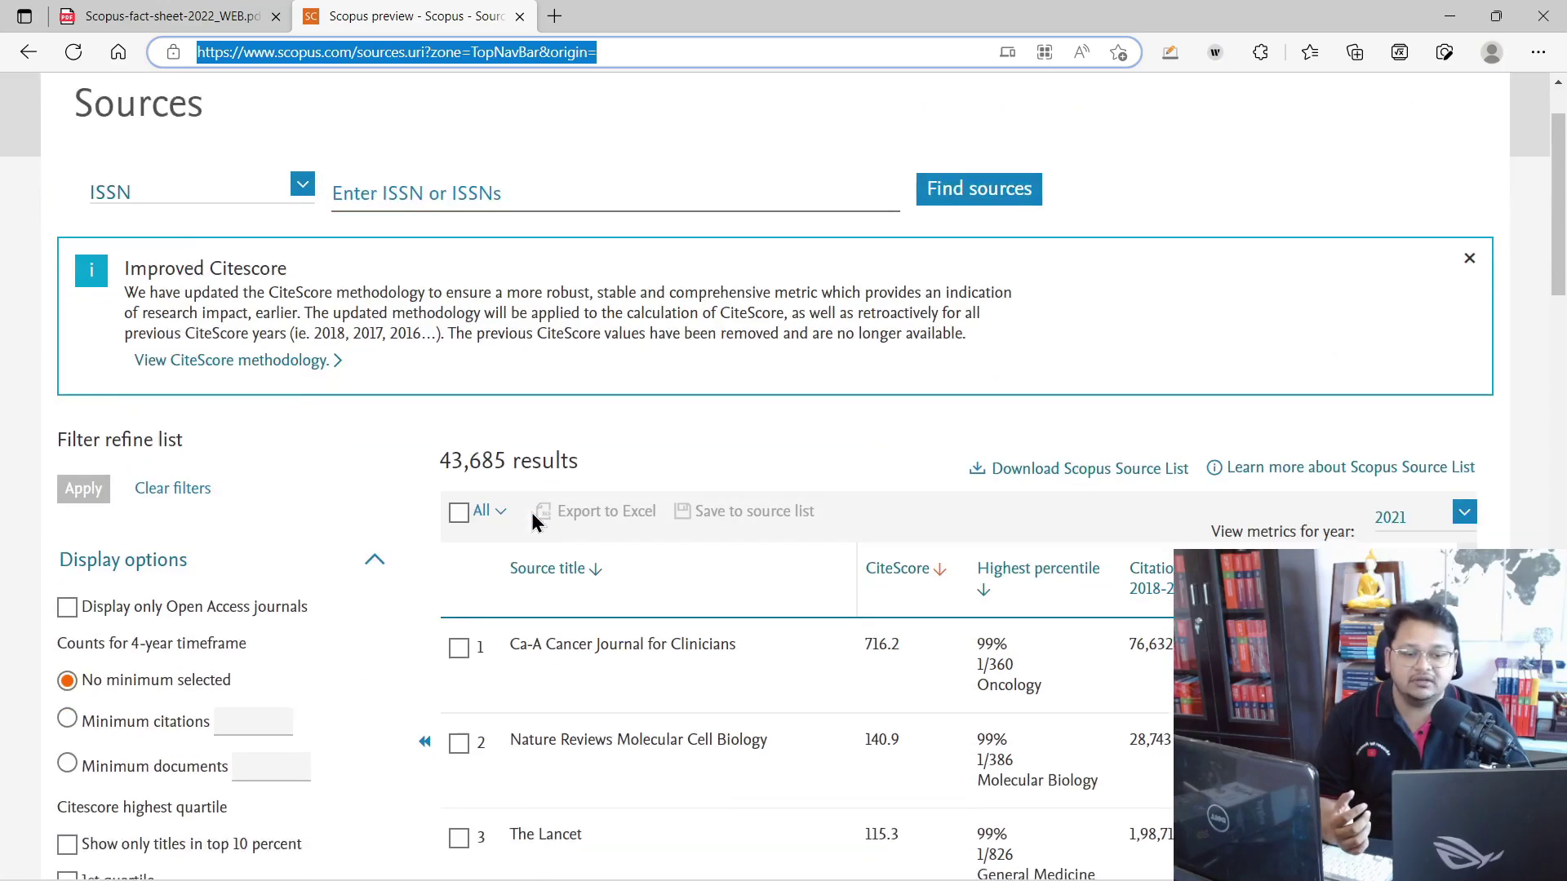